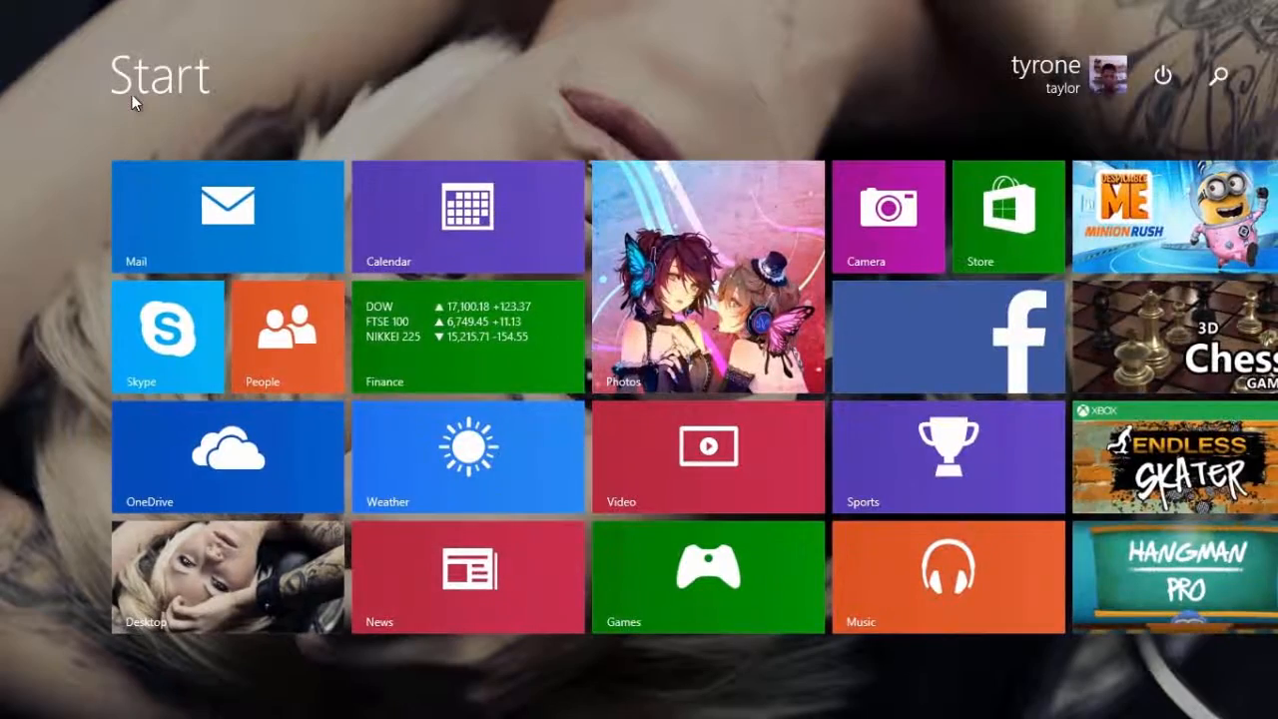
Launch Adobe After Effects CC from the Start screen and show the empty project's contents
left_click(726, 702)
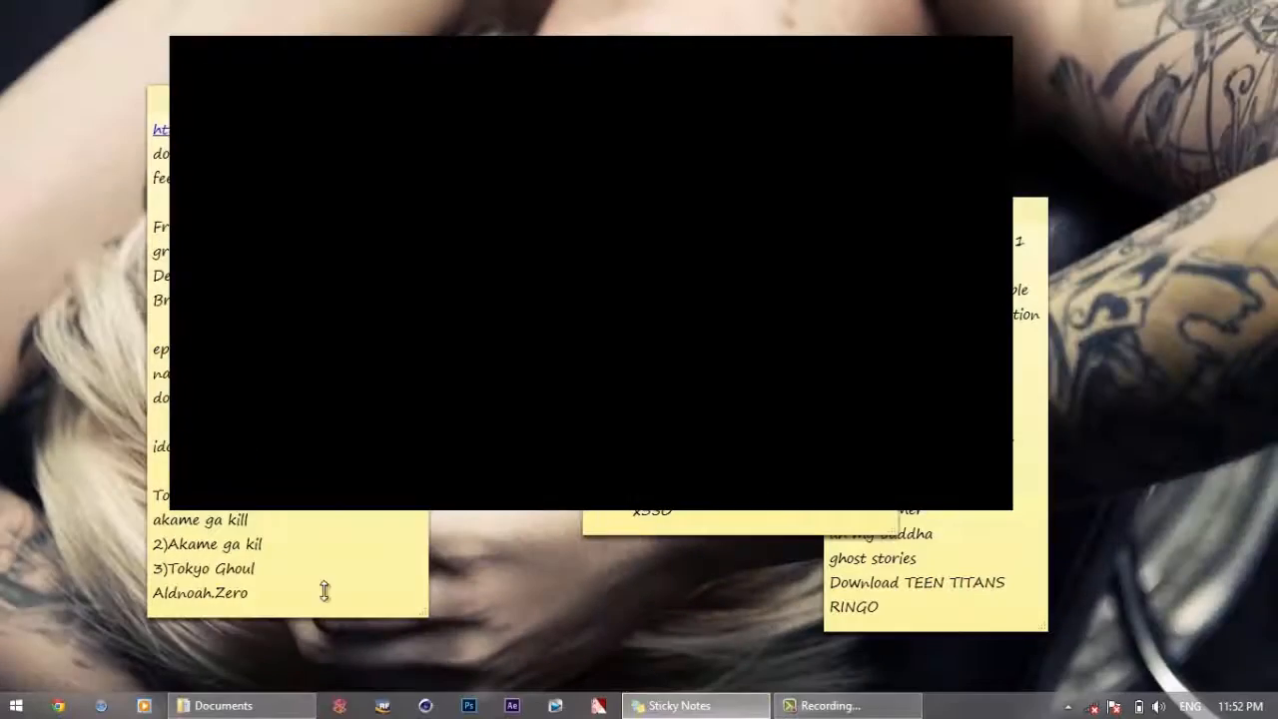
left_click(16, 705)
left_click(115, 102)
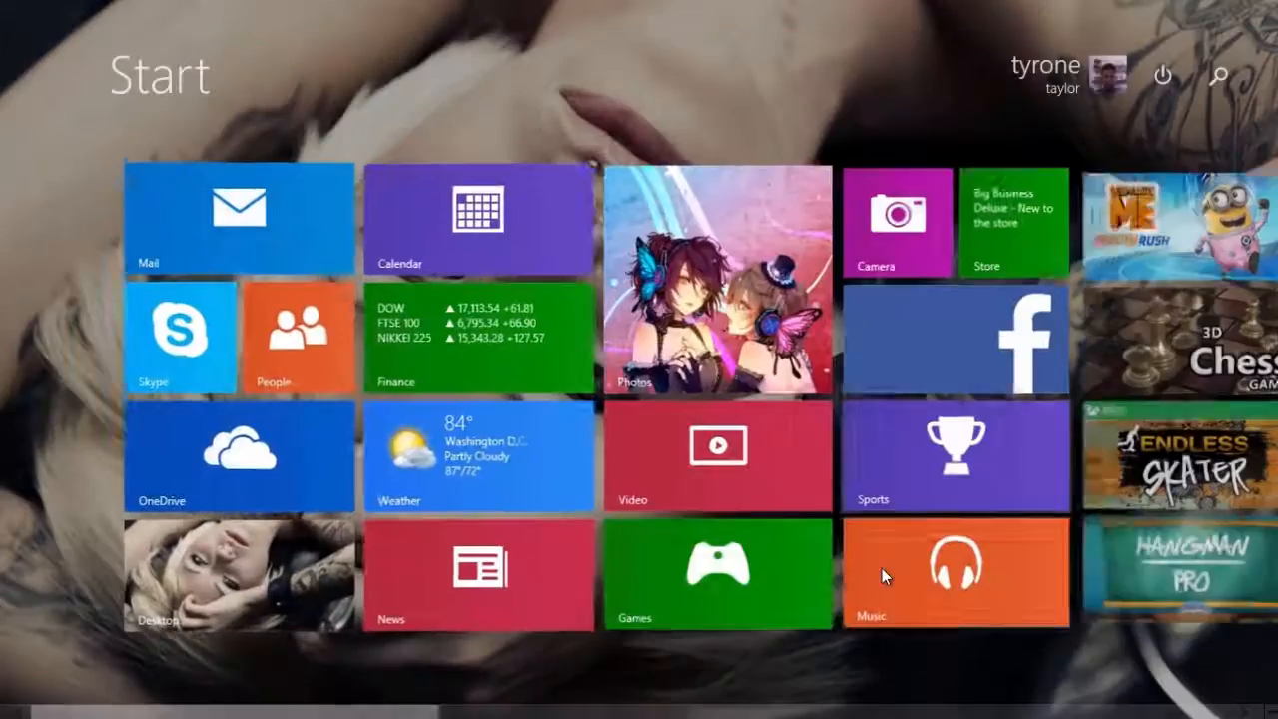
scroll(881, 571, "down", 5)
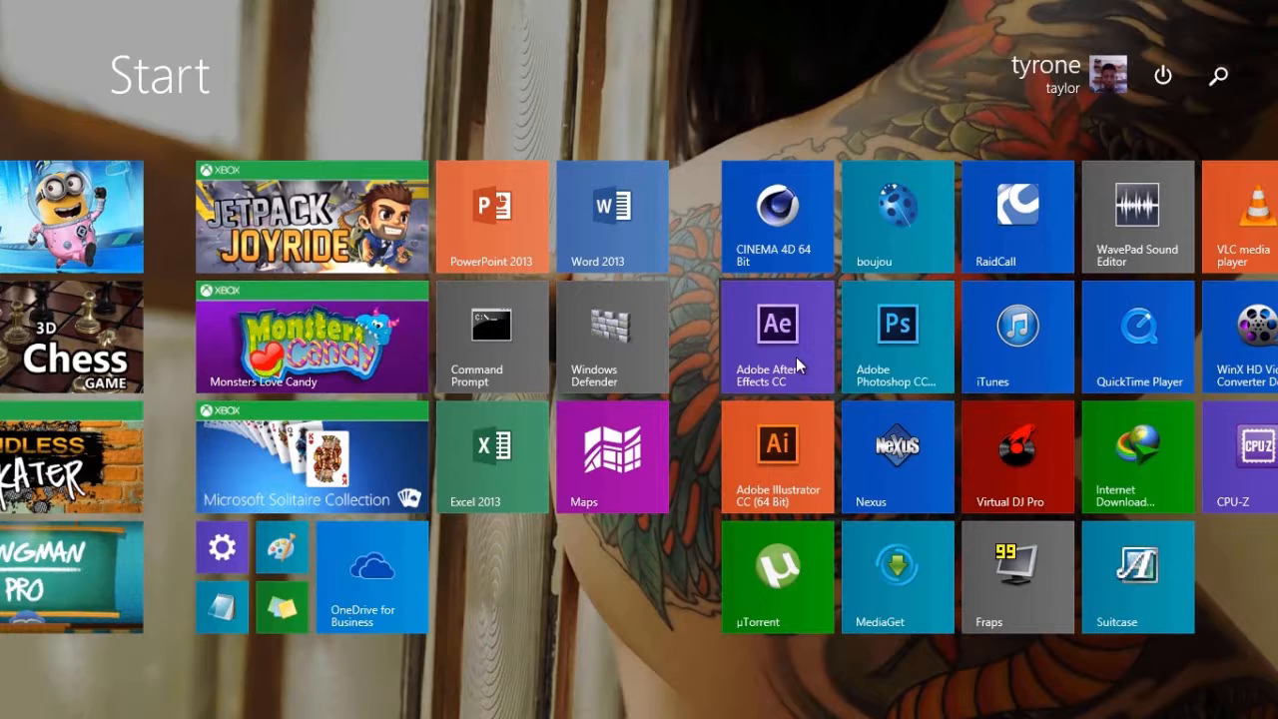
left_click(796, 356)
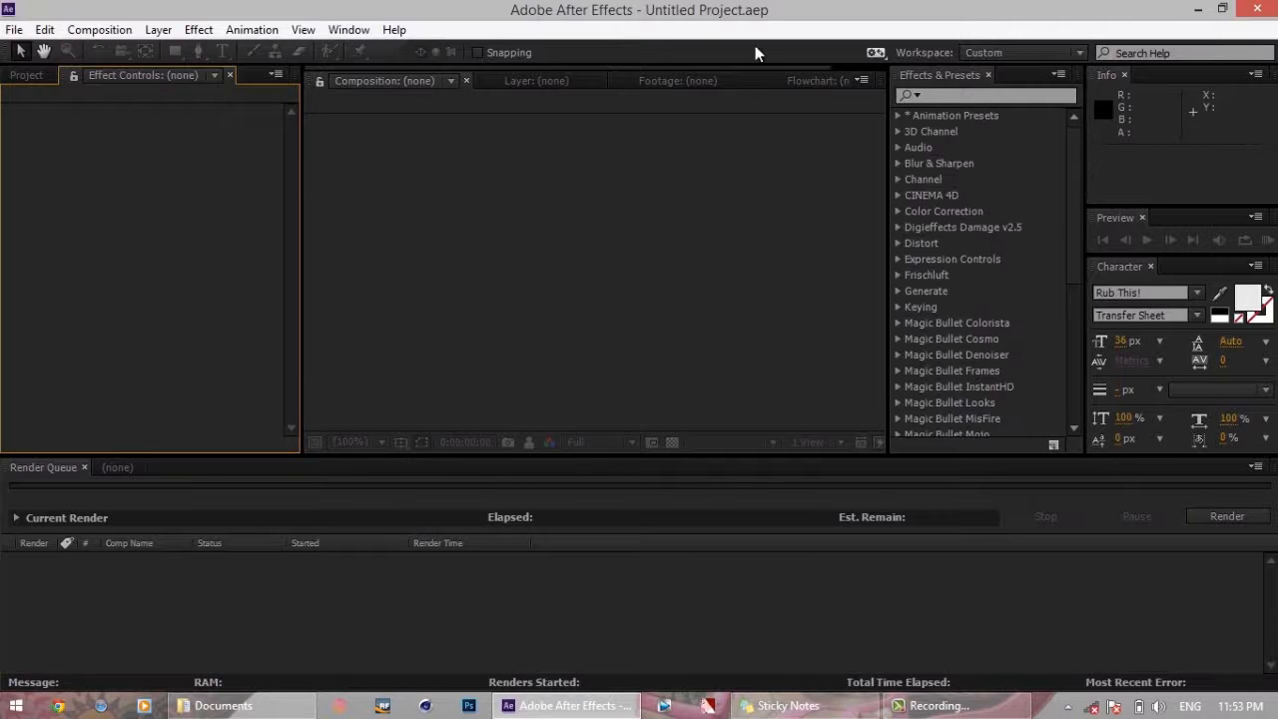
left_click(40, 77)
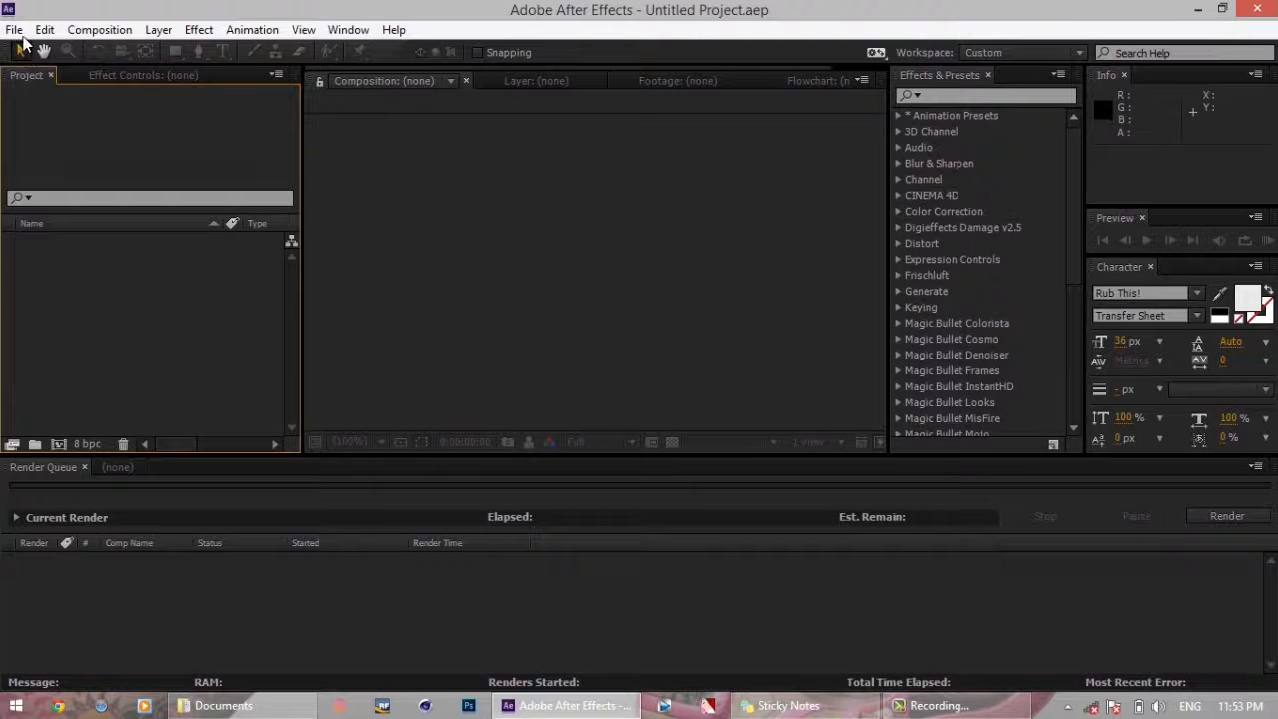
left_click(16, 30)
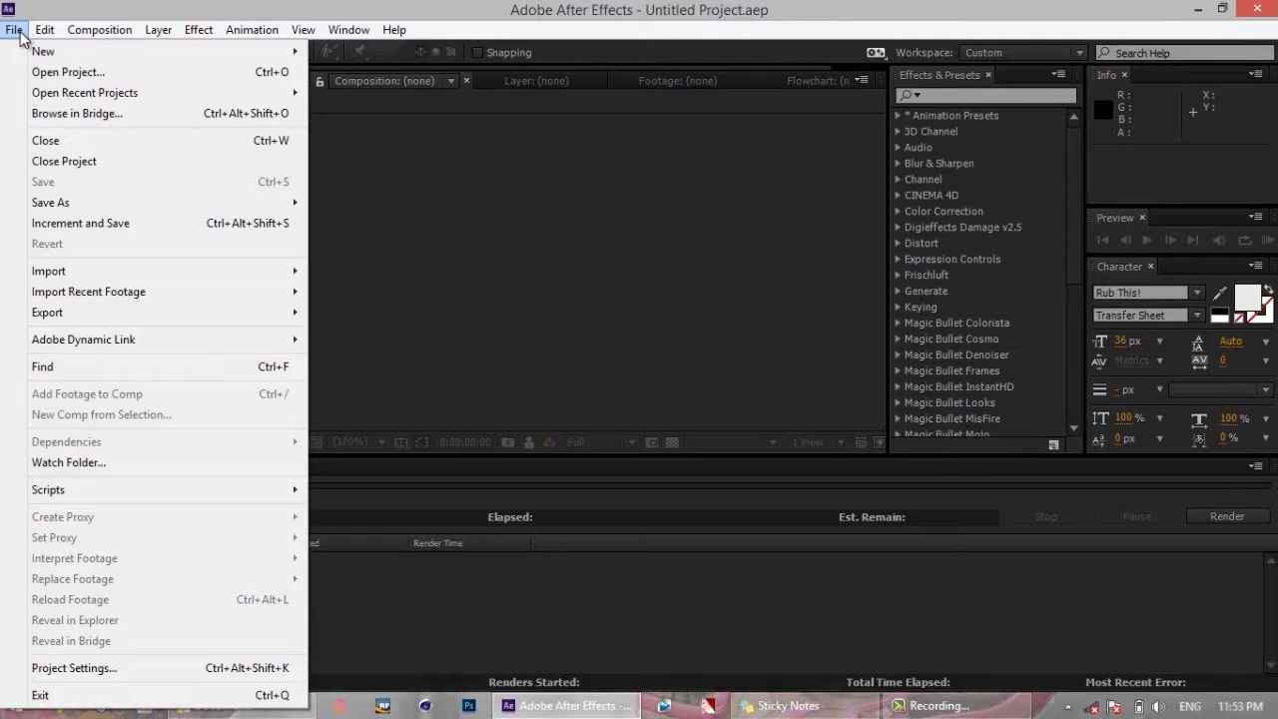
mouse_move(56, 40)
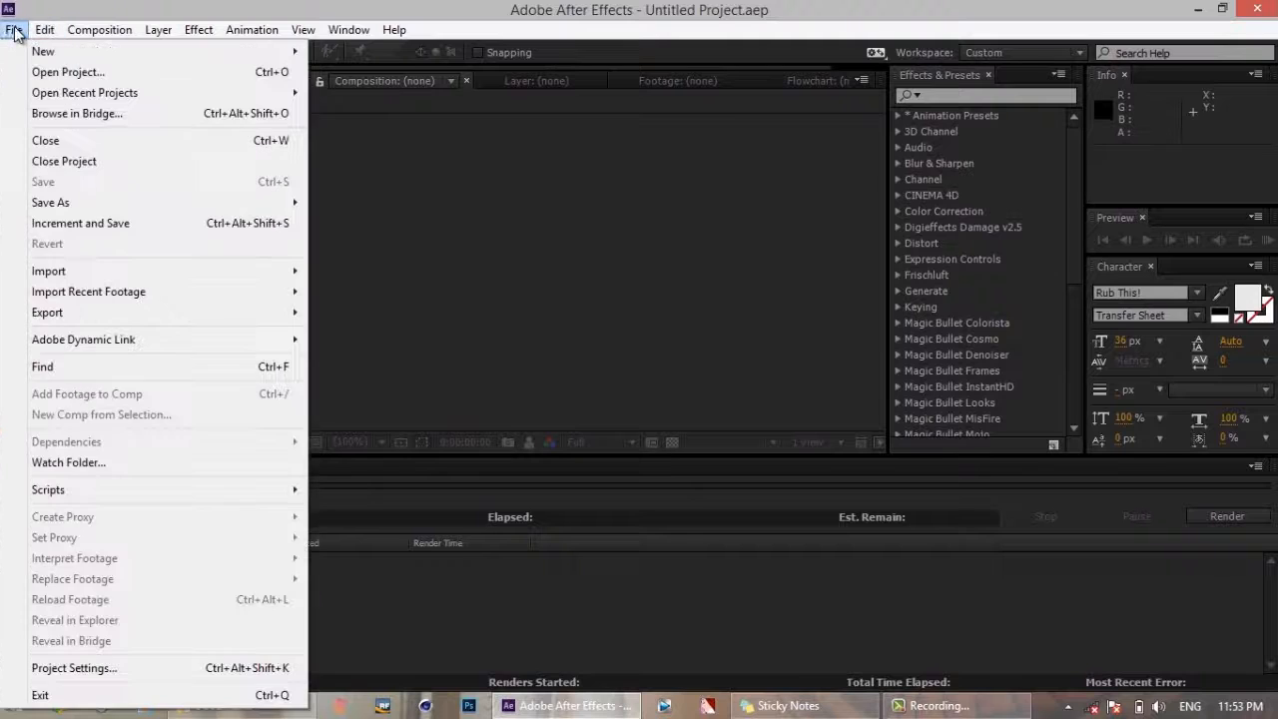
left_click(87, 12)
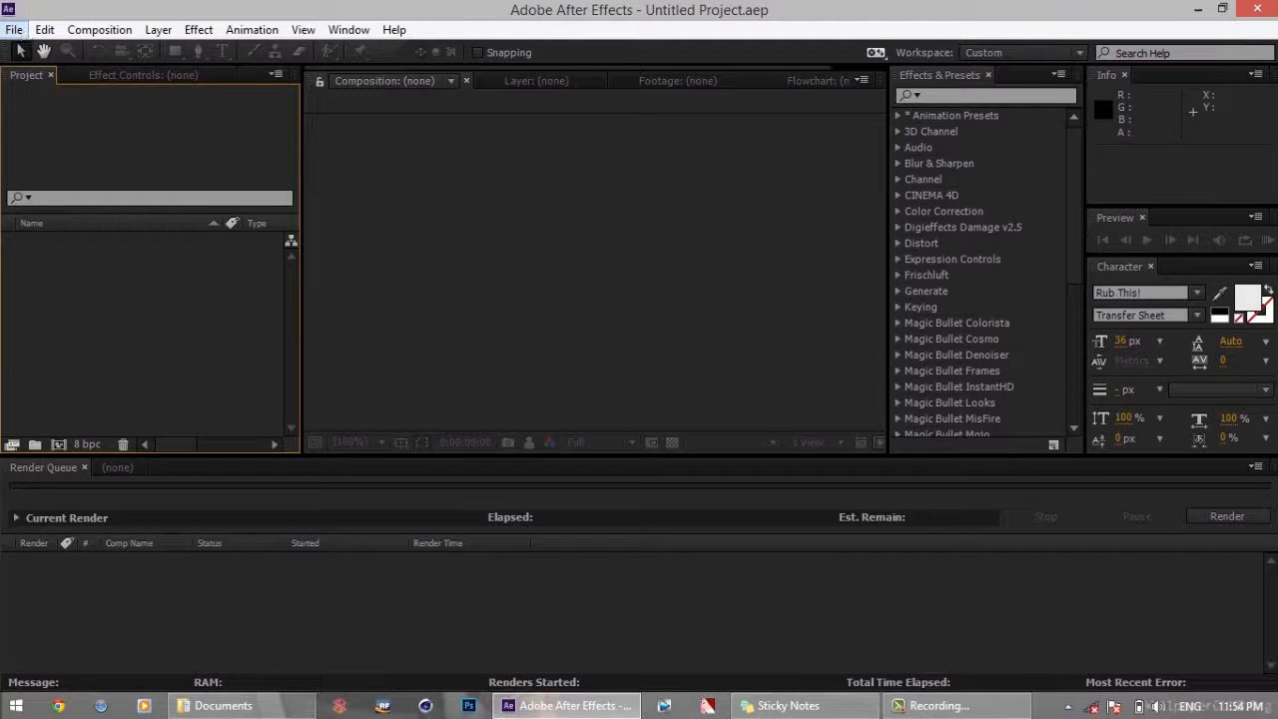
left_click(15, 30)
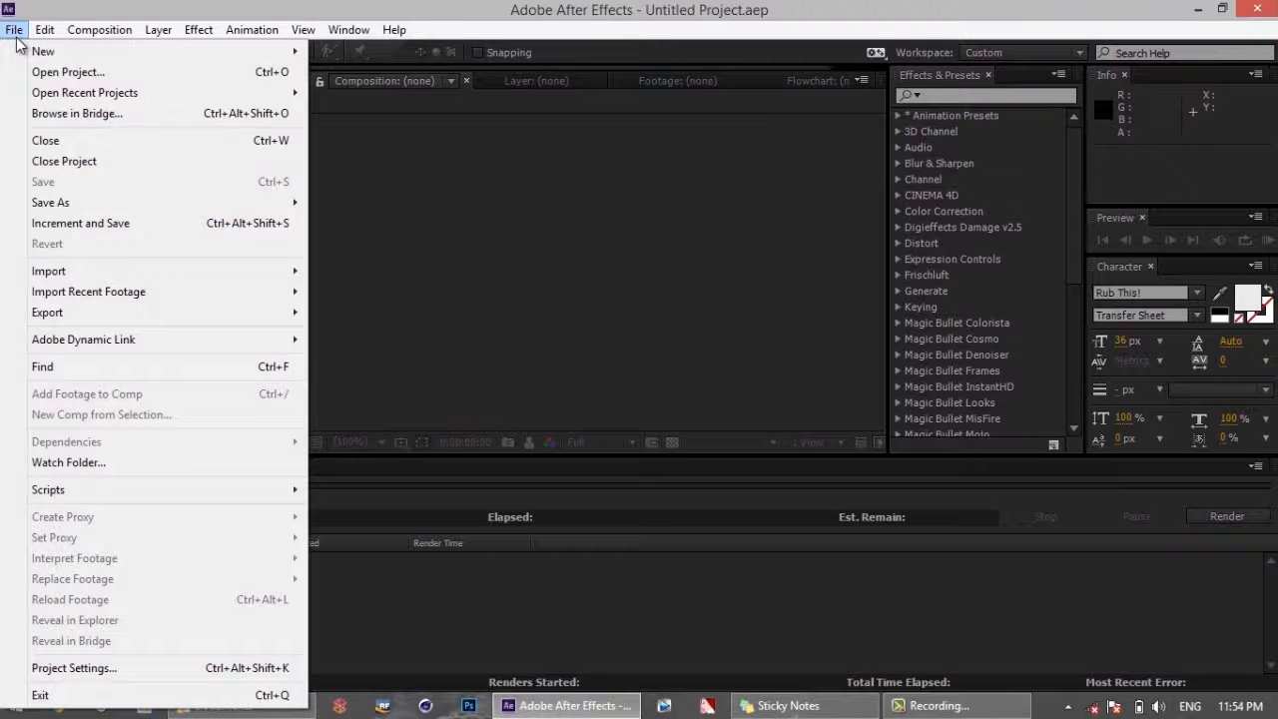
left_click(227, 9)
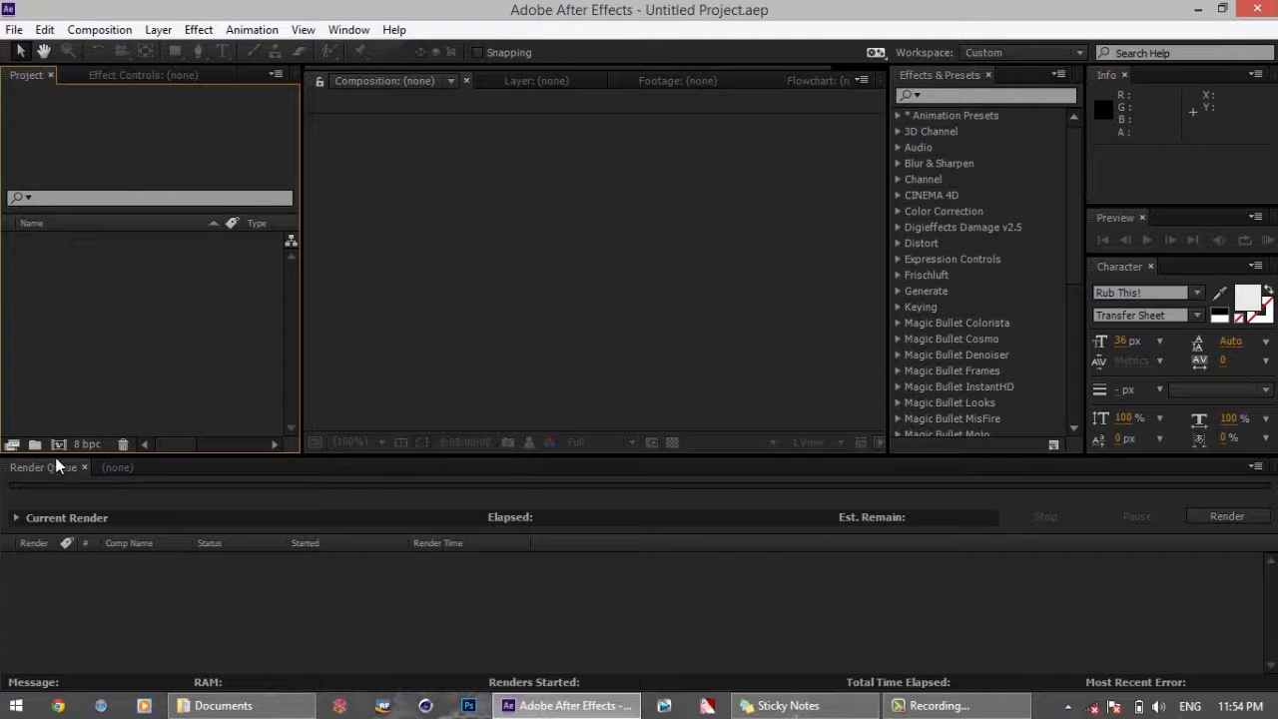
Create a 1280 x 720 px composition at 30 frames per second with a duration of 0:00:32:00
left_click(60, 442)
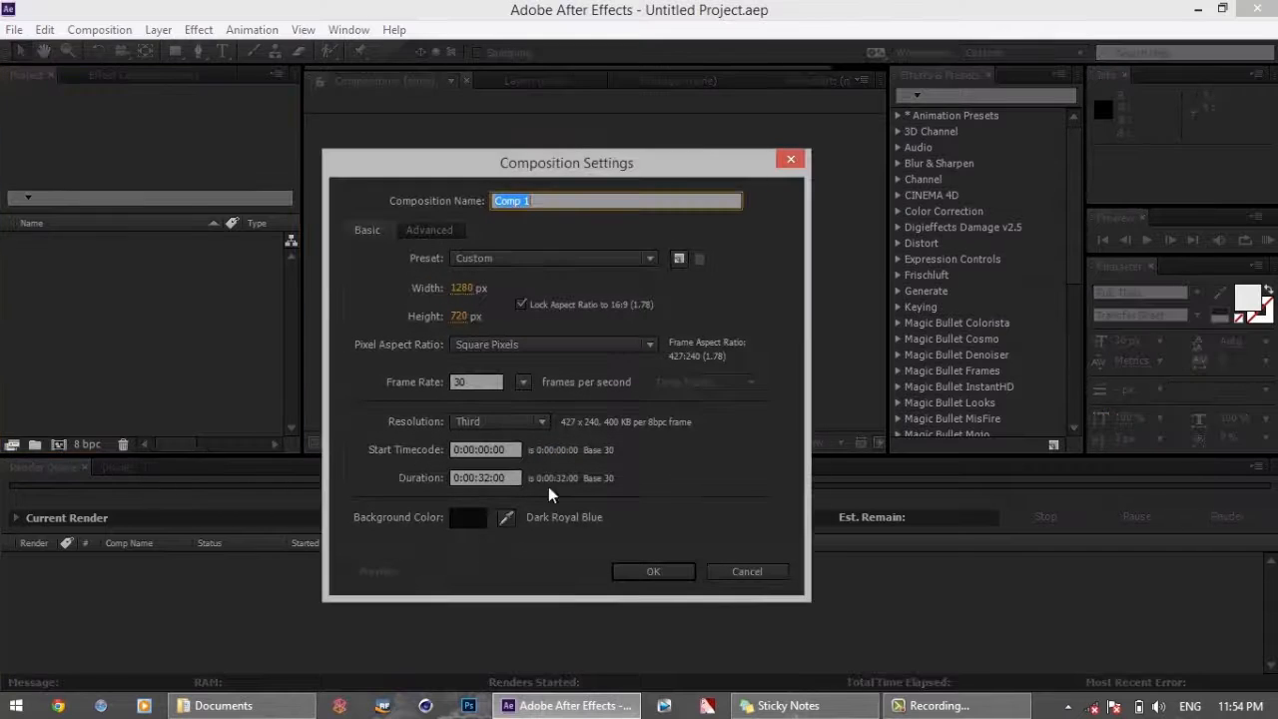
left_click(676, 574)
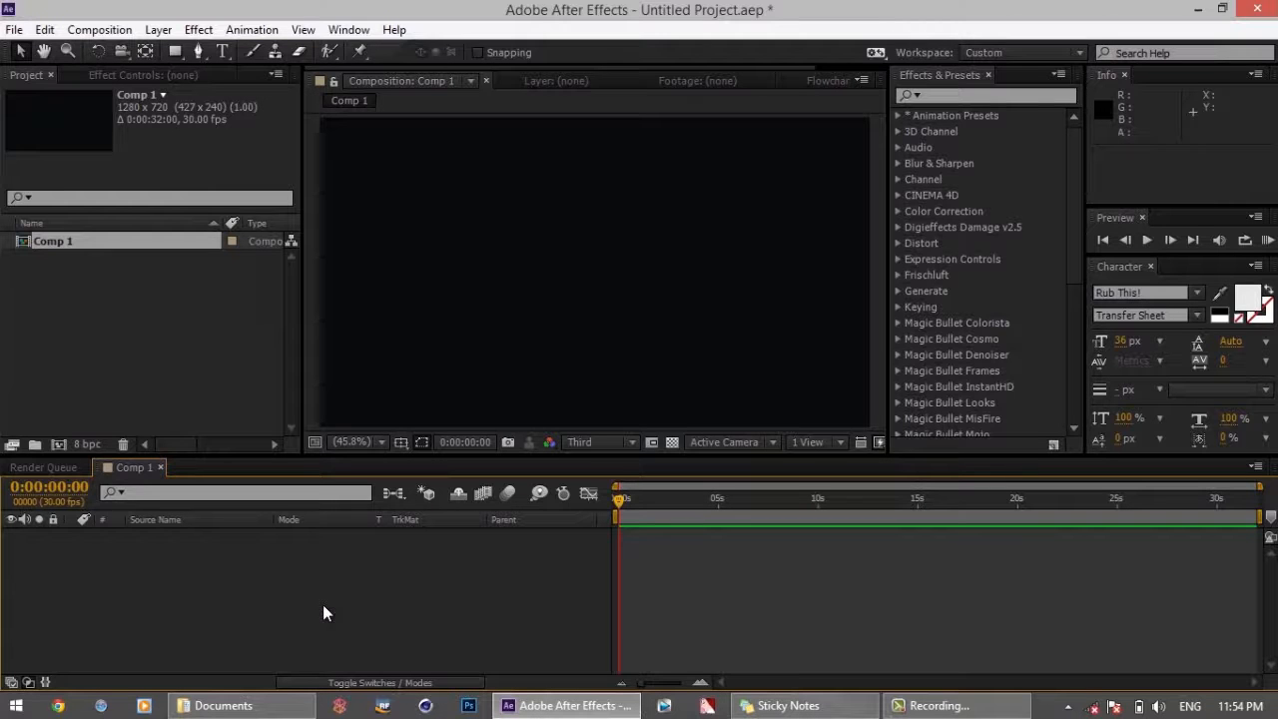
Import the audio file Requim.mp3 from the Documents library into the project
left_click(160, 354)
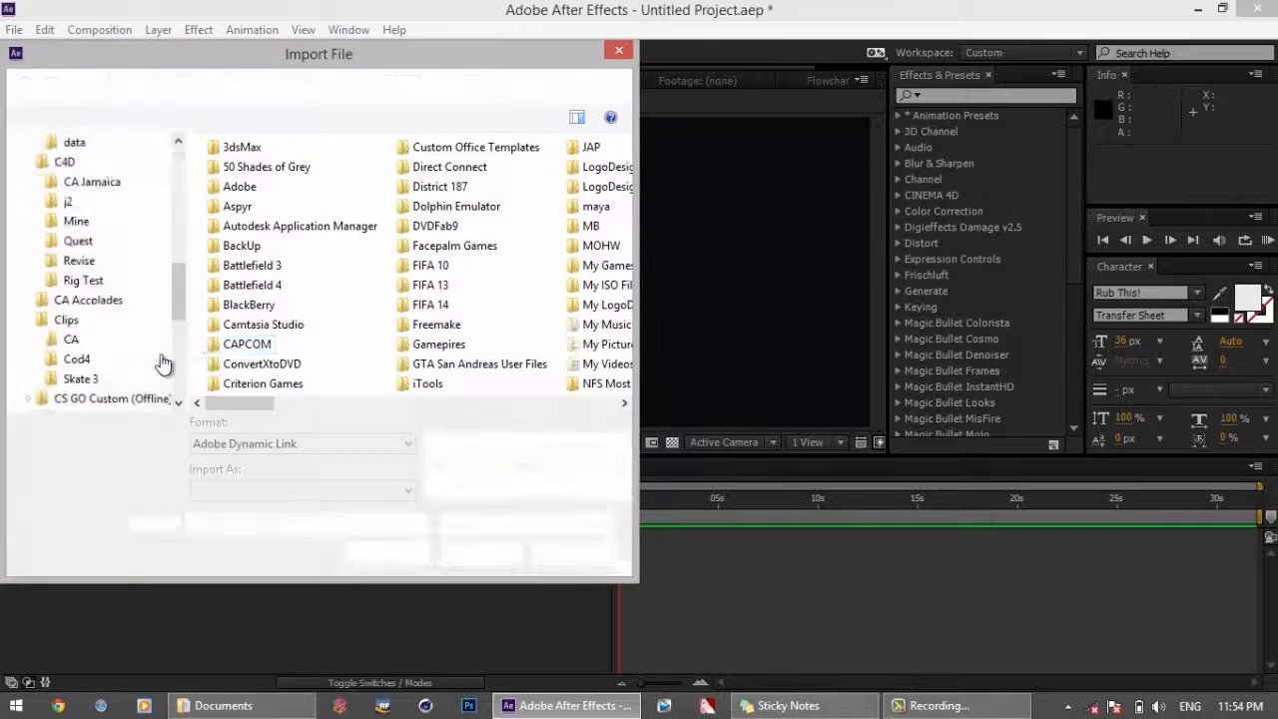
left_click_drag(631, 574, 821, 601)
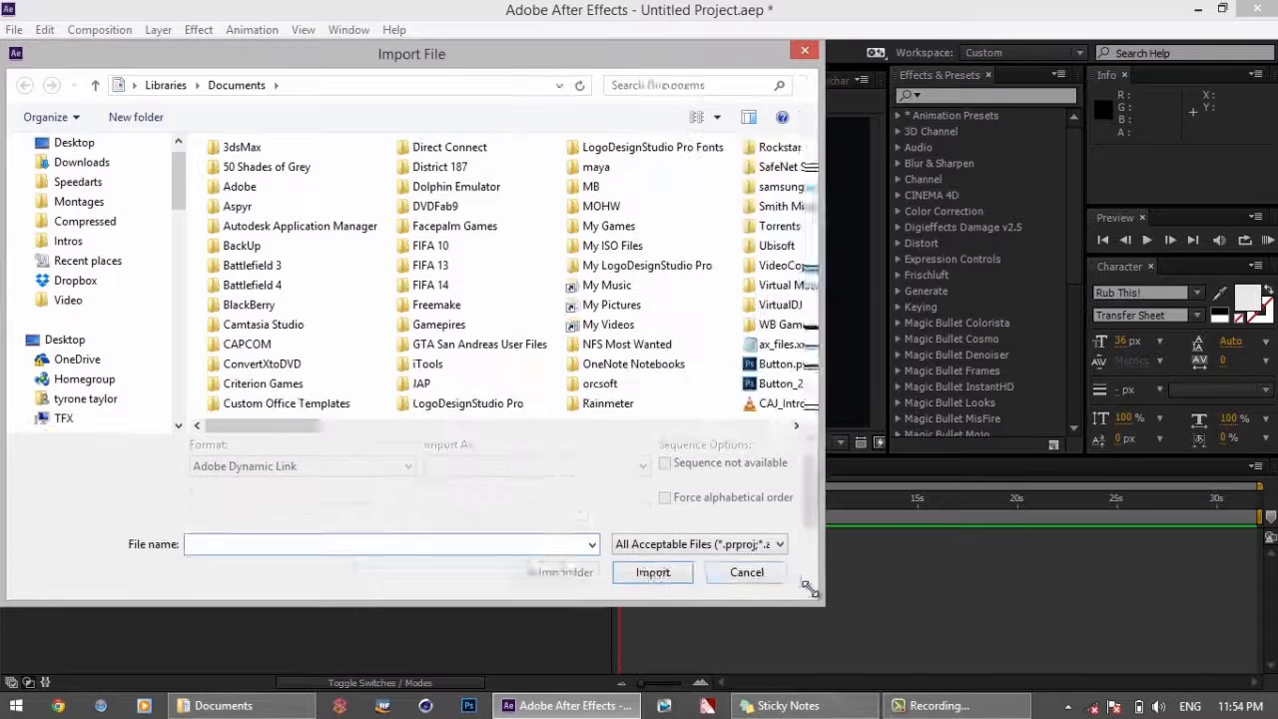
left_click(571, 431)
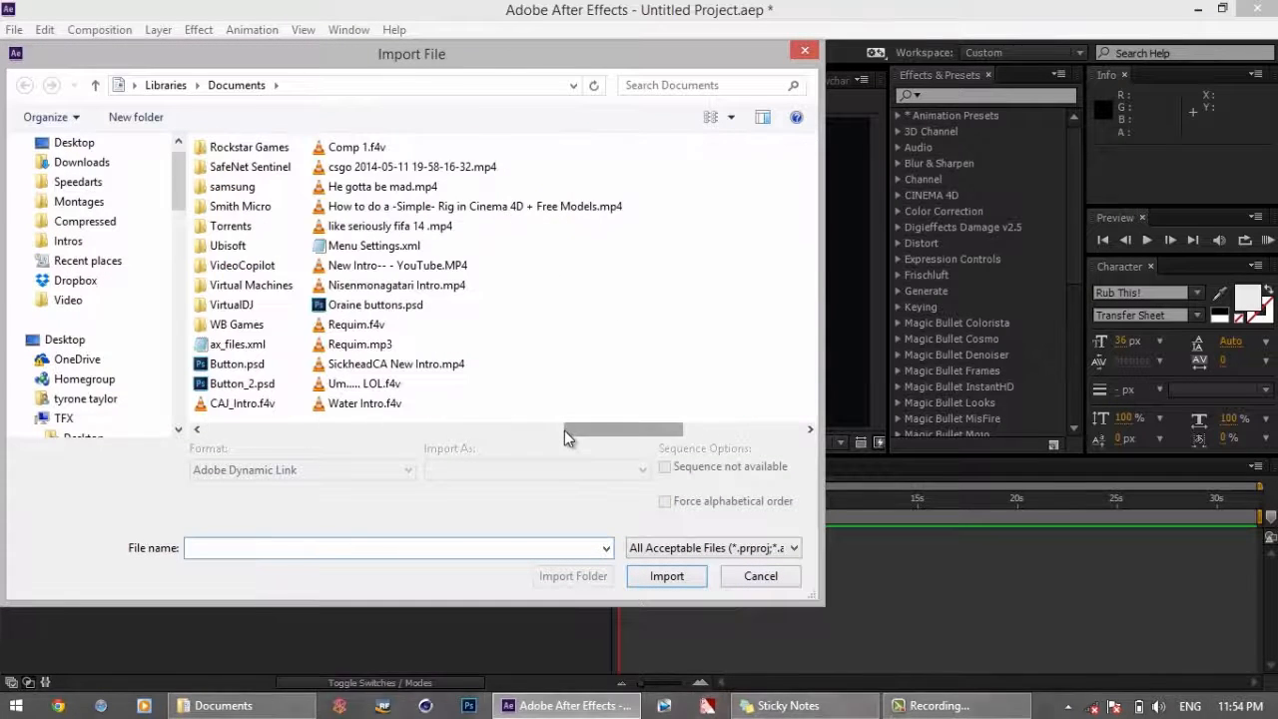
double_click(361, 344)
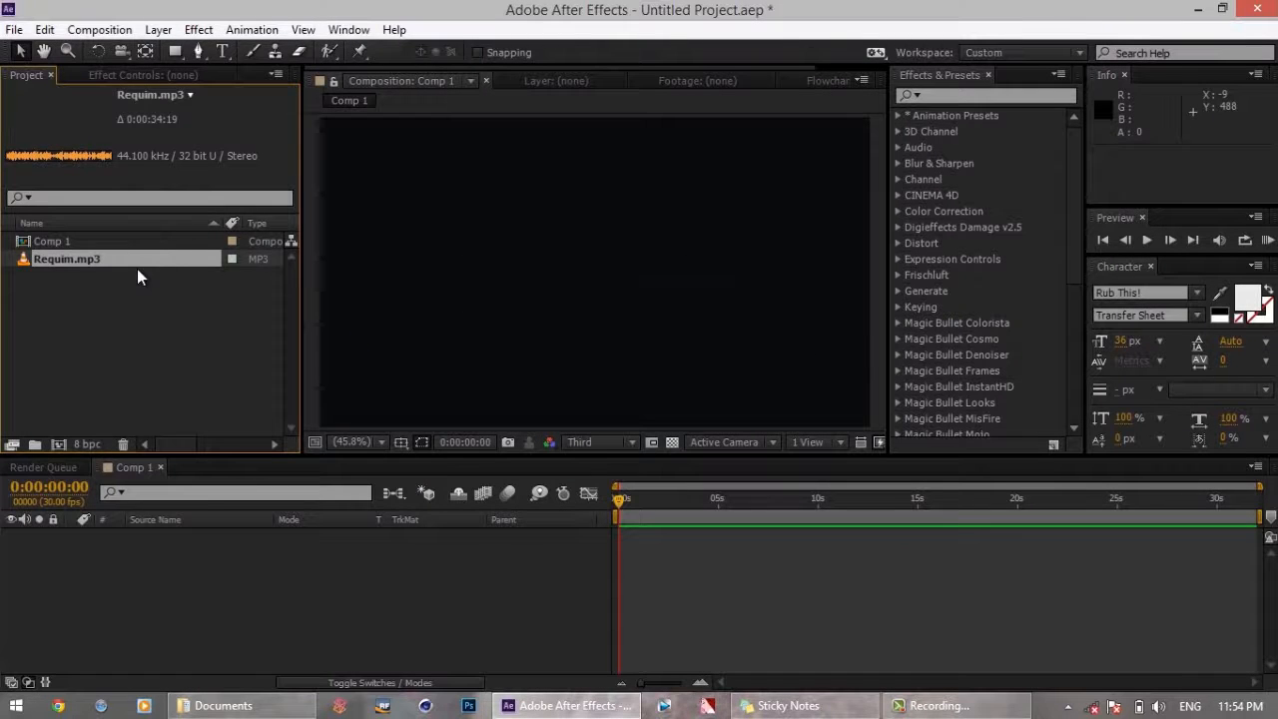
Add Requim.mp3 to the composition's timeline as a layer and reveal its audio waveform
left_click_drag(115, 267, 144, 581)
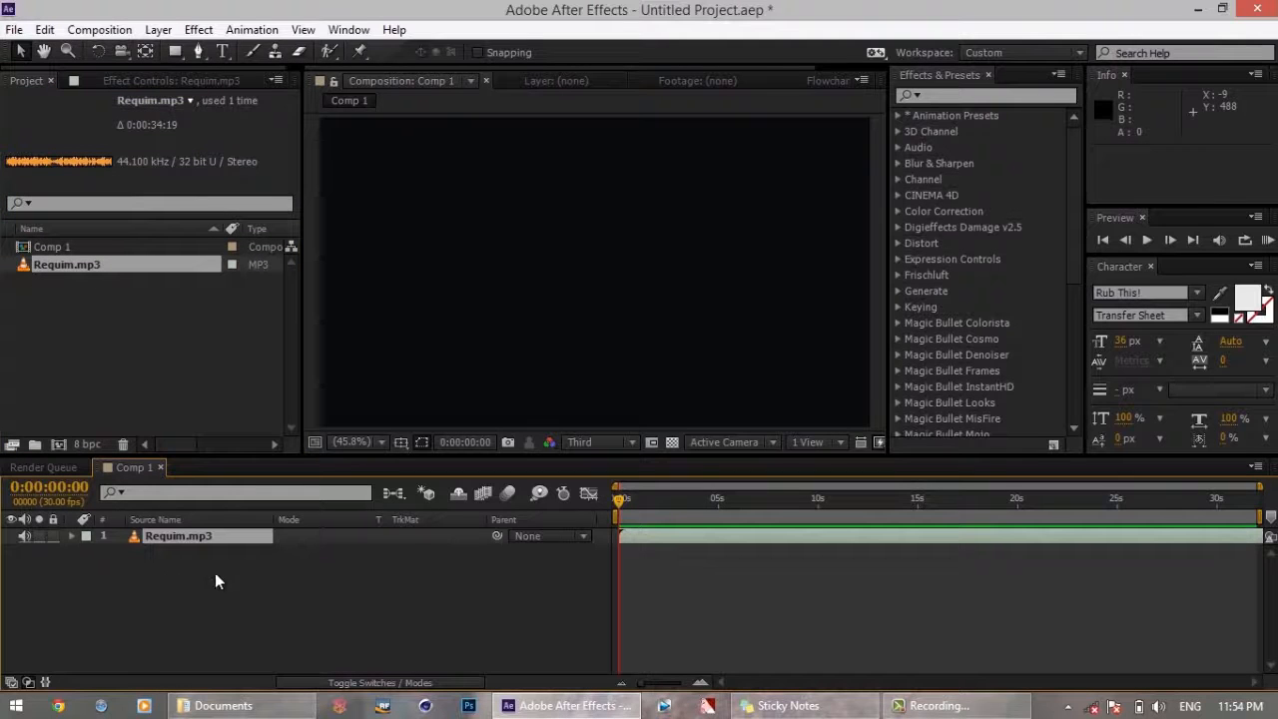
key("l")
key("l")
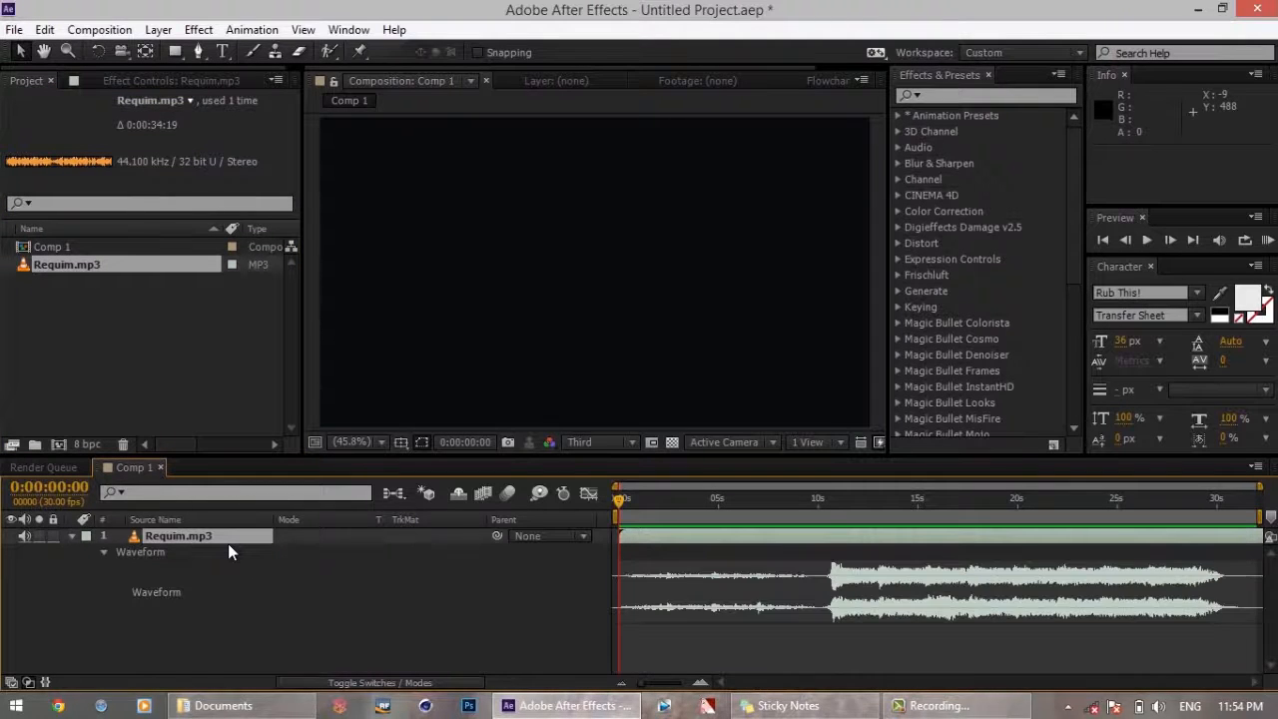
Find the Stereo Mixer effect by searching for "ste" and apply it to the Requim.mp3 layer
left_click(942, 96)
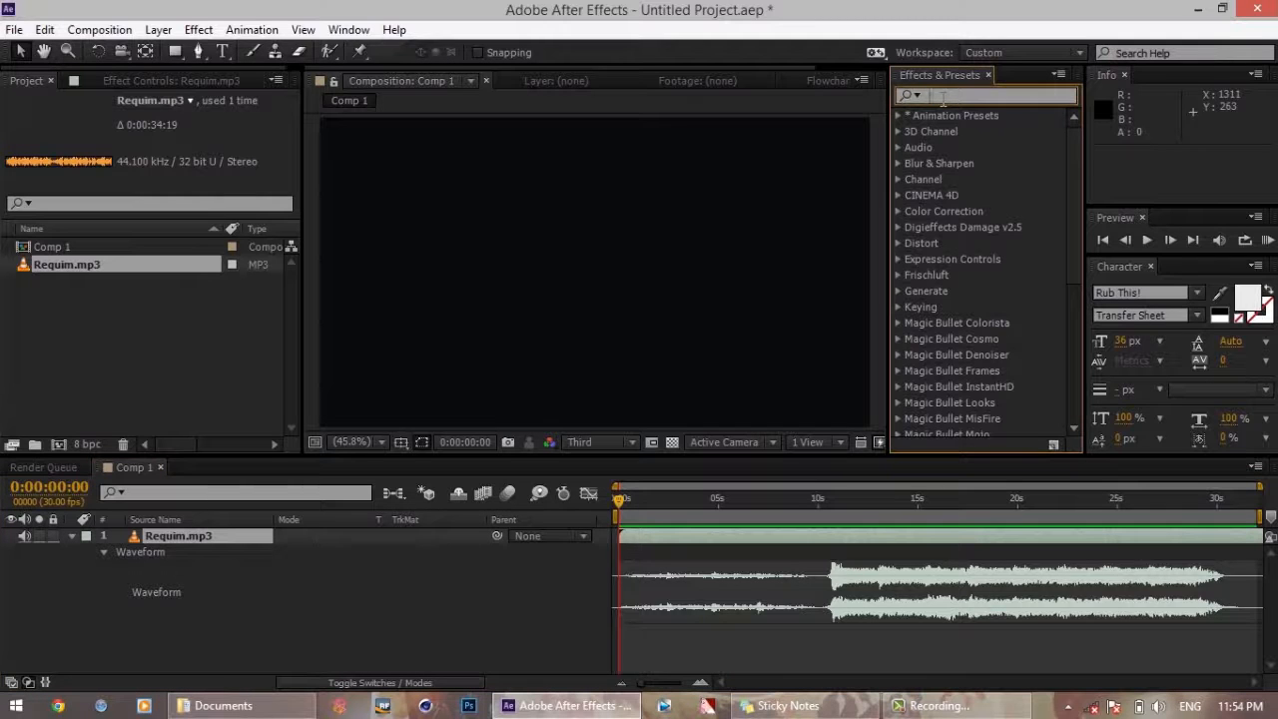
type("ste")
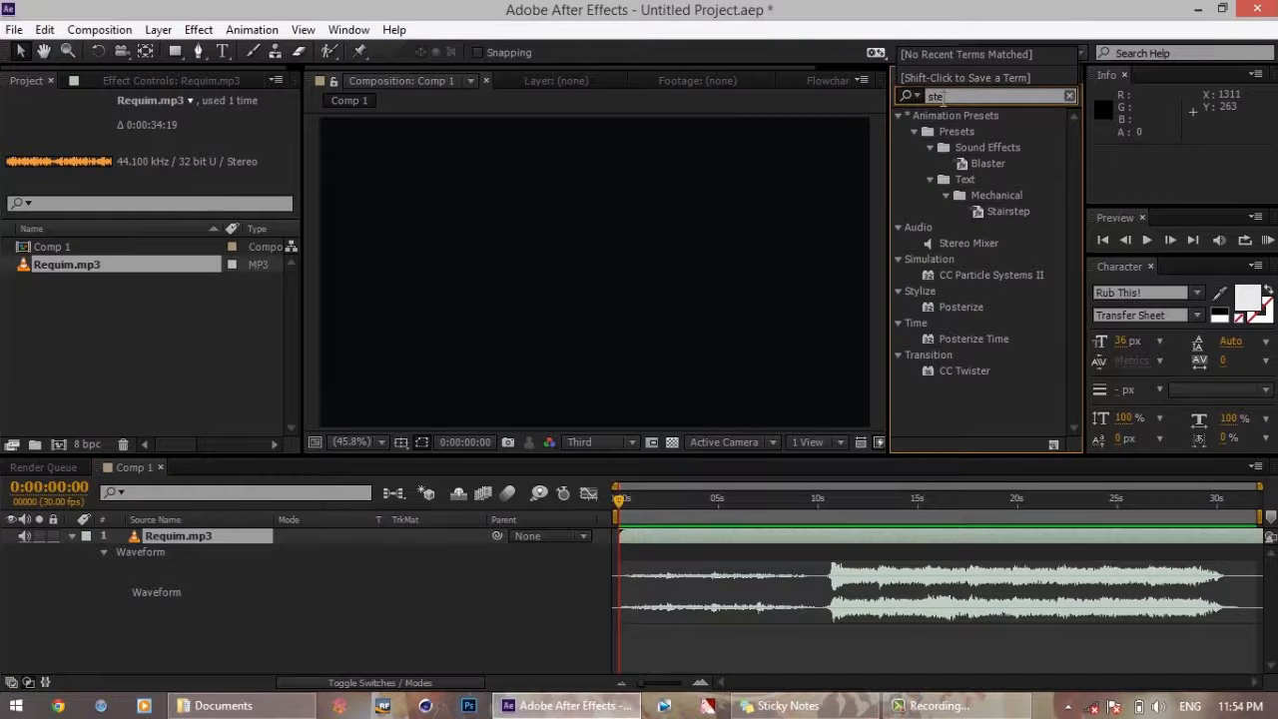
type("p")
left_click(961, 241)
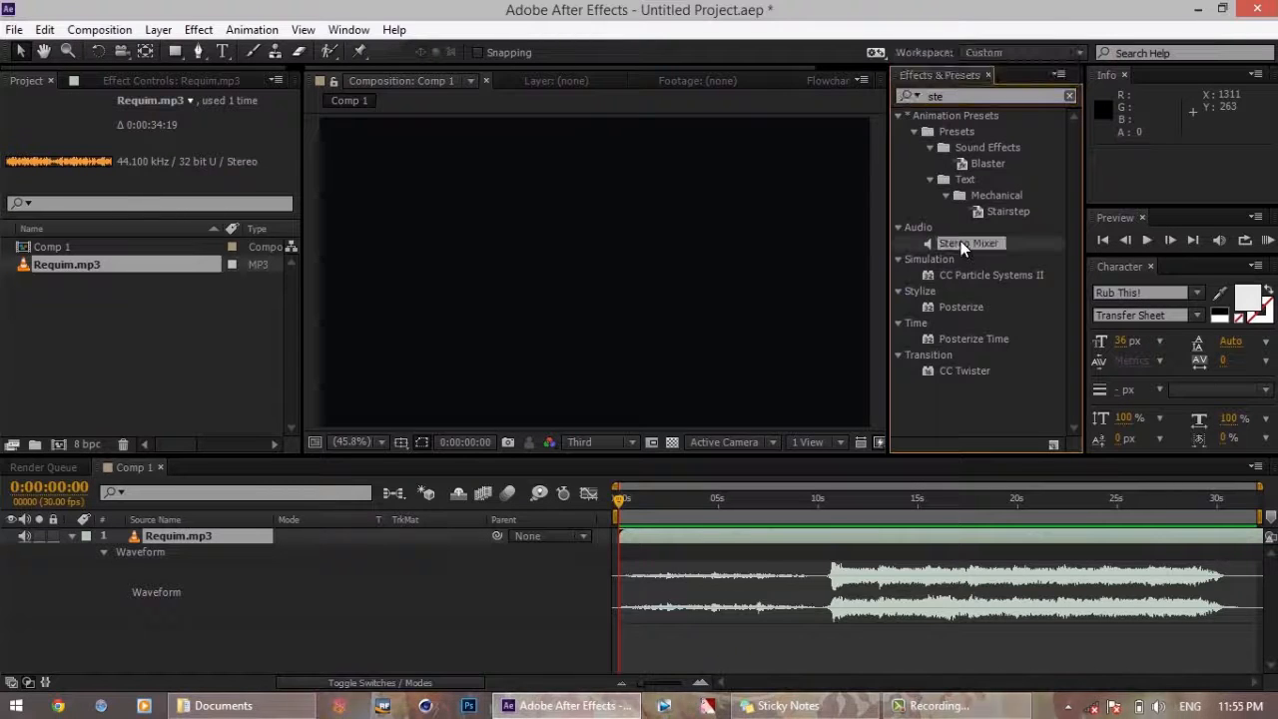
double_click(978, 250)
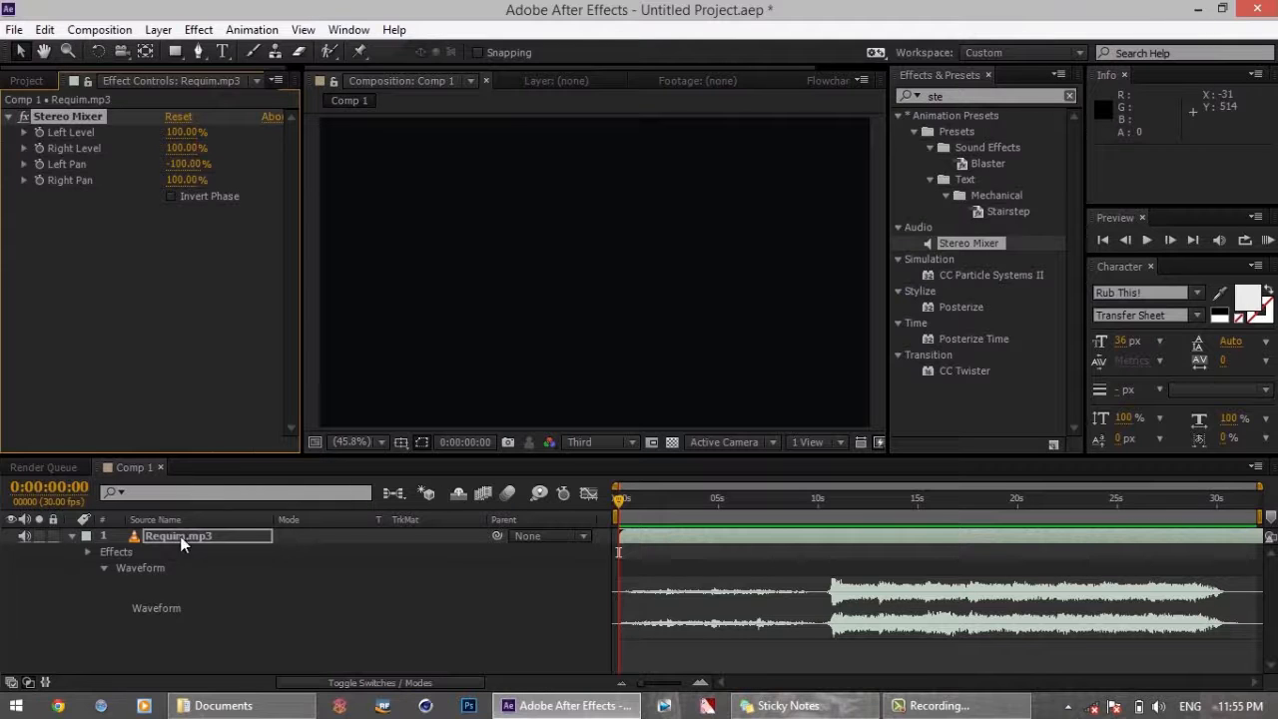
Lower the Stereo Mixer's Right Level on the Requim.mp3 layer to 47%
left_click(160, 409)
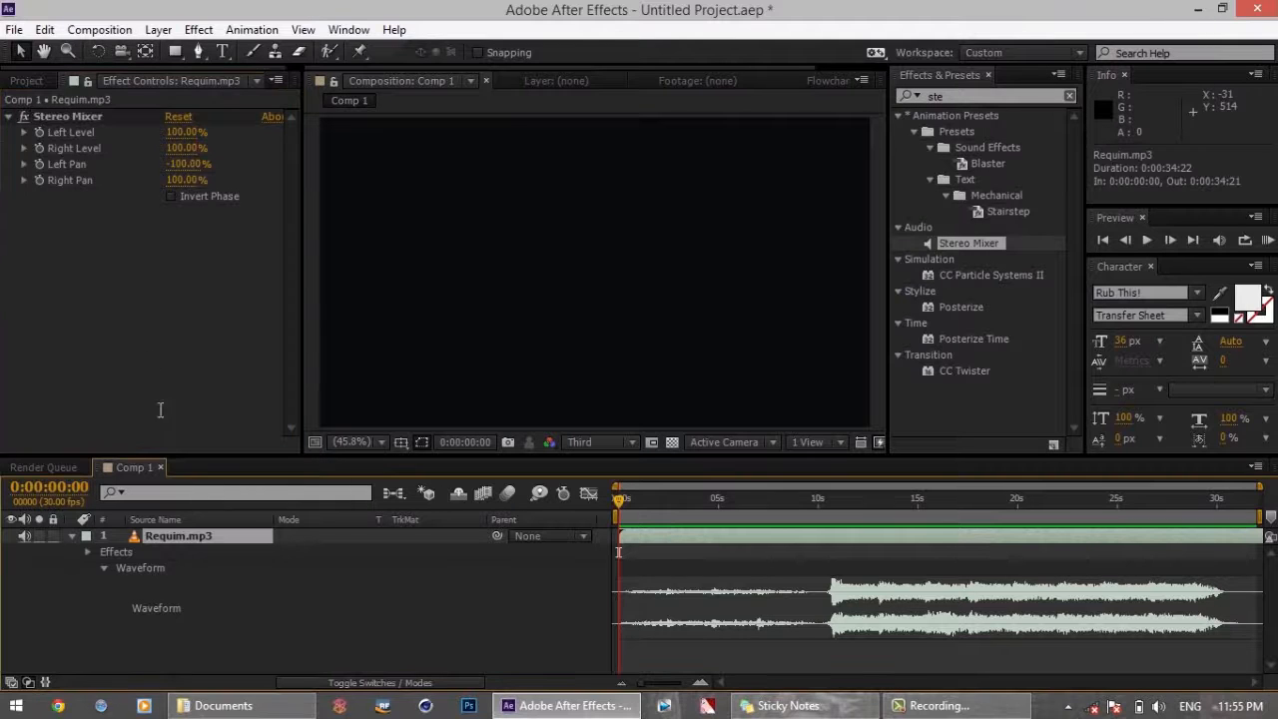
left_click(78, 135)
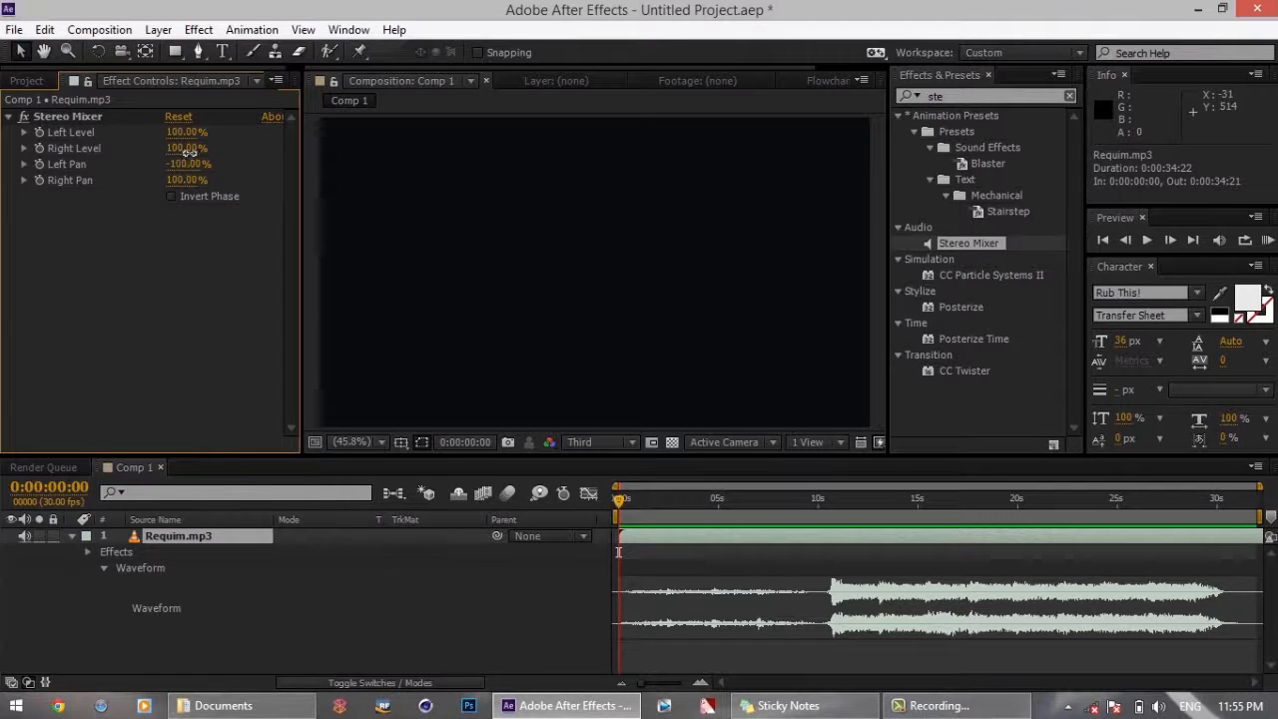
left_click_drag(189, 150, 158, 156)
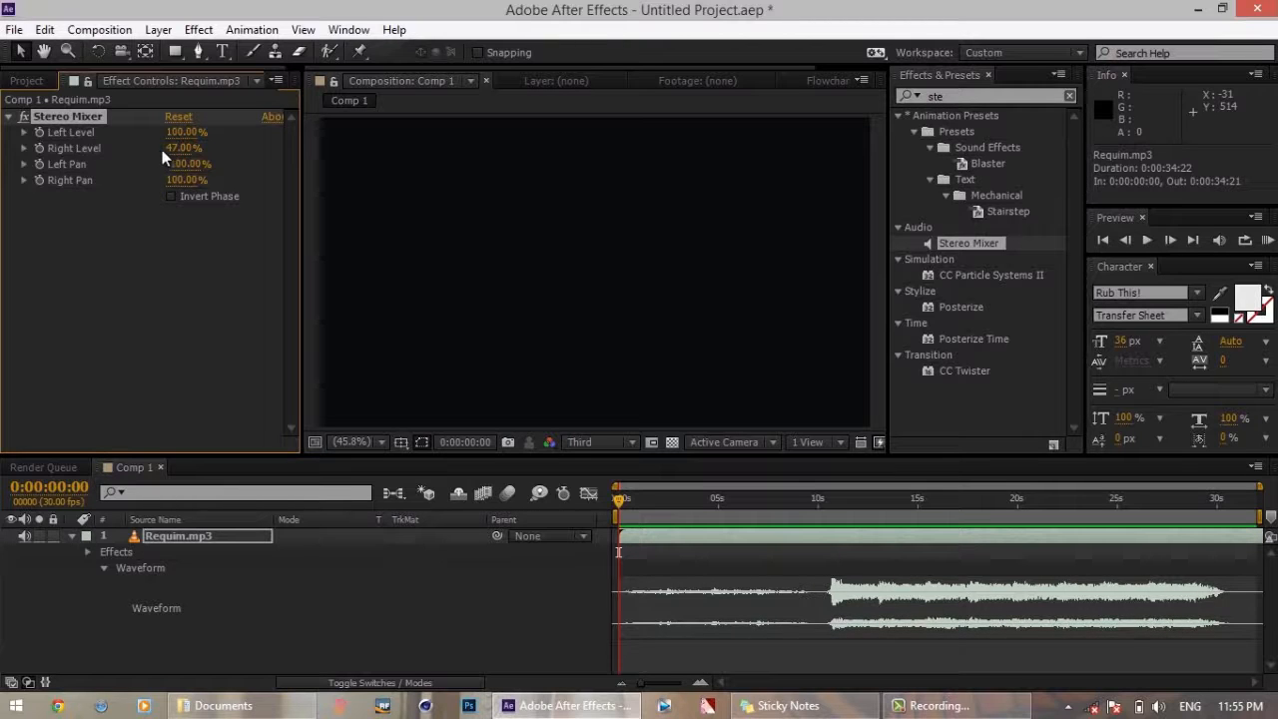
Play an audio preview of the layer from 0:00:09:11, just before the loud section, and stop it
left_click(743, 514)
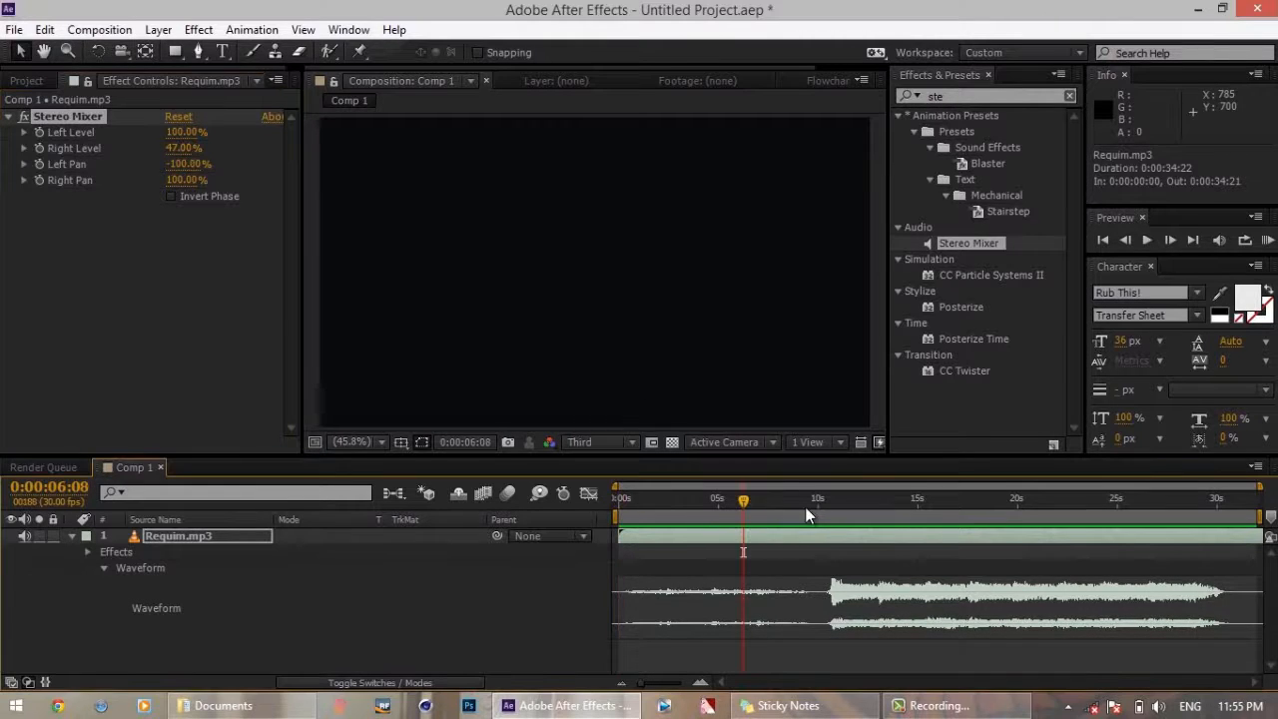
left_click(806, 510)
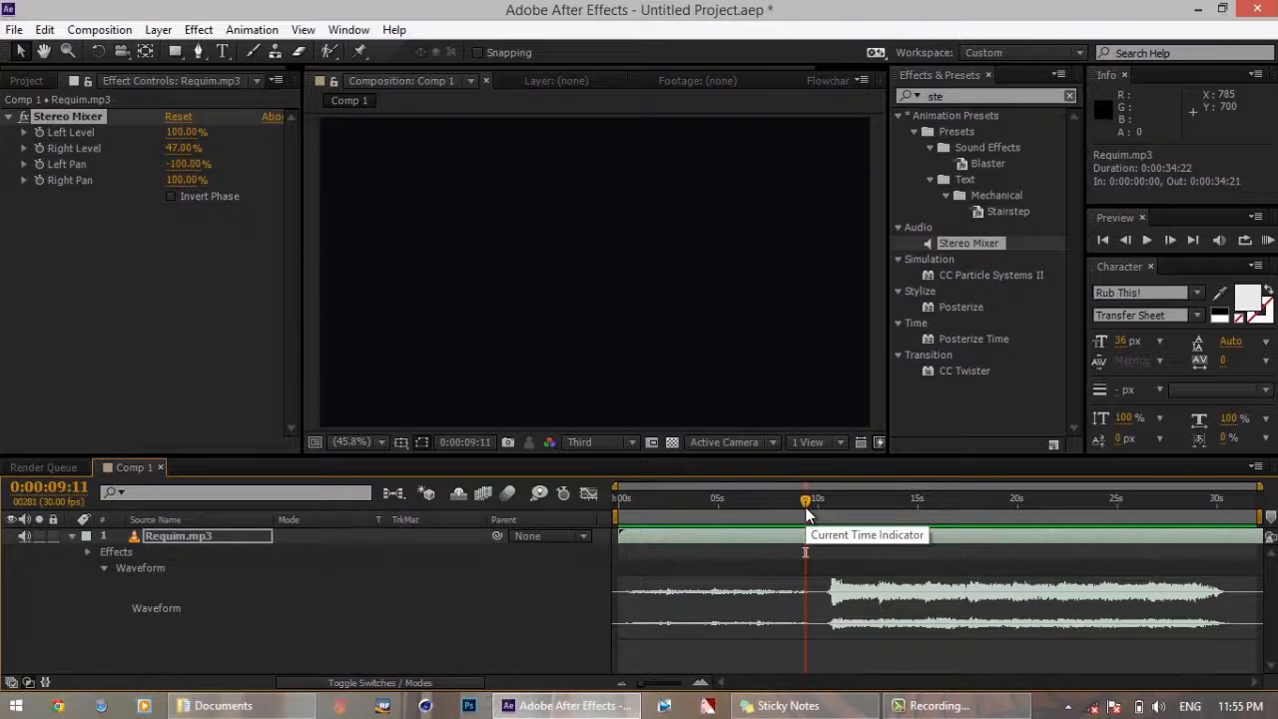
key("KP_Decimal")
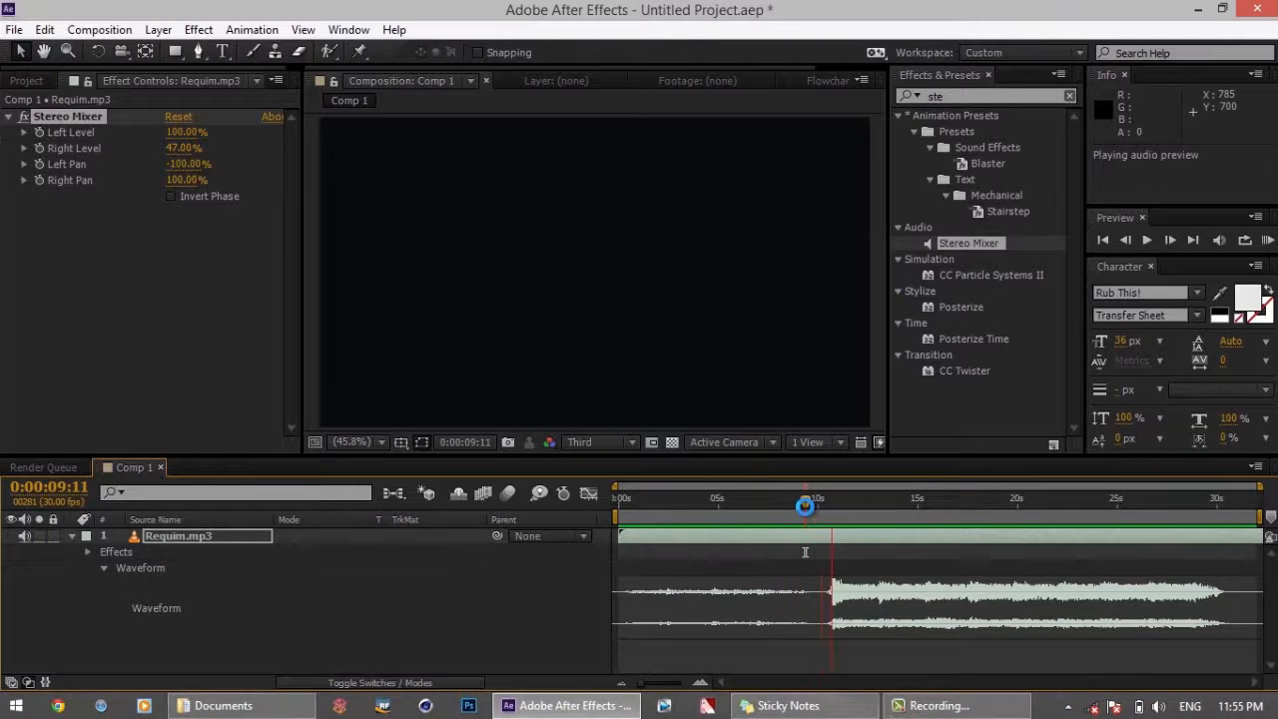
left_click(805, 506)
Set the Stereo Mixer's Right Level to 100%
left_click(183, 147)
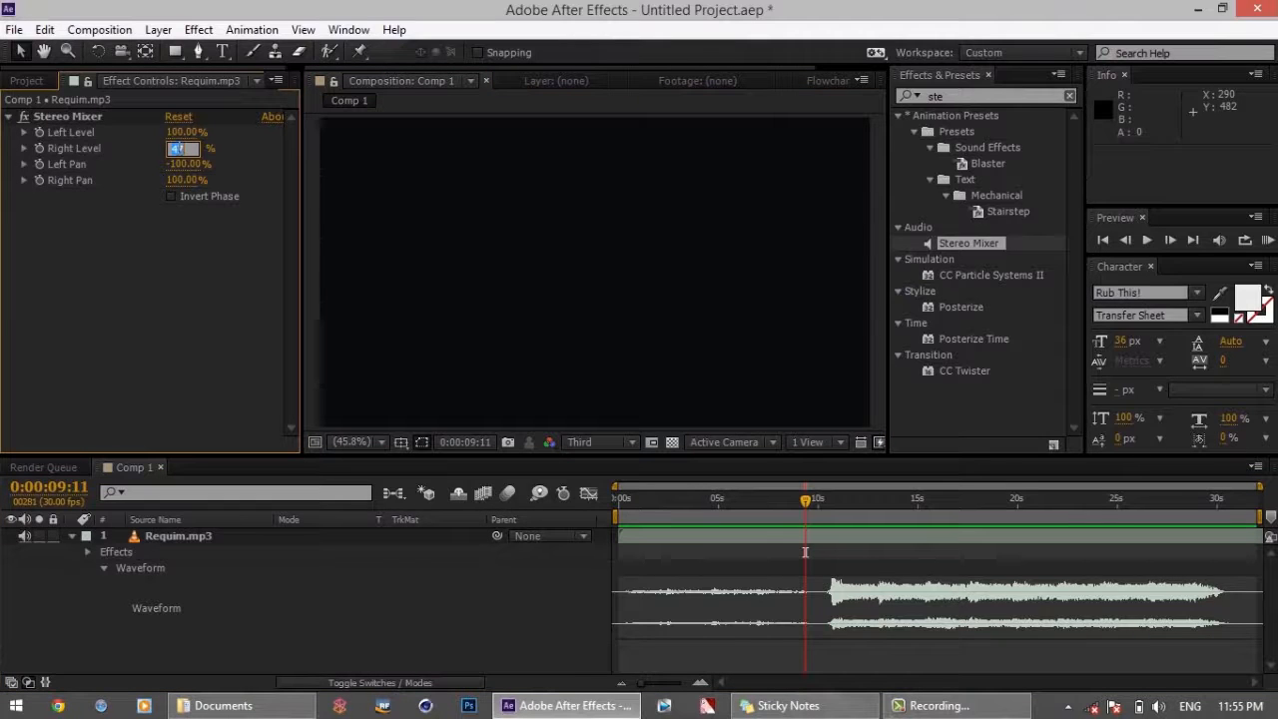
type("100")
key("Return")
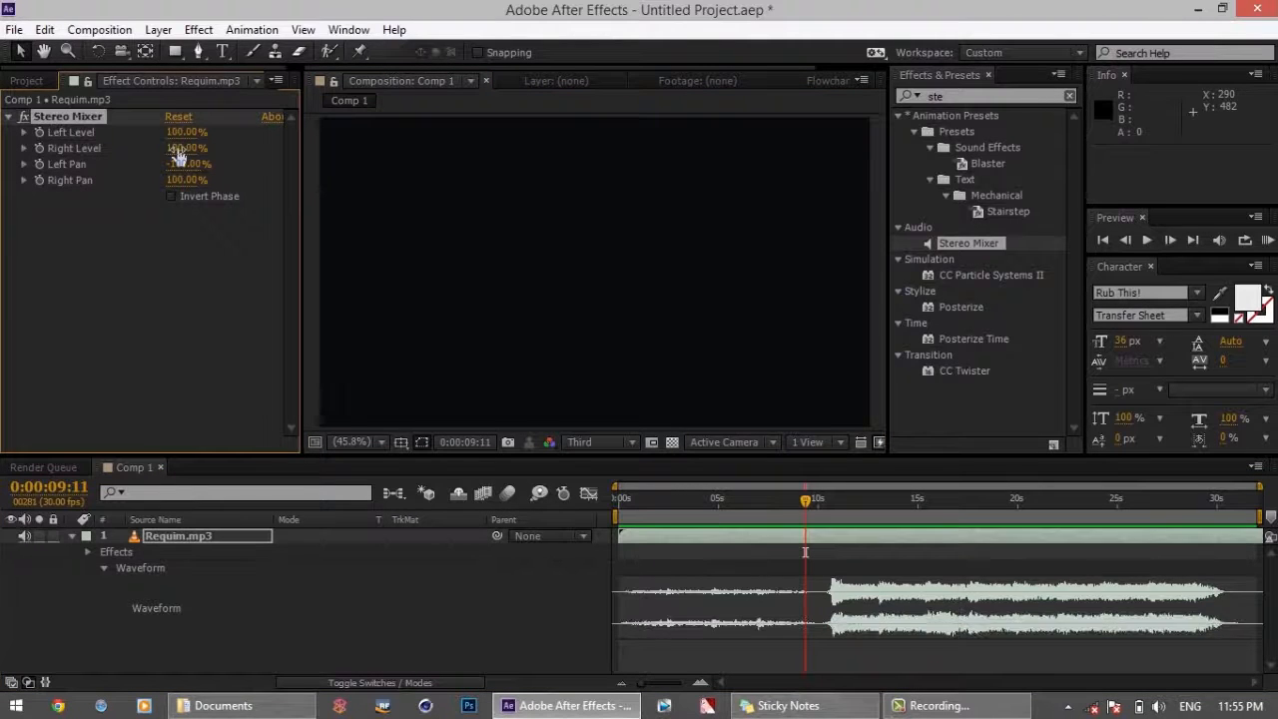
Try a Left Level of 40% in the Stereo Mixer and undo the change
left_click(178, 133)
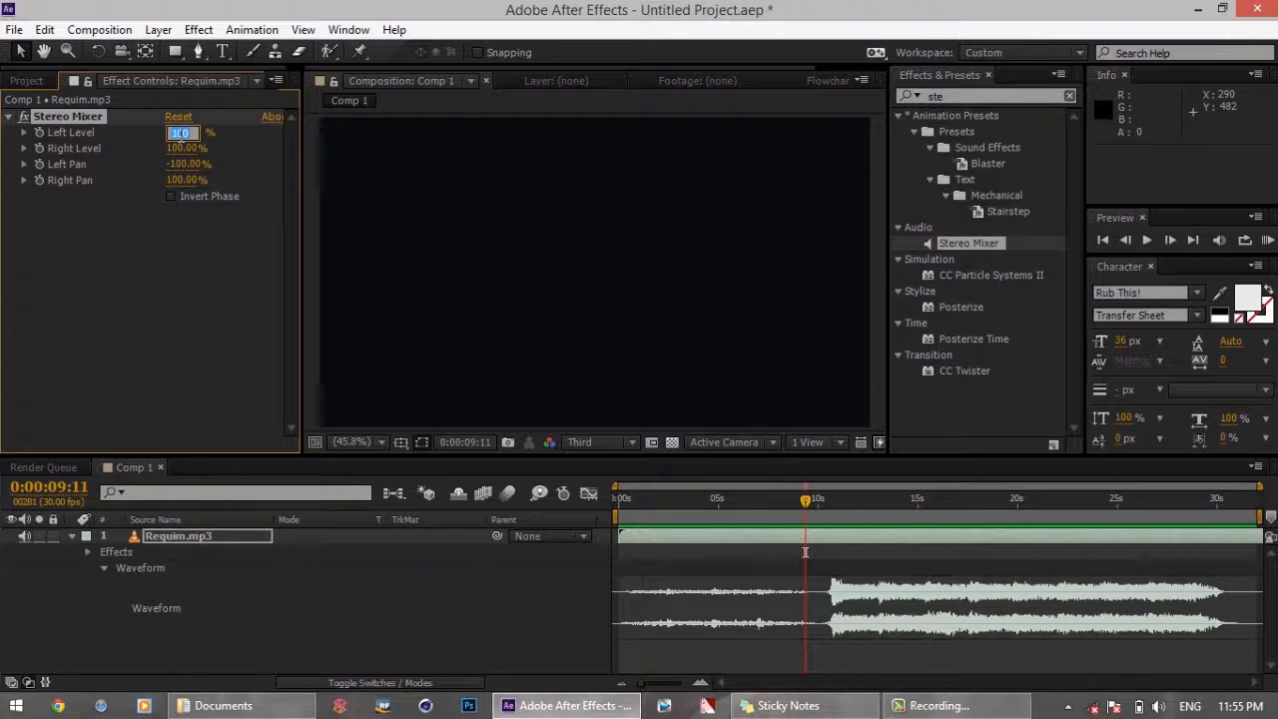
type("40")
key("Return")
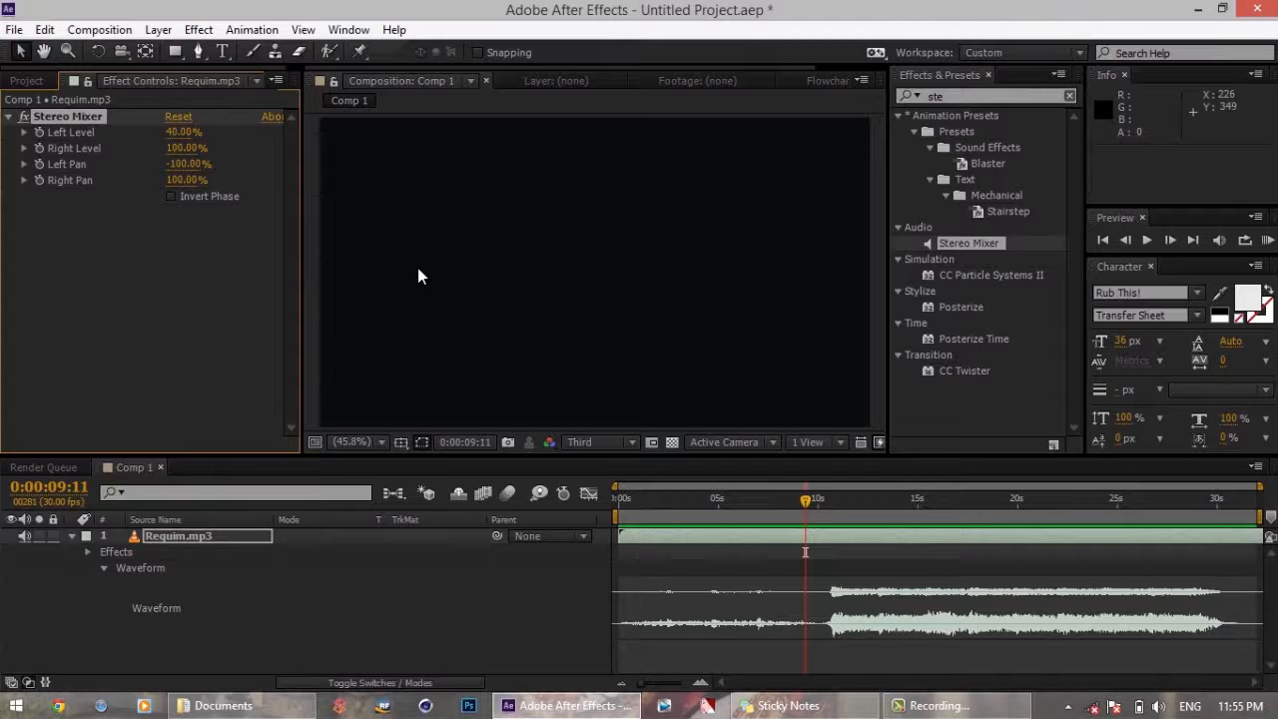
key("ctrl+z")
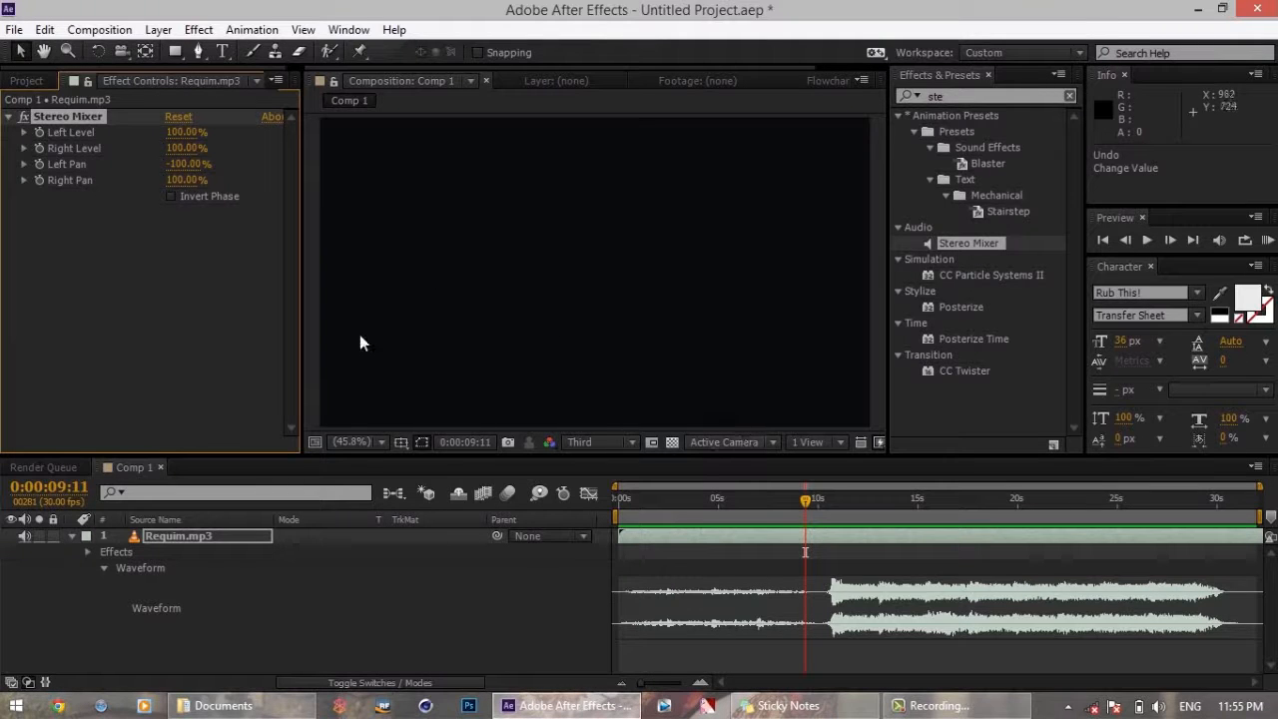
Set the Stereo Mixer's Left Level to 40% on the Requim.mp3 layer
left_click(180, 136)
type("4")
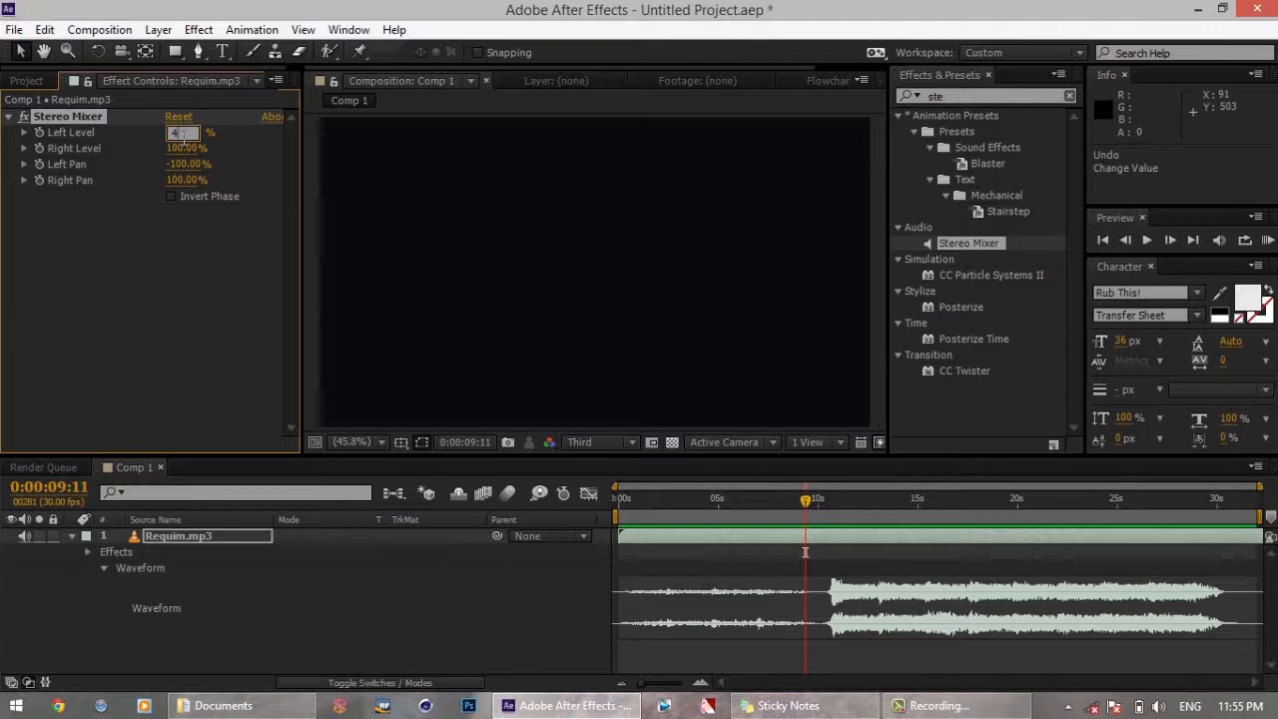
type("0")
key("Return")
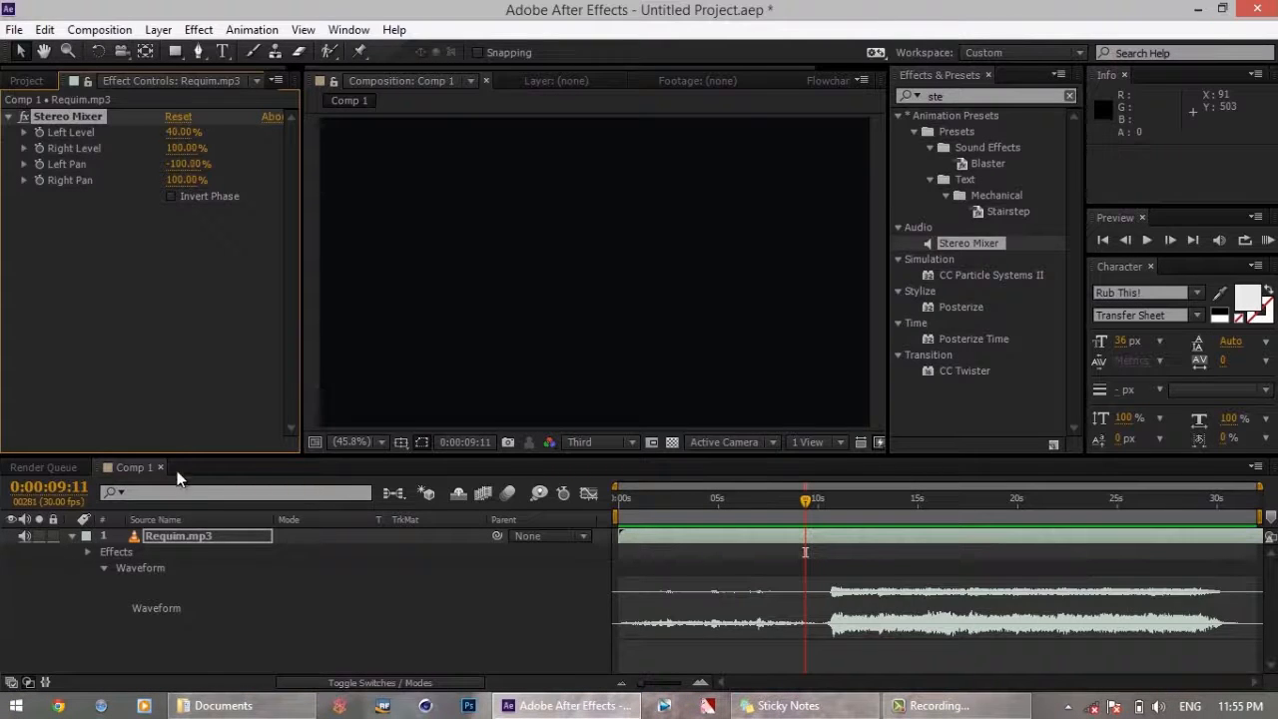
Play an audio preview of the Requim.mp3 layer from 0:00:09:11
left_click(193, 538)
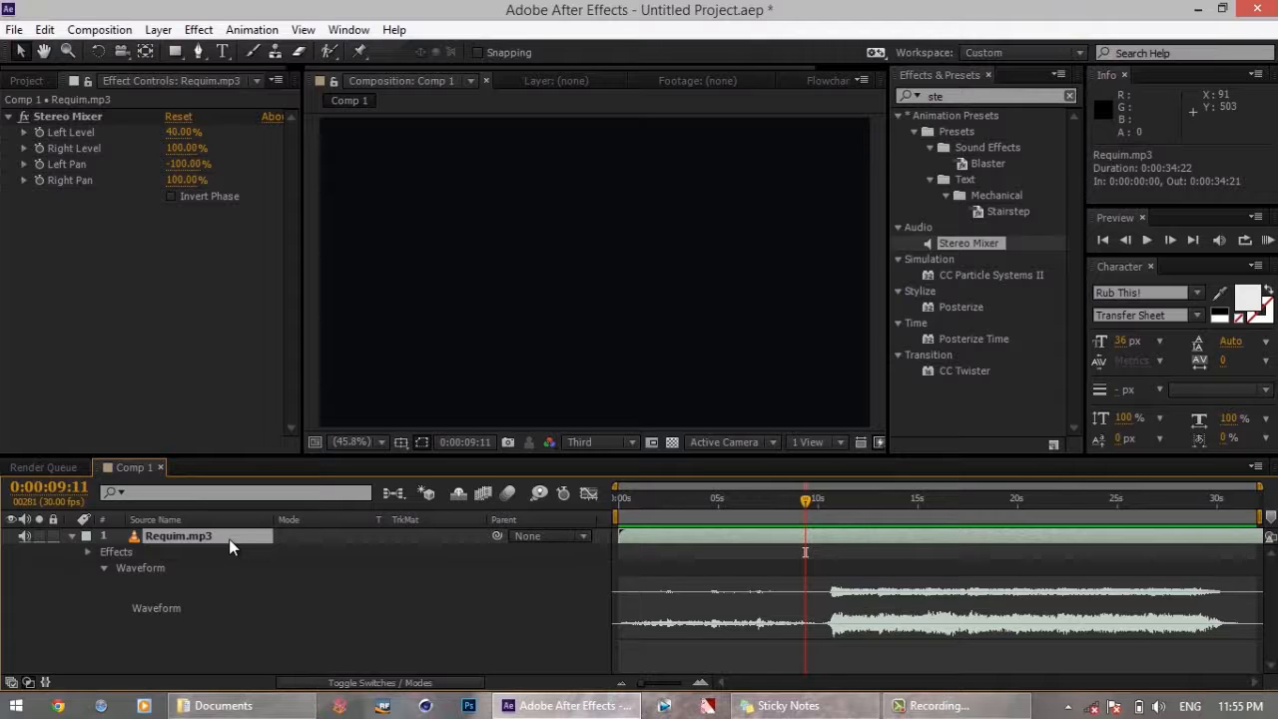
key("KP_Decimal")
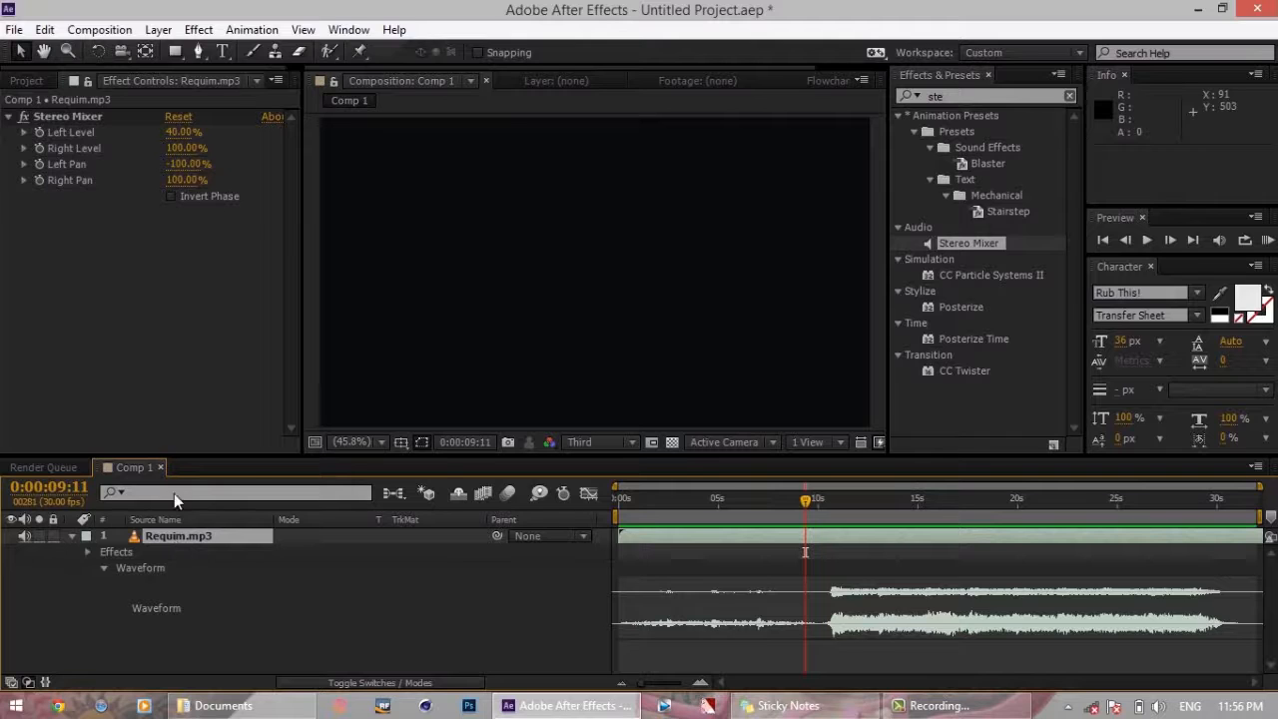
Enable keyframing for the Stereo Mixer's Left Level at 0:00:09:11 and reveal the layer's keyframed properties in the timeline
left_click(39, 132)
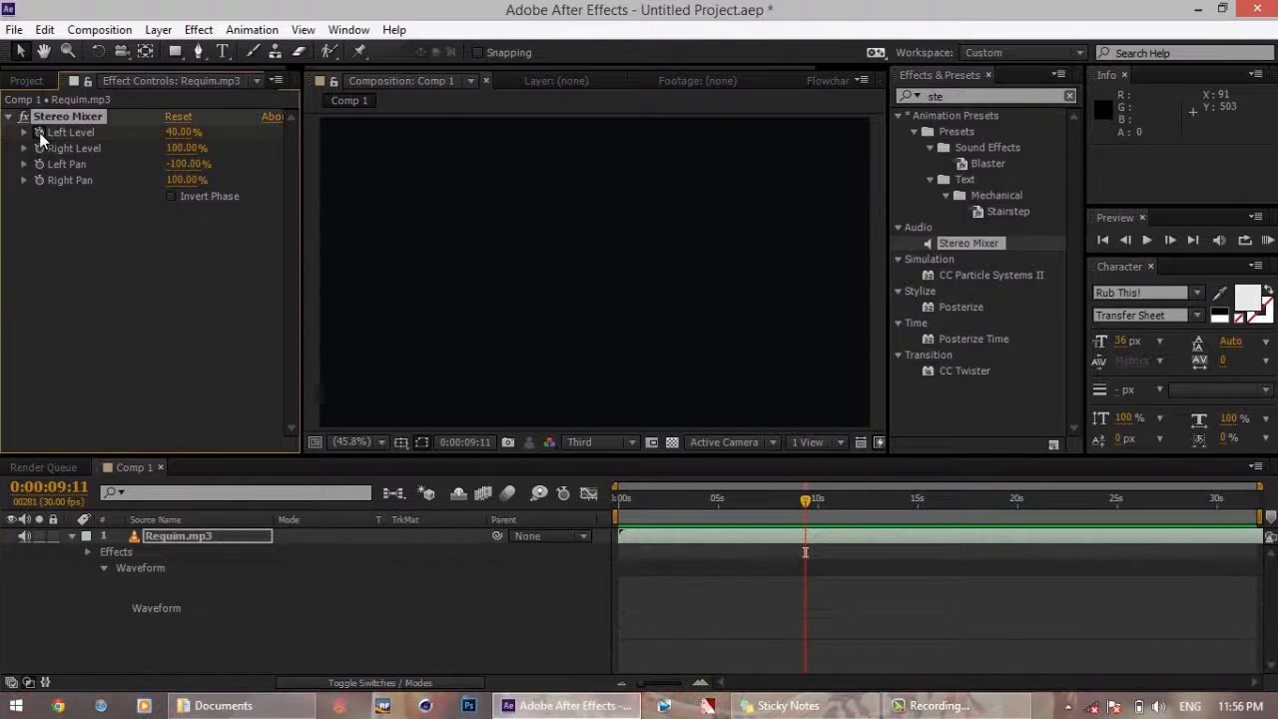
left_click(222, 536)
key("u")
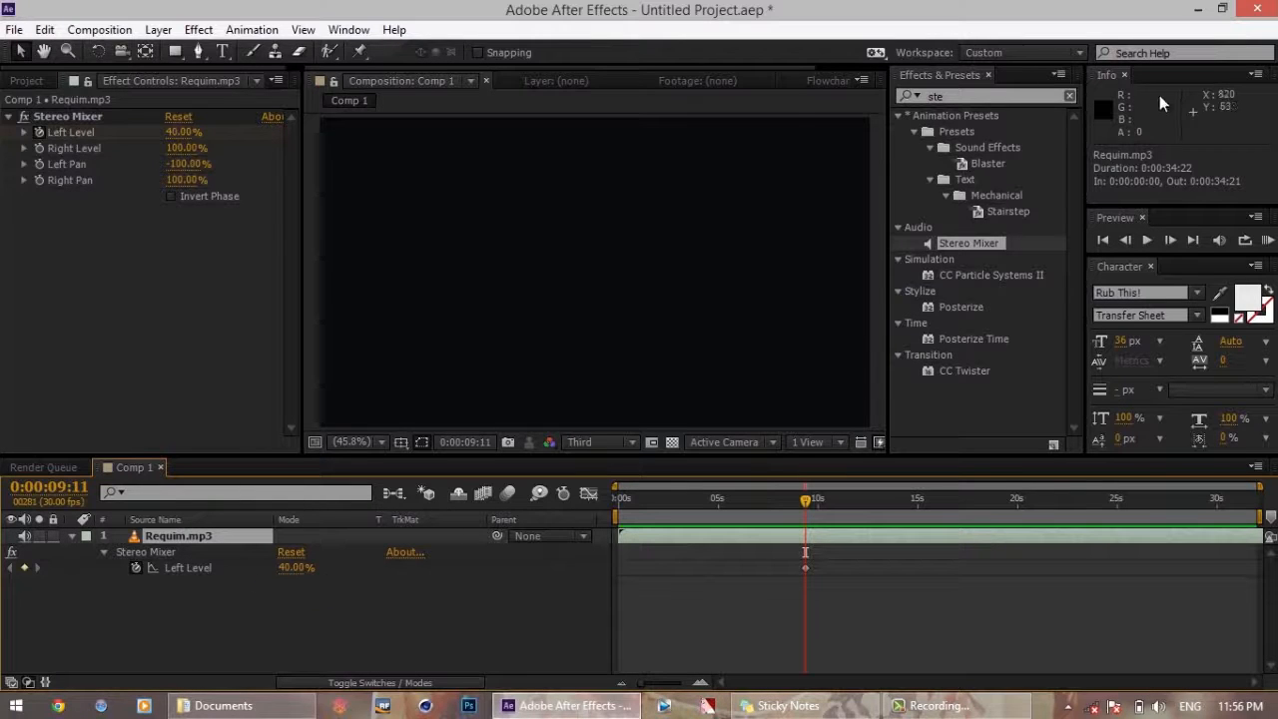
Advance one frame to 0:00:09:12 and set the Stereo Mixer's Left Level to 100% there
left_click(1170, 239)
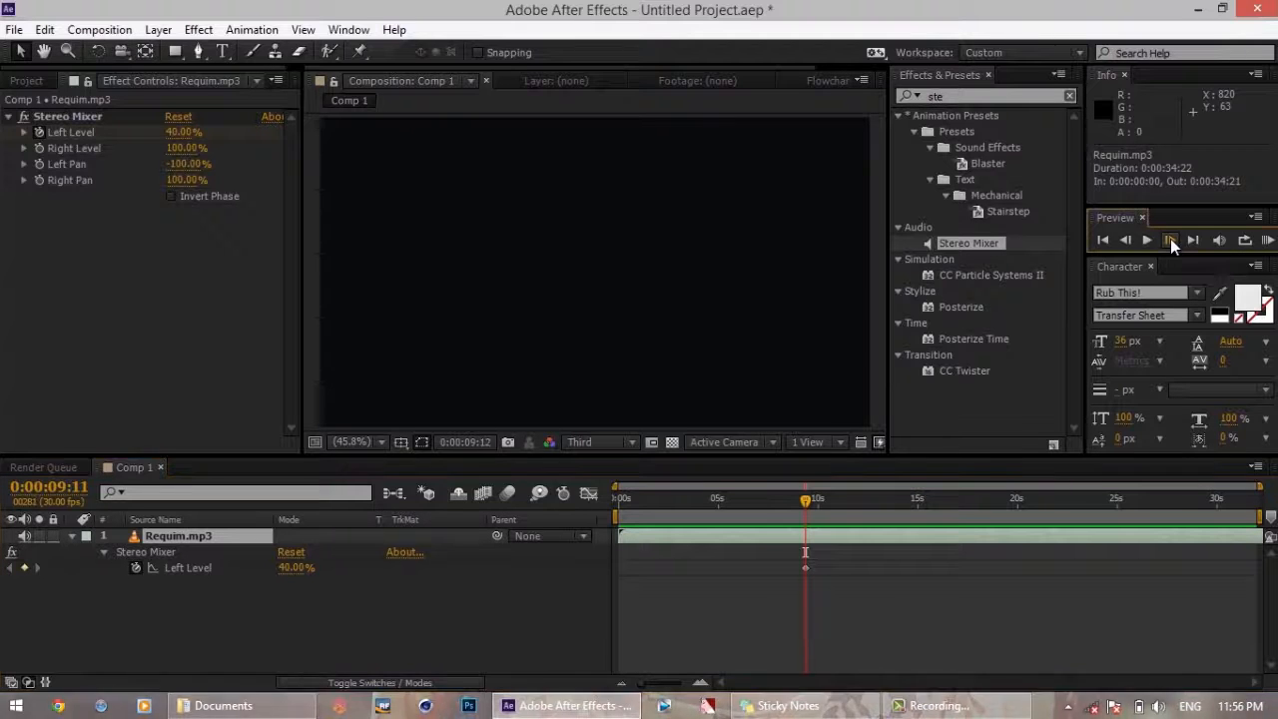
left_click(180, 132)
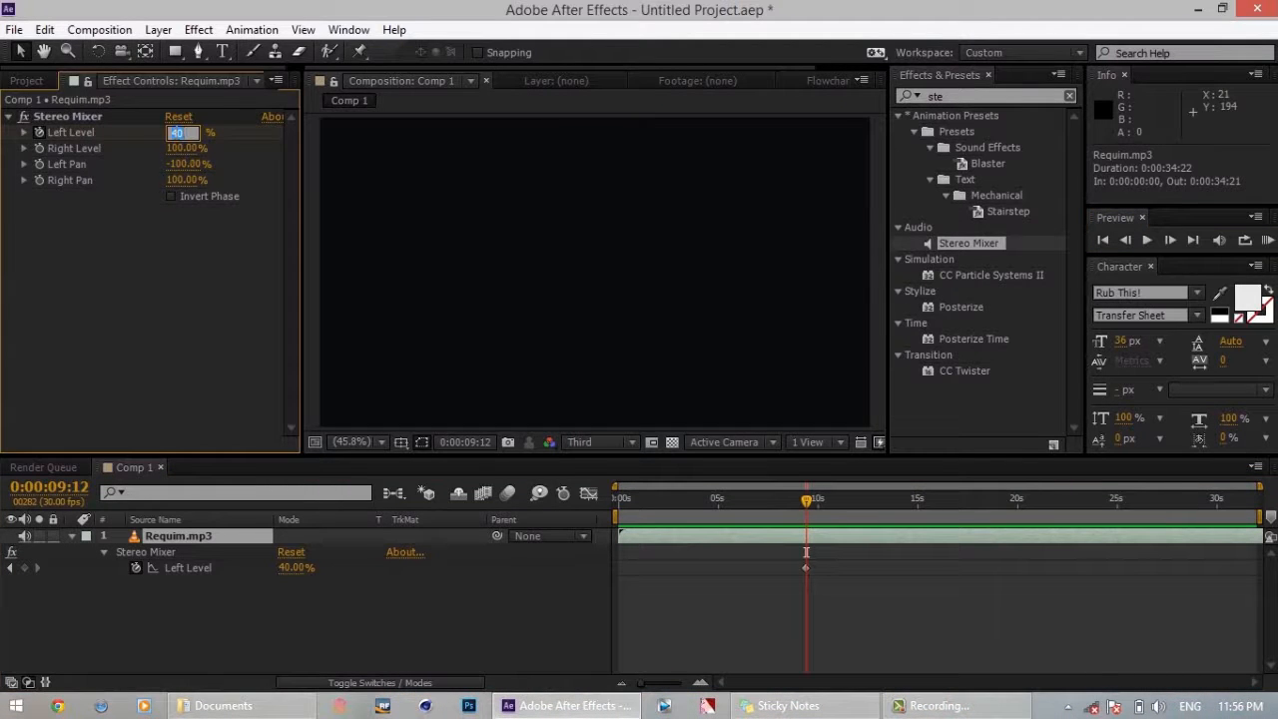
type("100")
key("Return")
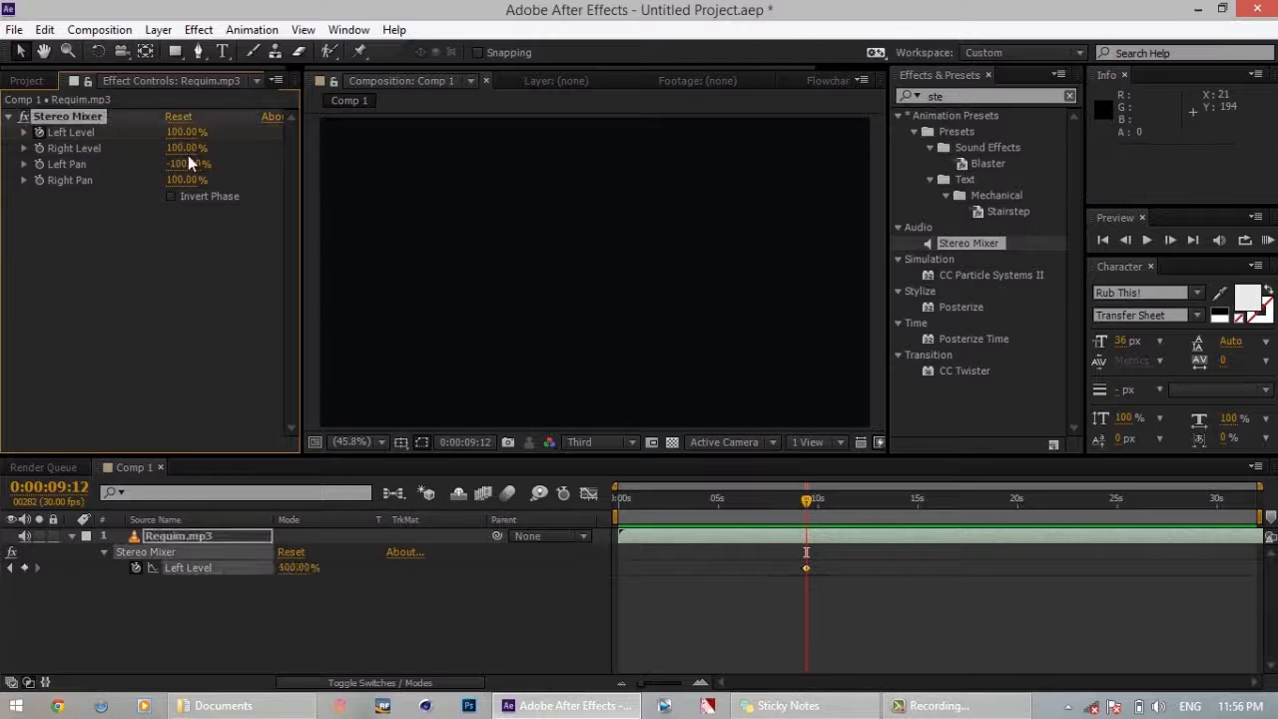
Set the Stereo Mixer's Right Level to 40%
left_click(183, 148)
type("40")
key("Return")
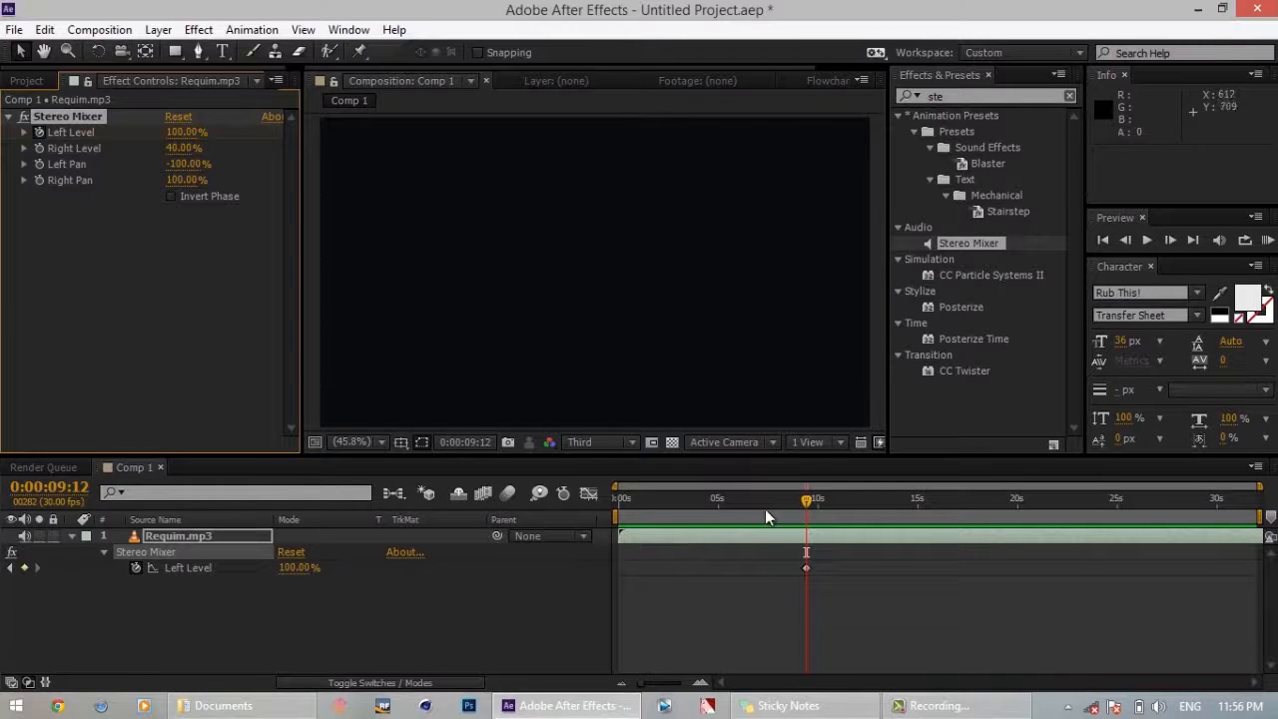
Play an audio preview from 0:00:08:28, shortly before the Left Level keyframes, and stop it
left_click(797, 506)
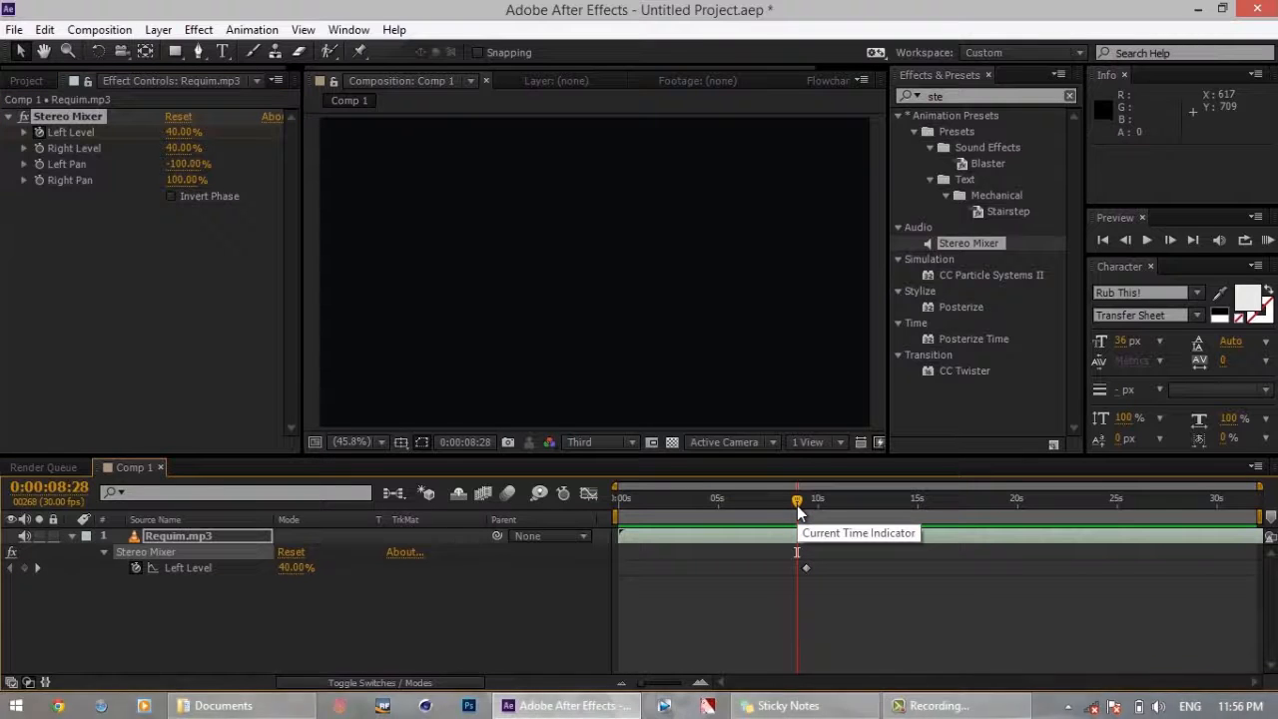
key("KP_Decimal")
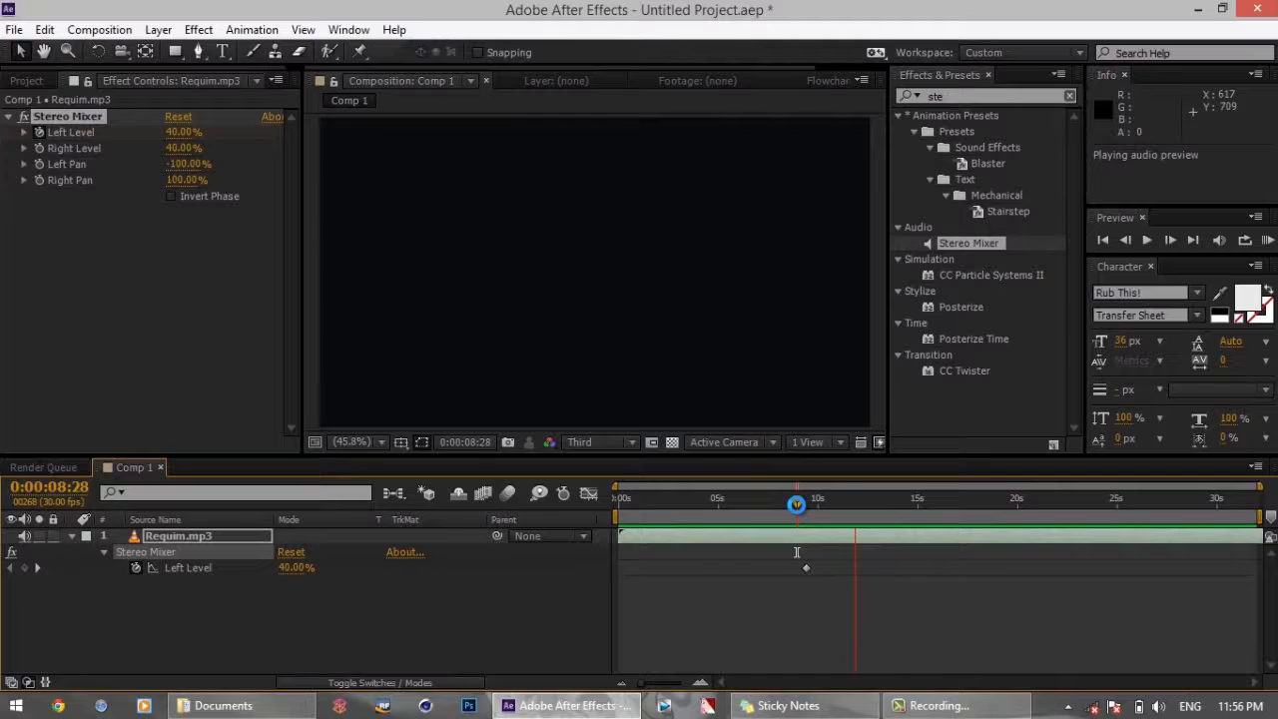
key("KP_Decimal")
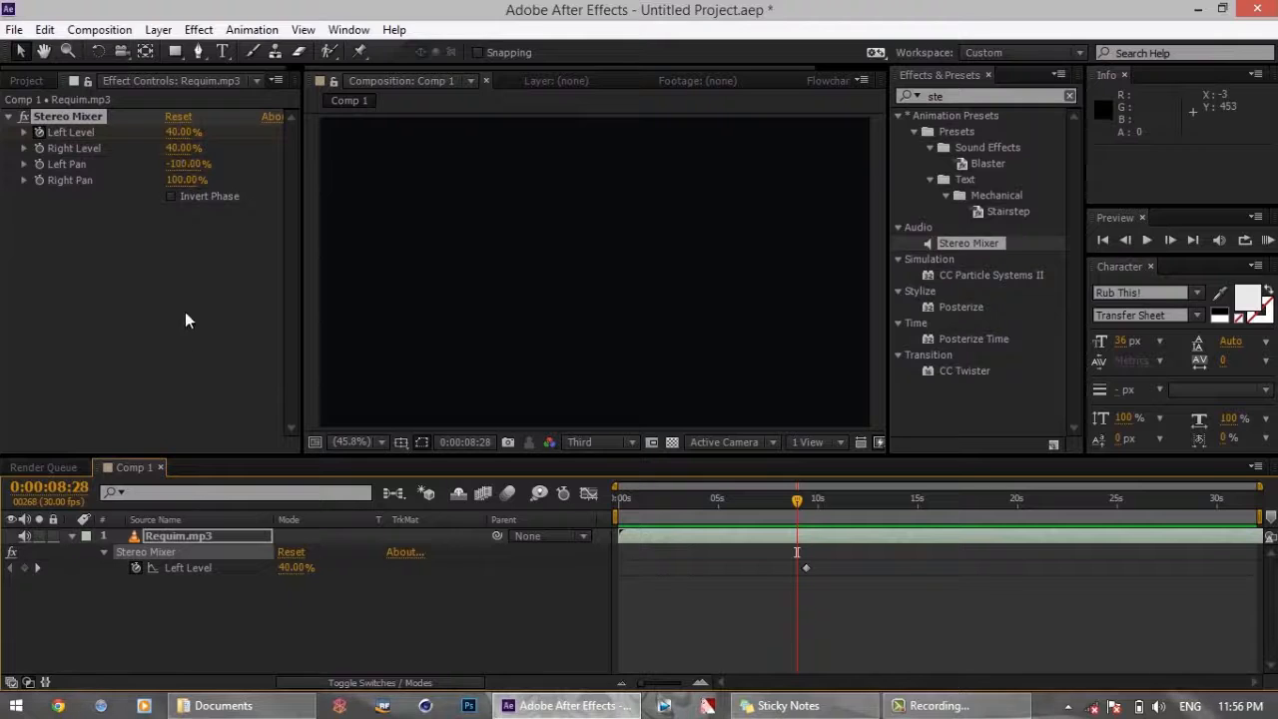
Return to the first Left Level keyframe at 0:00:09:11 and set the Stereo Mixer's Right Level to 100%
left_click(37, 568)
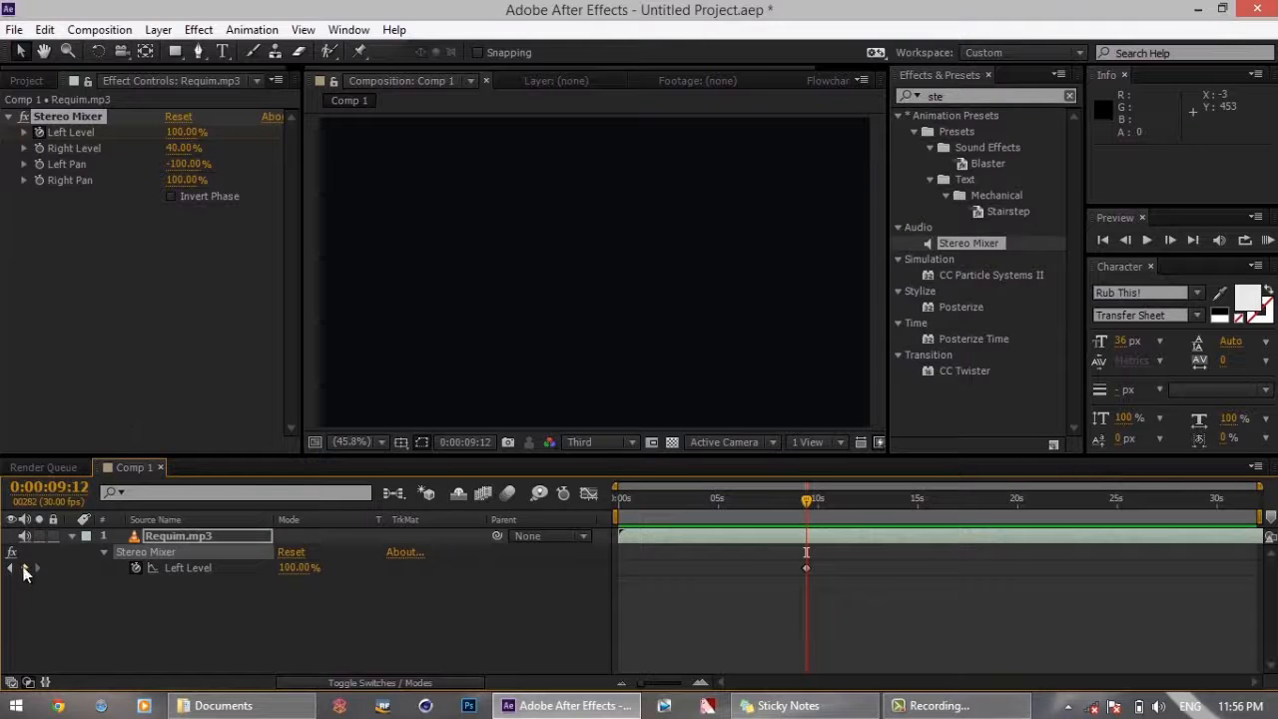
left_click(13, 569)
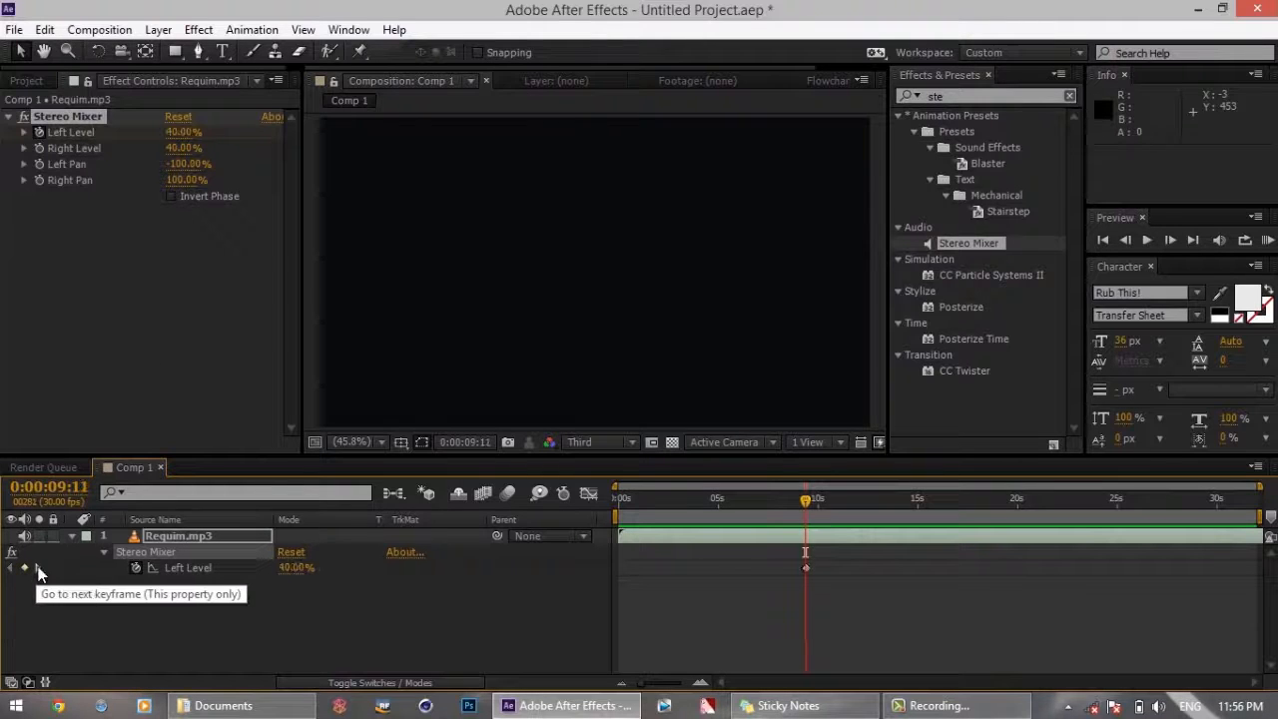
left_click(801, 505)
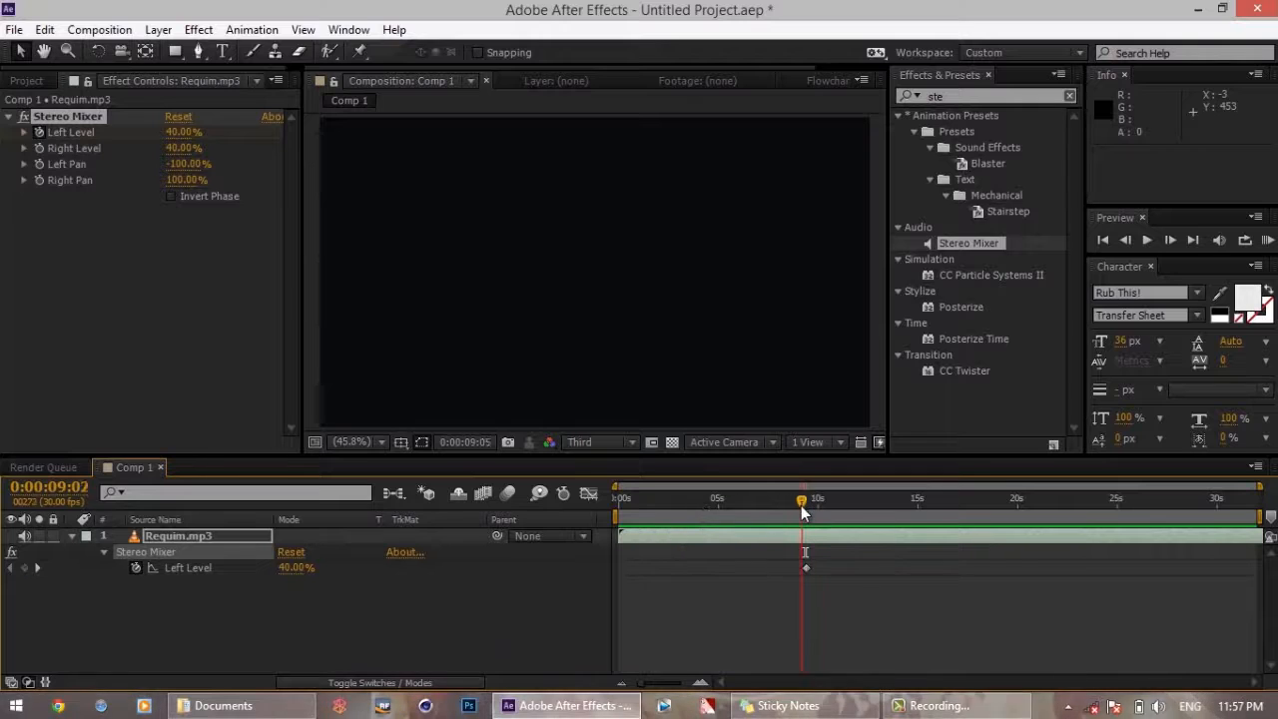
left_click(36, 568)
left_click(184, 147)
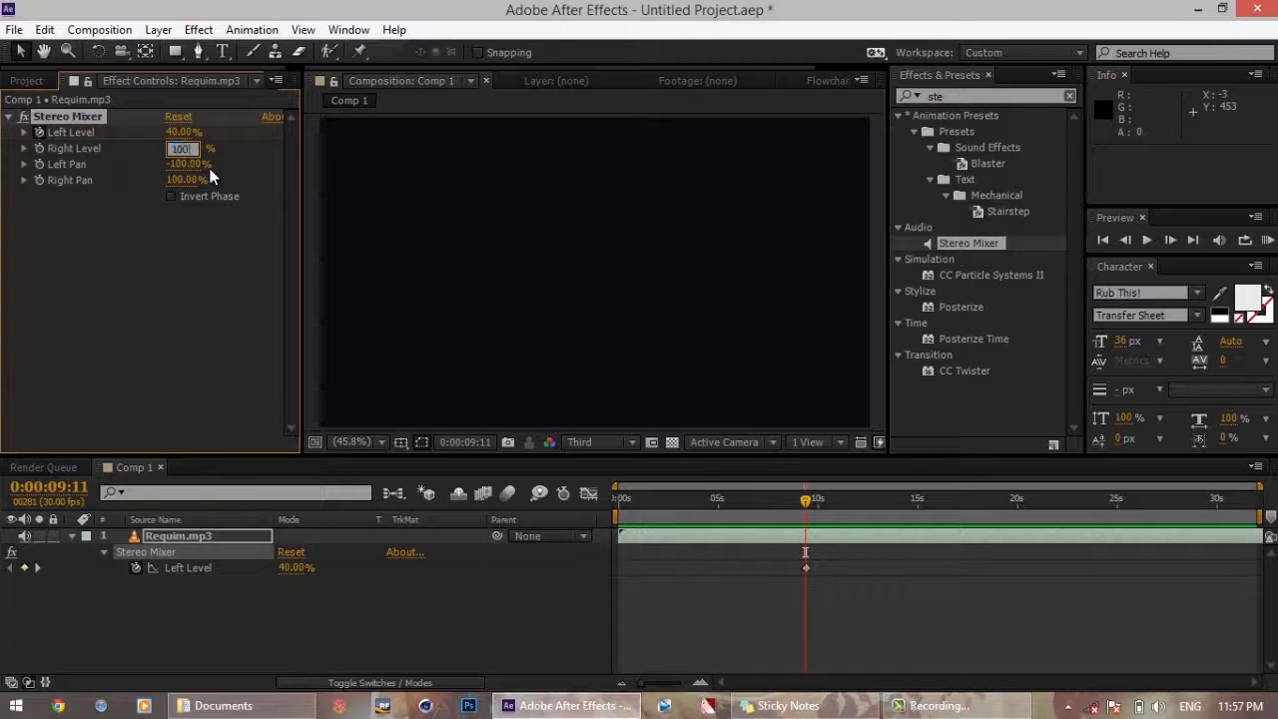
key("Return")
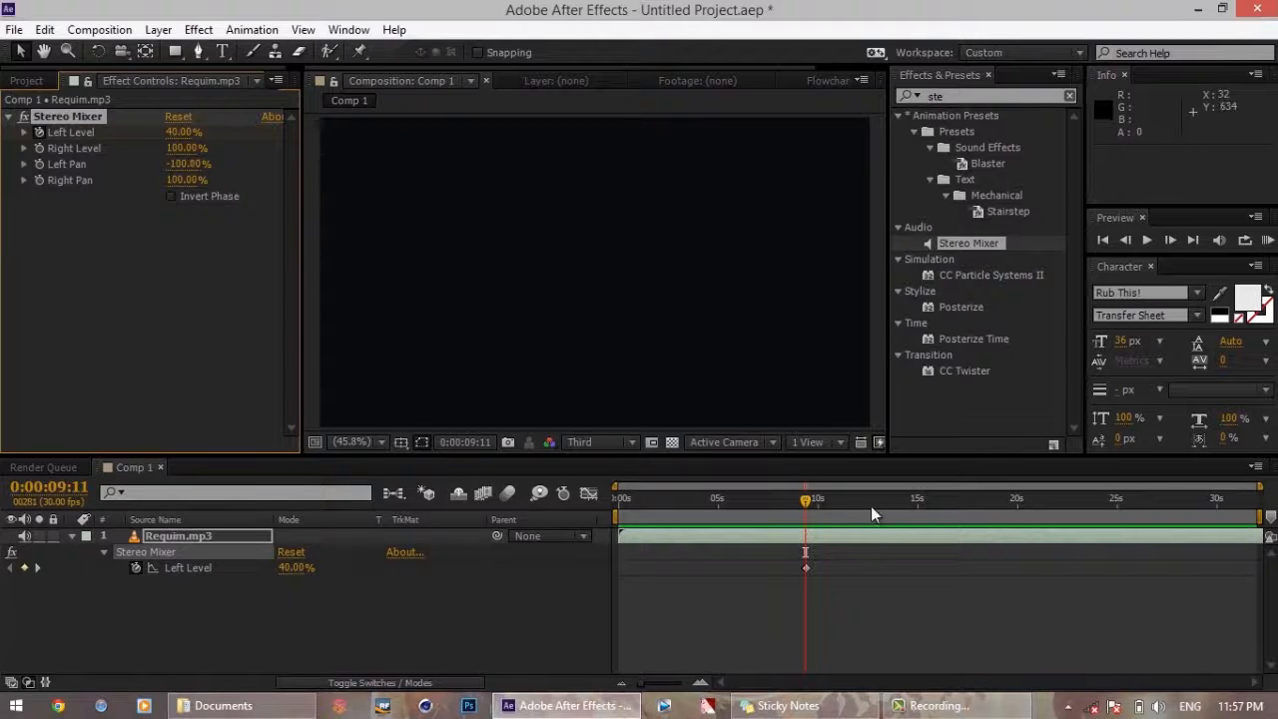
Play an audio preview from 0:00:07:26 and stop it
left_click(775, 499)
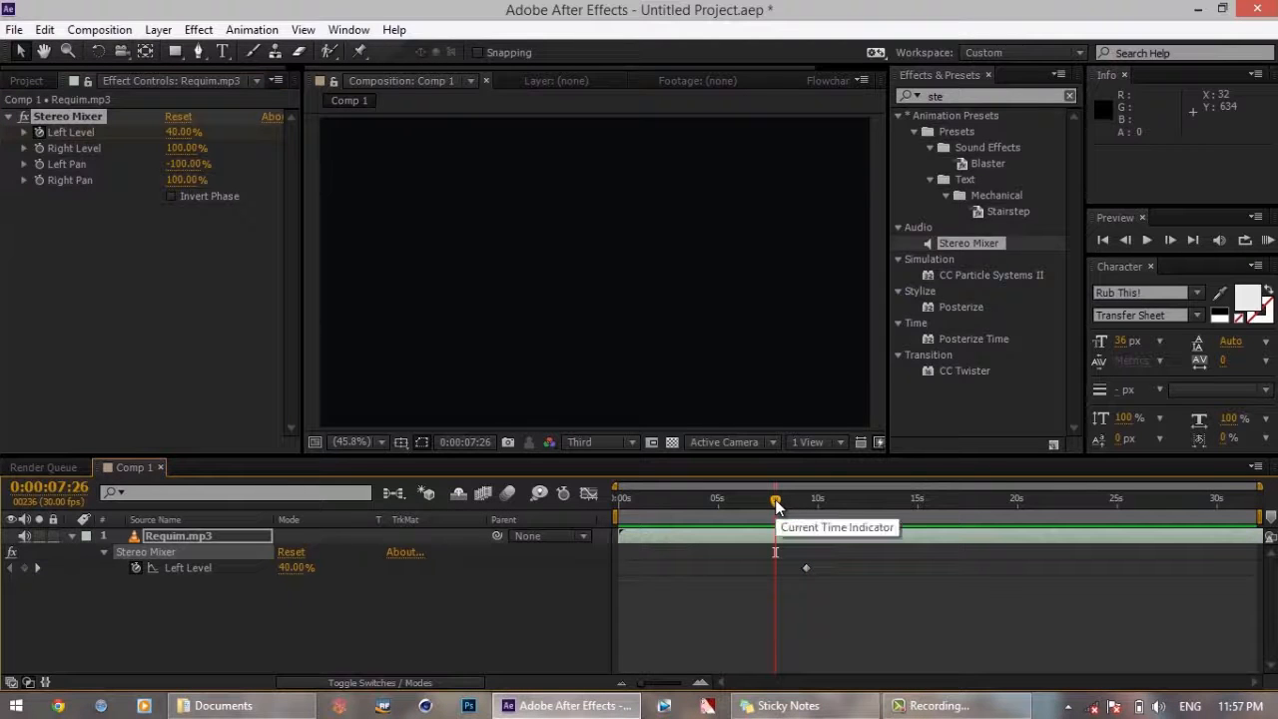
key("KP_Decimal")
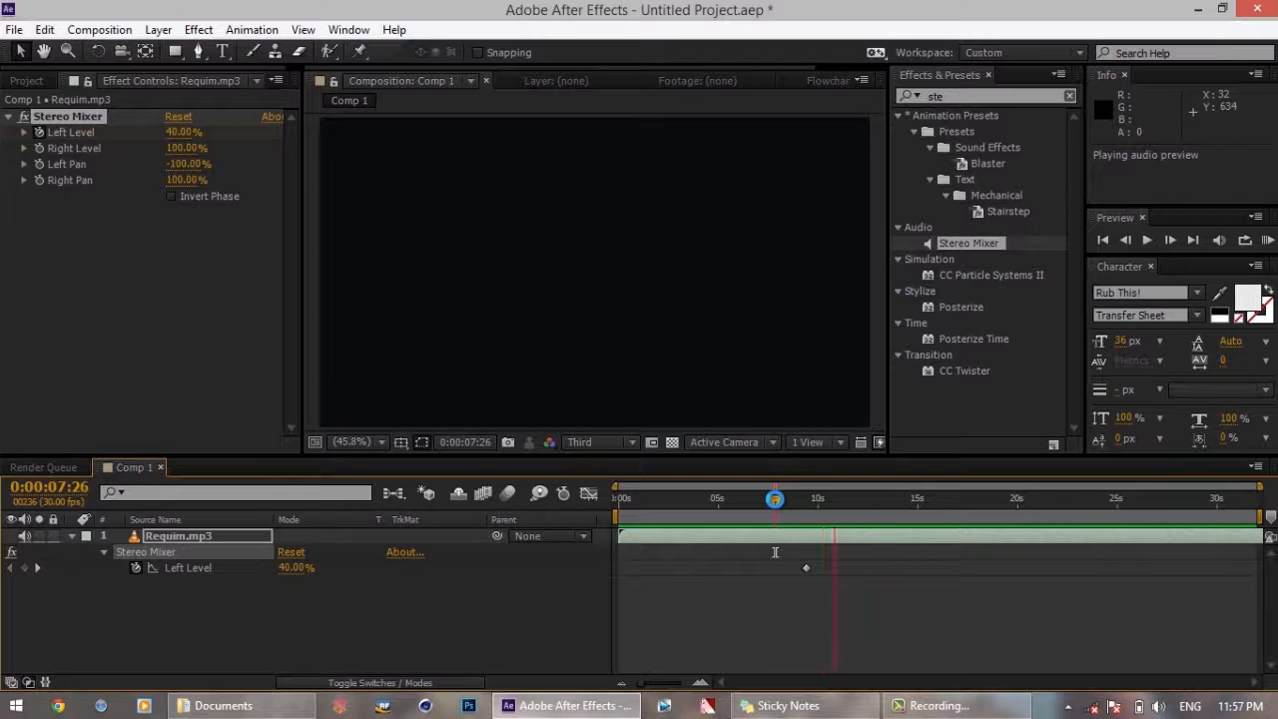
left_click(746, 445)
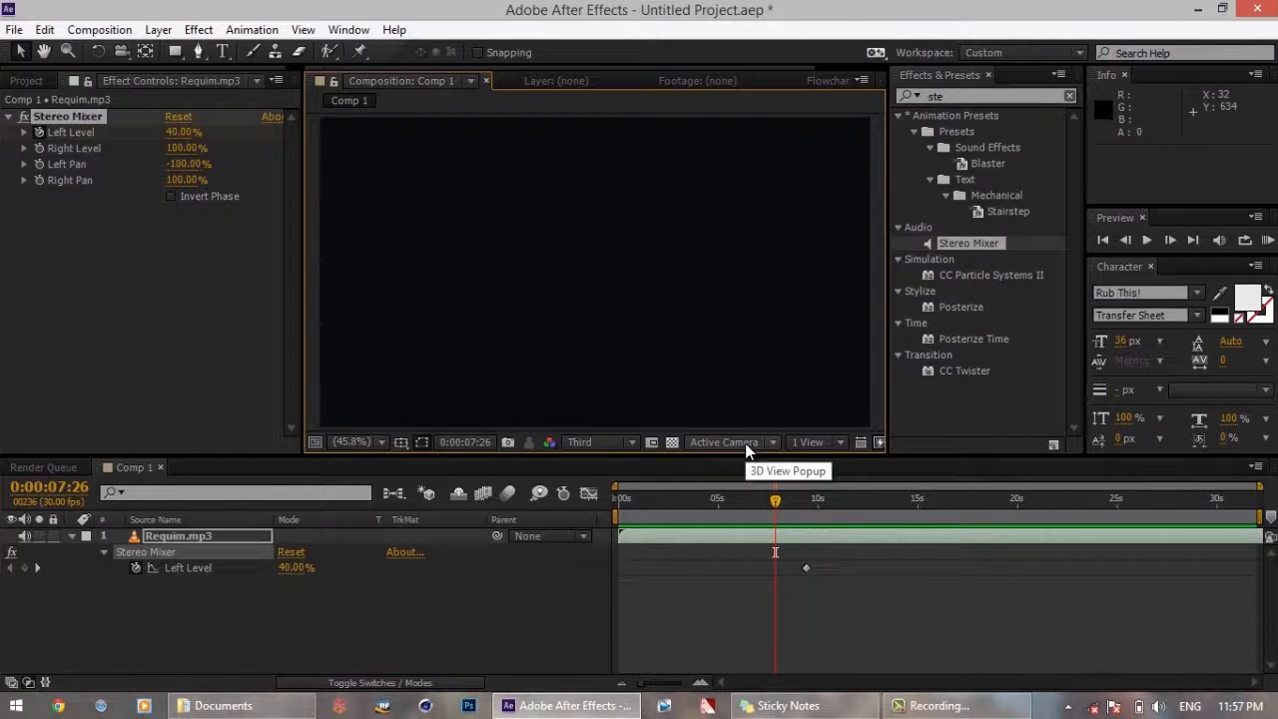
Move the second Left Level keyframe, the 100% one, to 0:00:15:21 and scrub across the transition
left_click(808, 568)
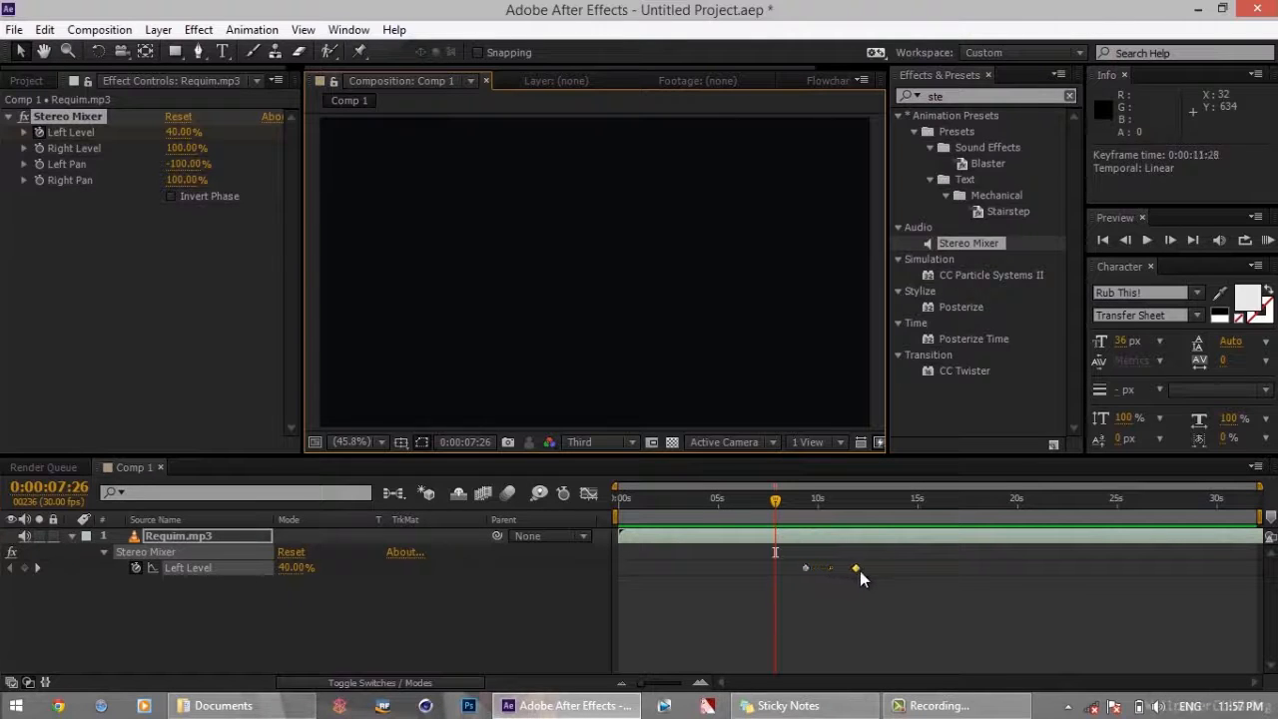
left_click_drag(931, 573, 934, 573)
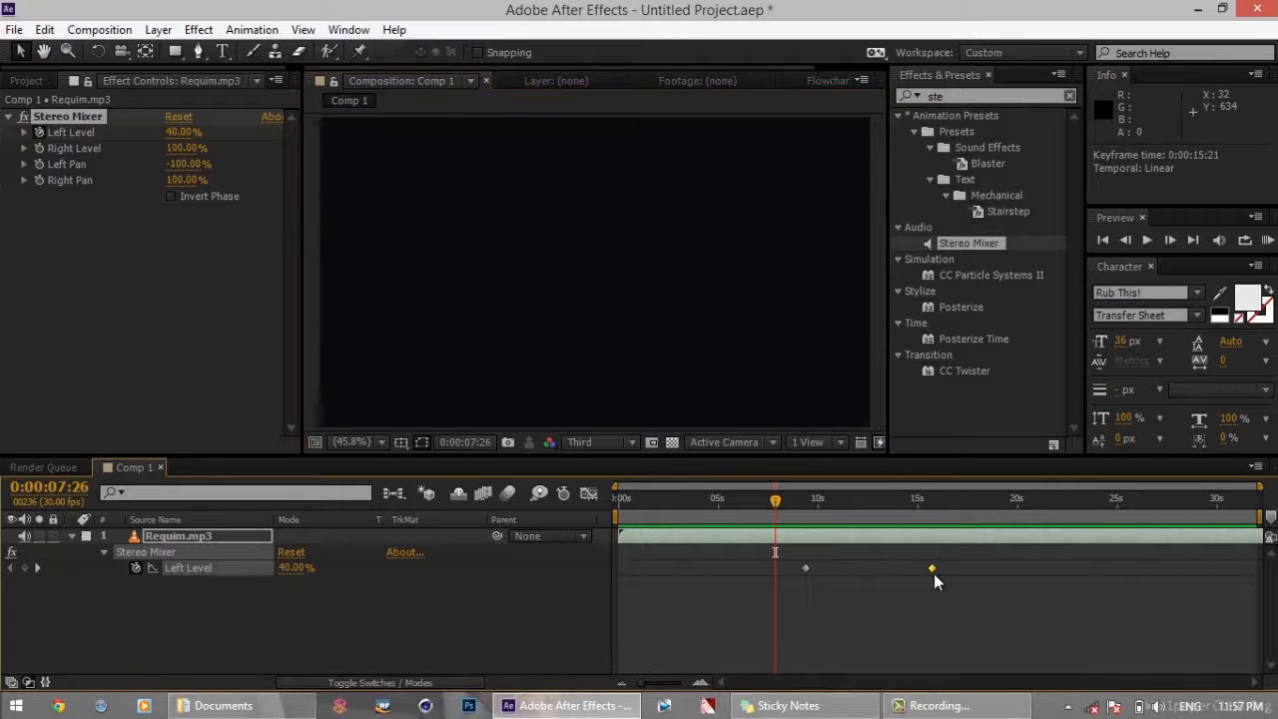
mouse_move(934, 573)
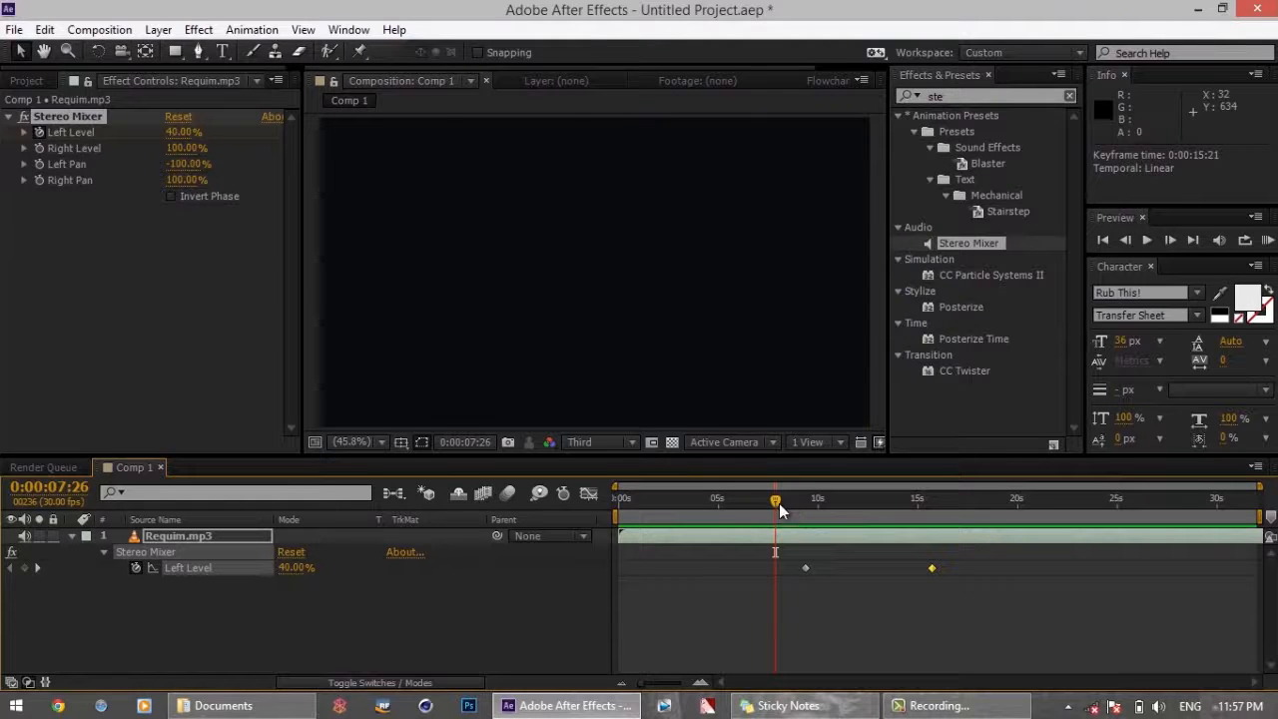
left_click_drag(780, 503, 952, 509)
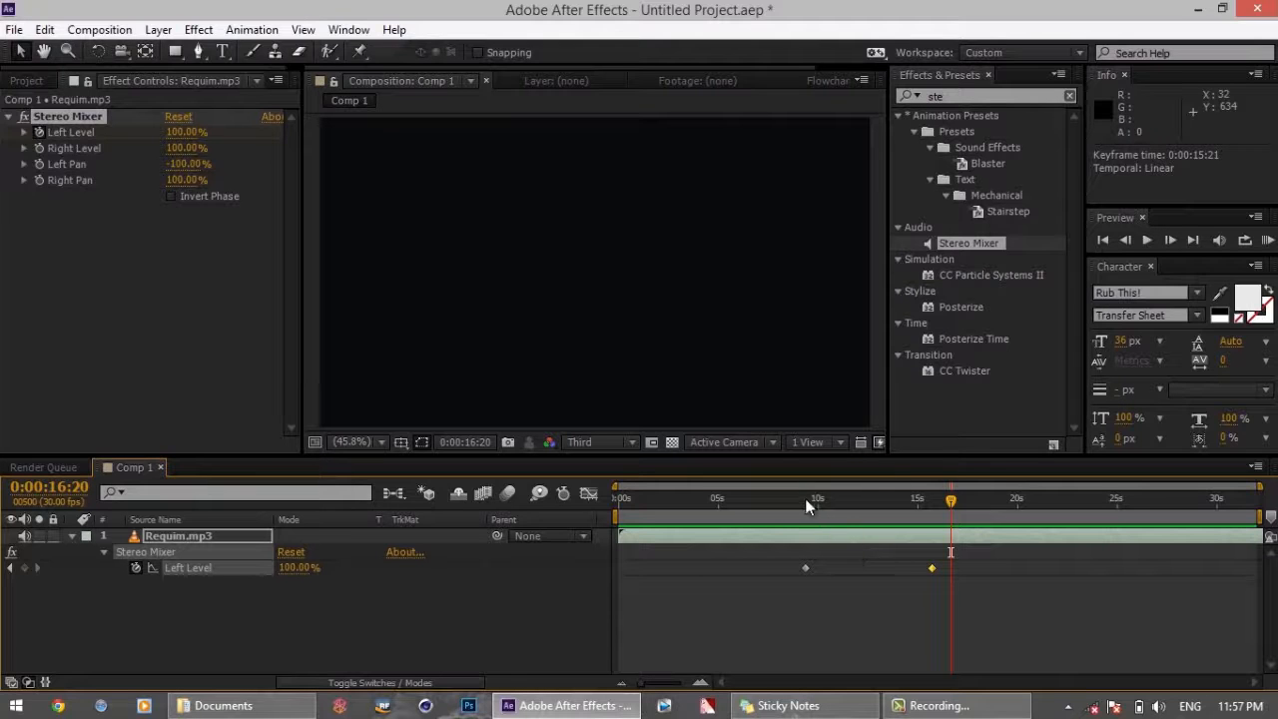
Enable keyframing for the Right Level at 0:00:09:11 and show both level properties' keyframes in the timeline
left_click_drag(808, 506, 807, 504)
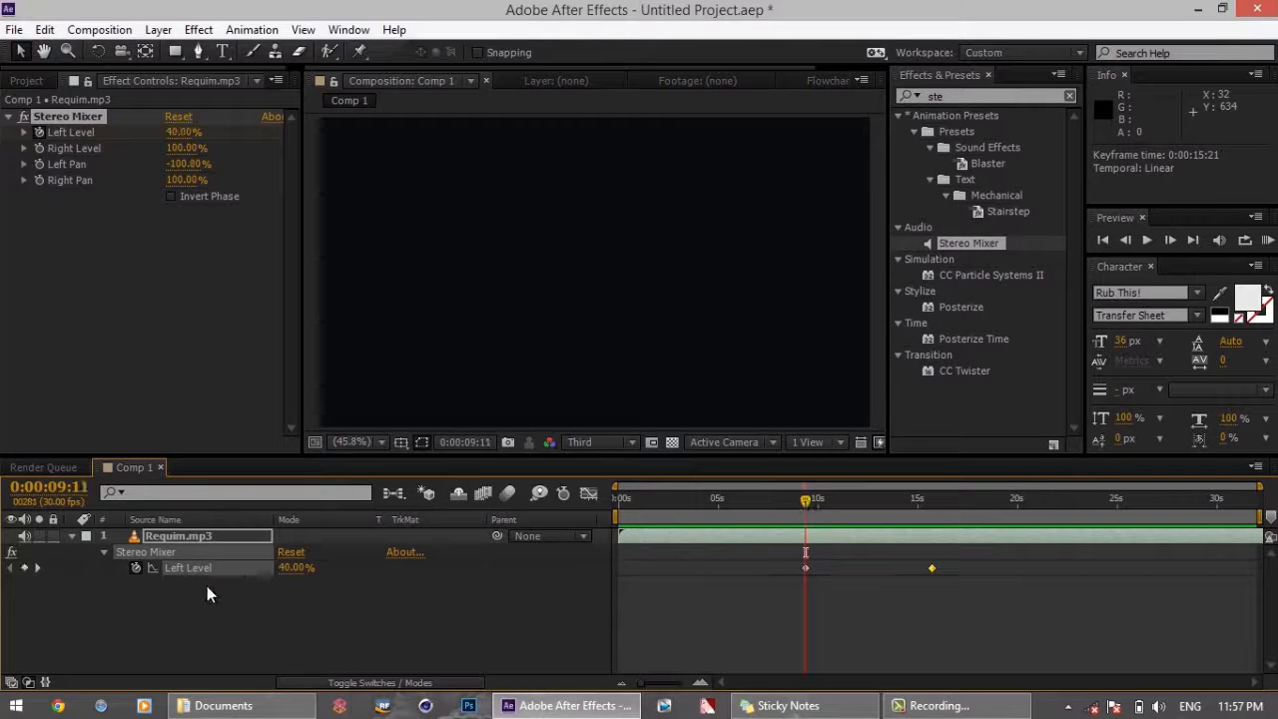
left_click(44, 154)
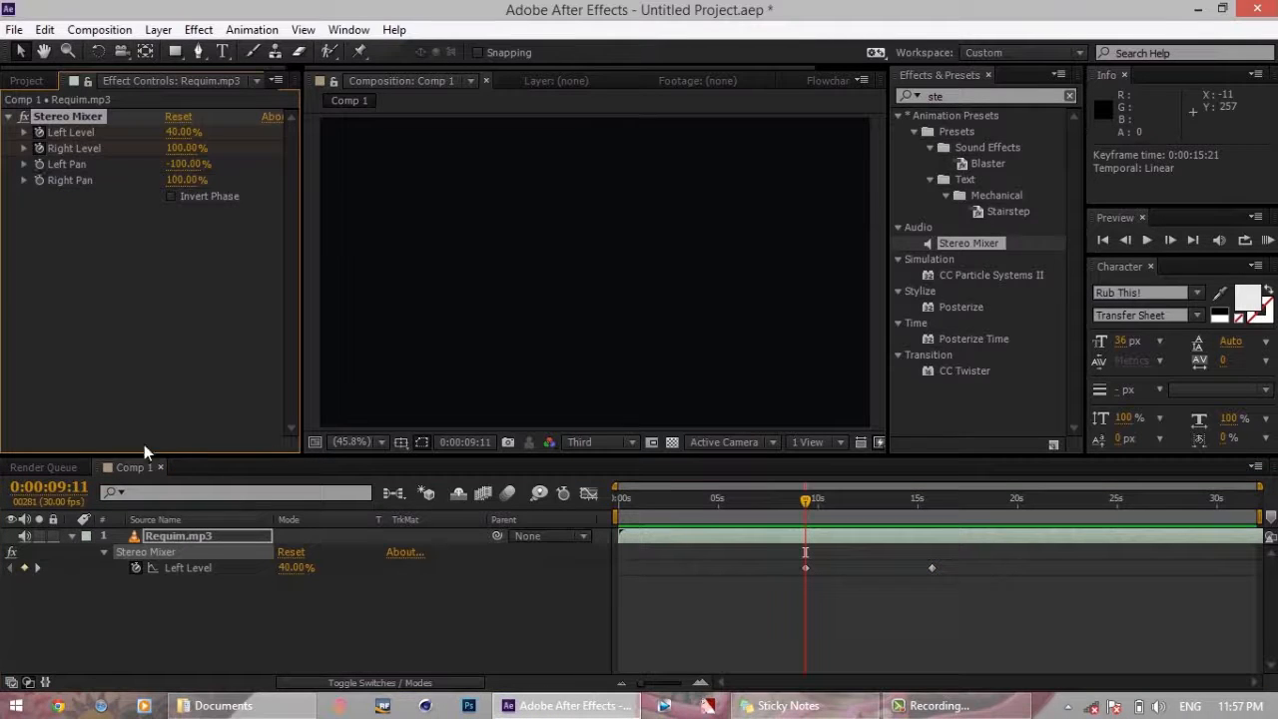
left_click(194, 537)
key("u")
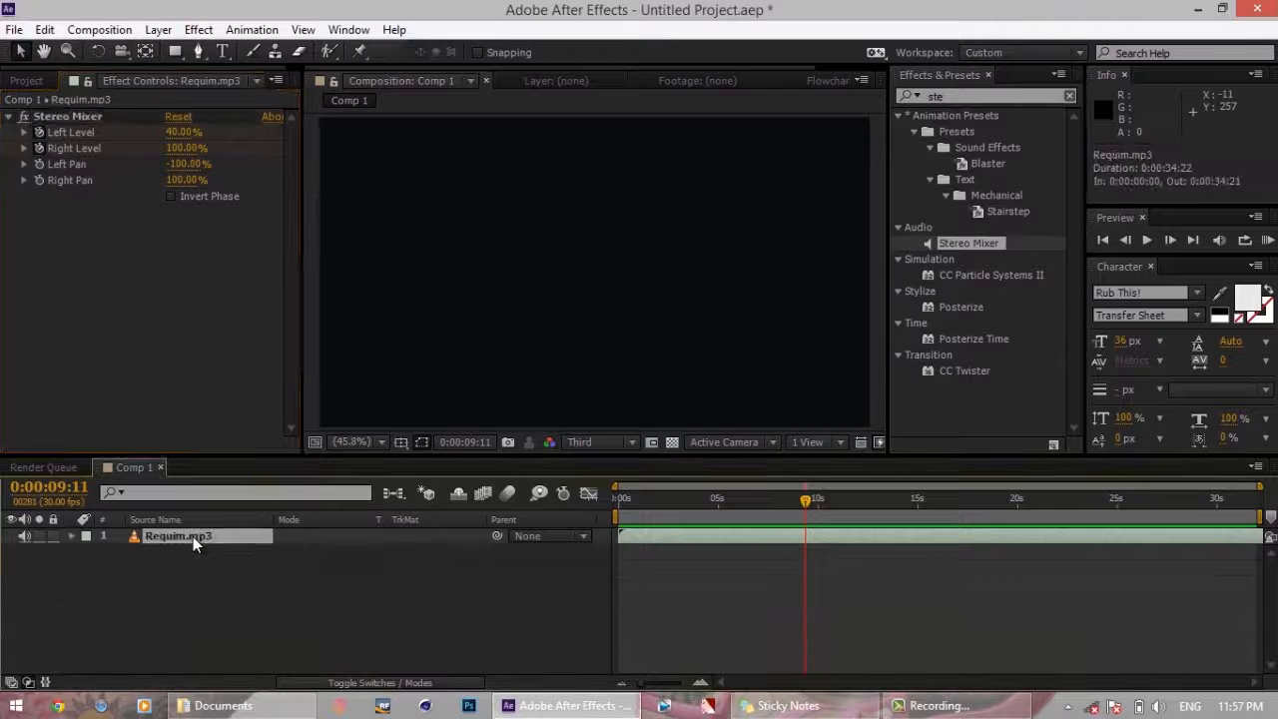
key("u")
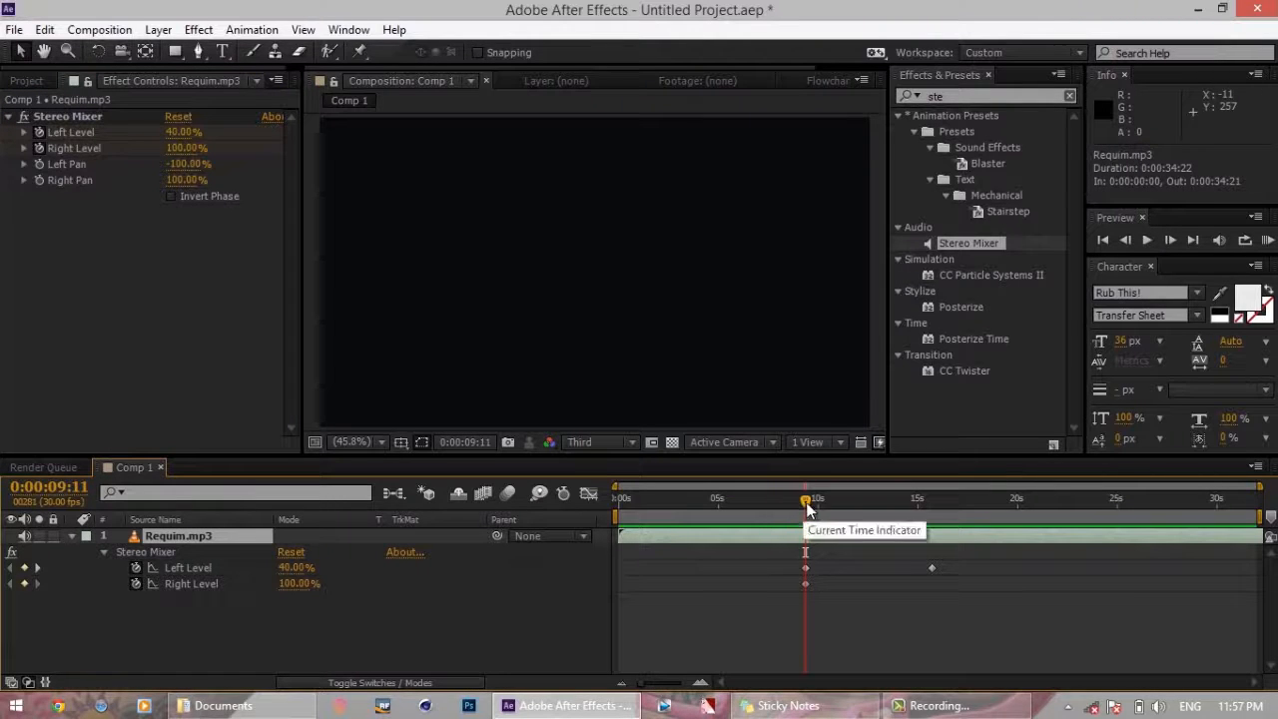
Set the Right Level to 40% at 0:00:15:22, near the second Left Level keyframe
left_click_drag(803, 501, 933, 520)
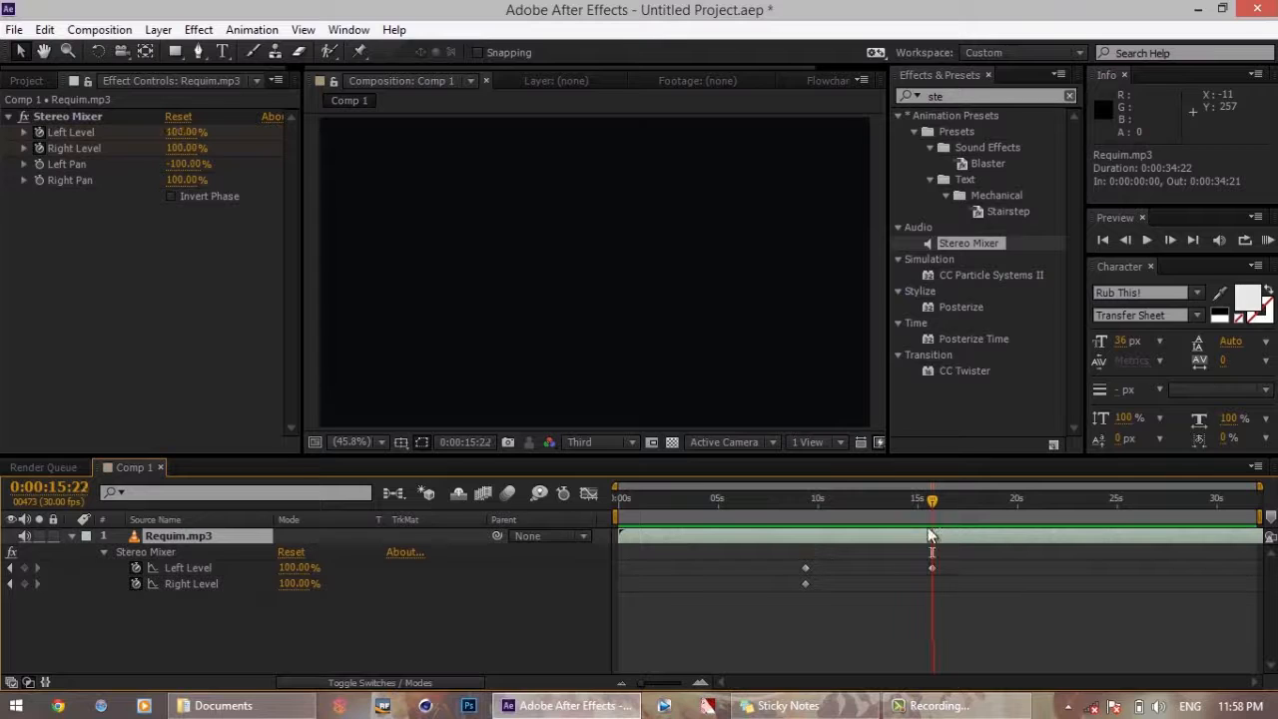
left_click(302, 581)
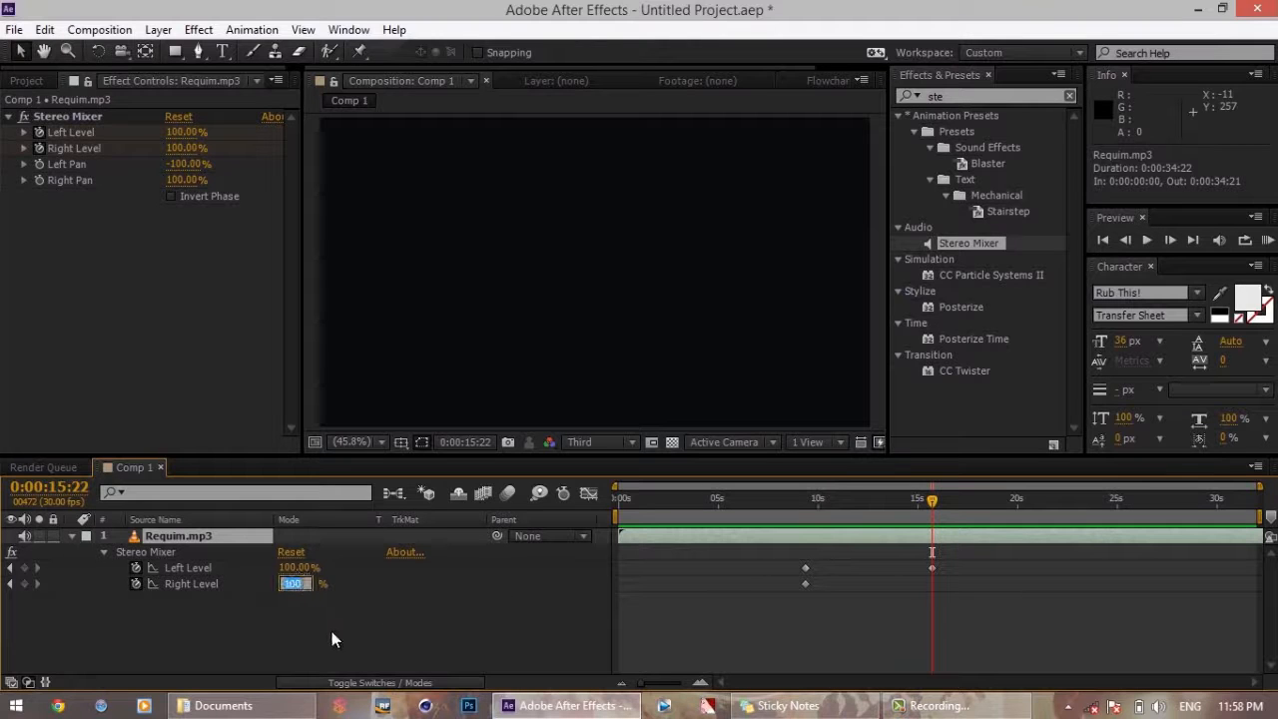
type("40")
key("Return")
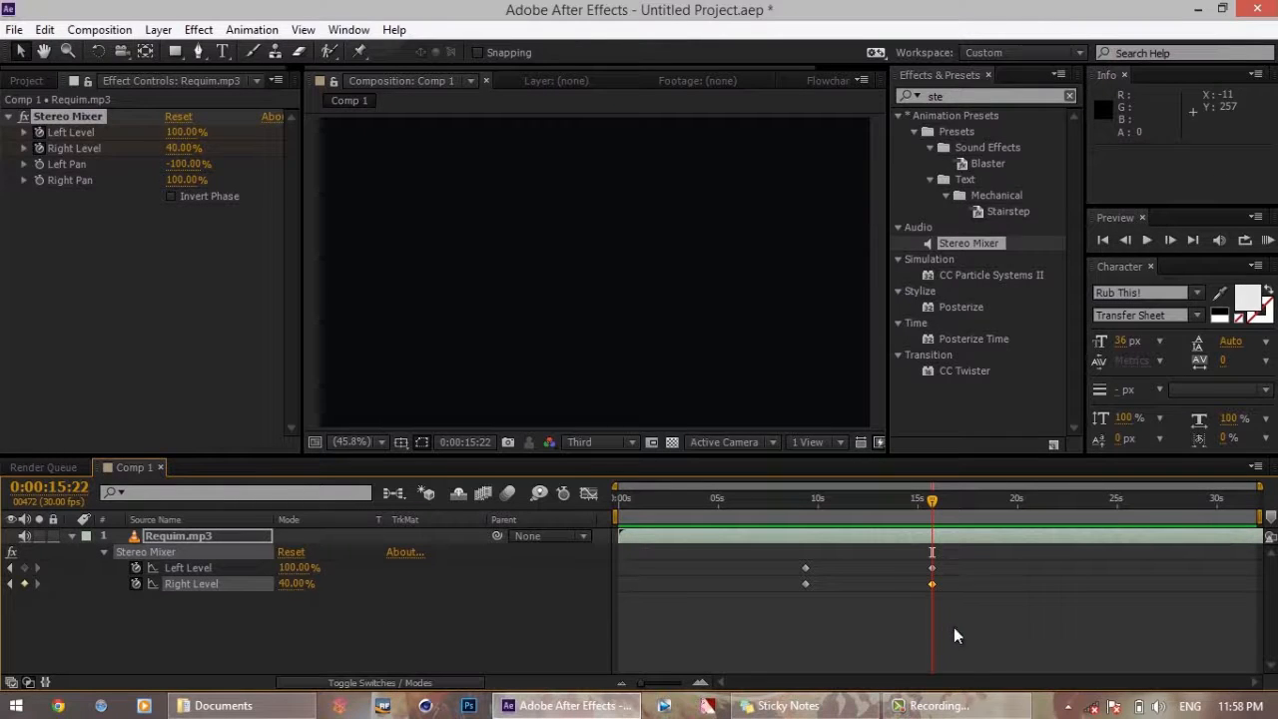
Apply Easy Ease to all four Left Level and Right Level keyframes, clear the selection and scrub the transition
left_click_drag(960, 618, 759, 571)
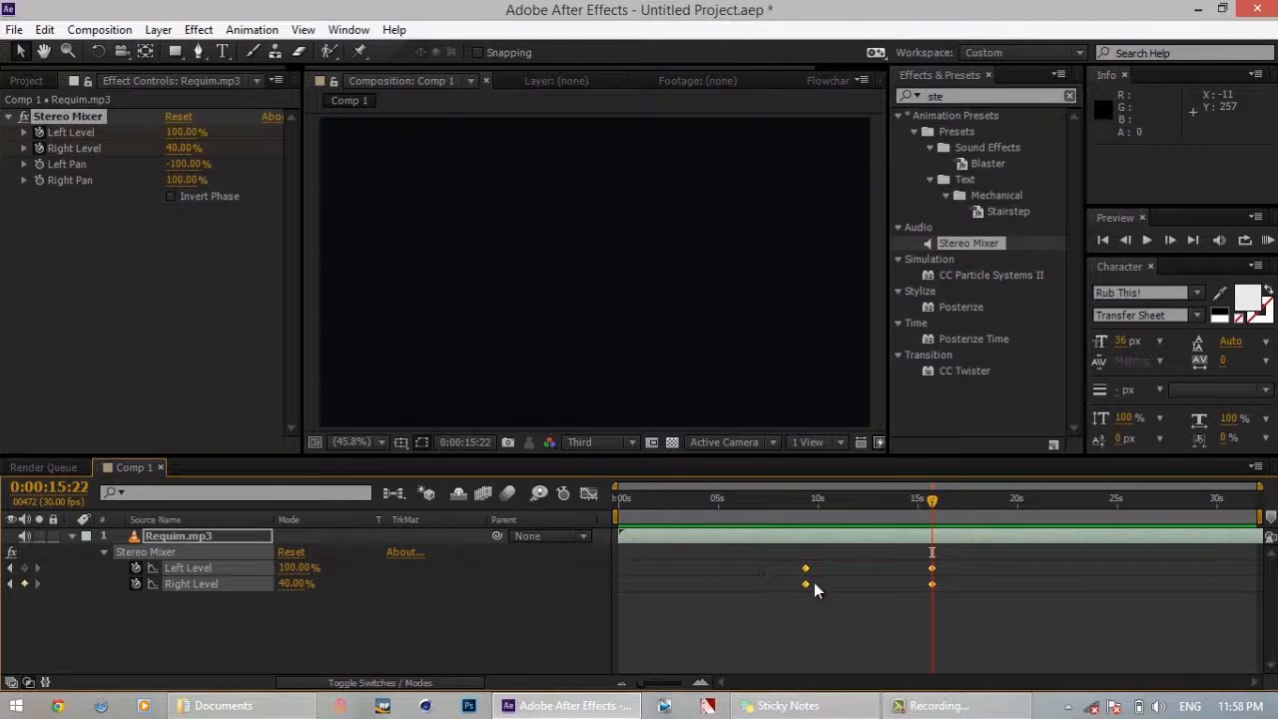
right_click(806, 583)
mouse_move(835, 577)
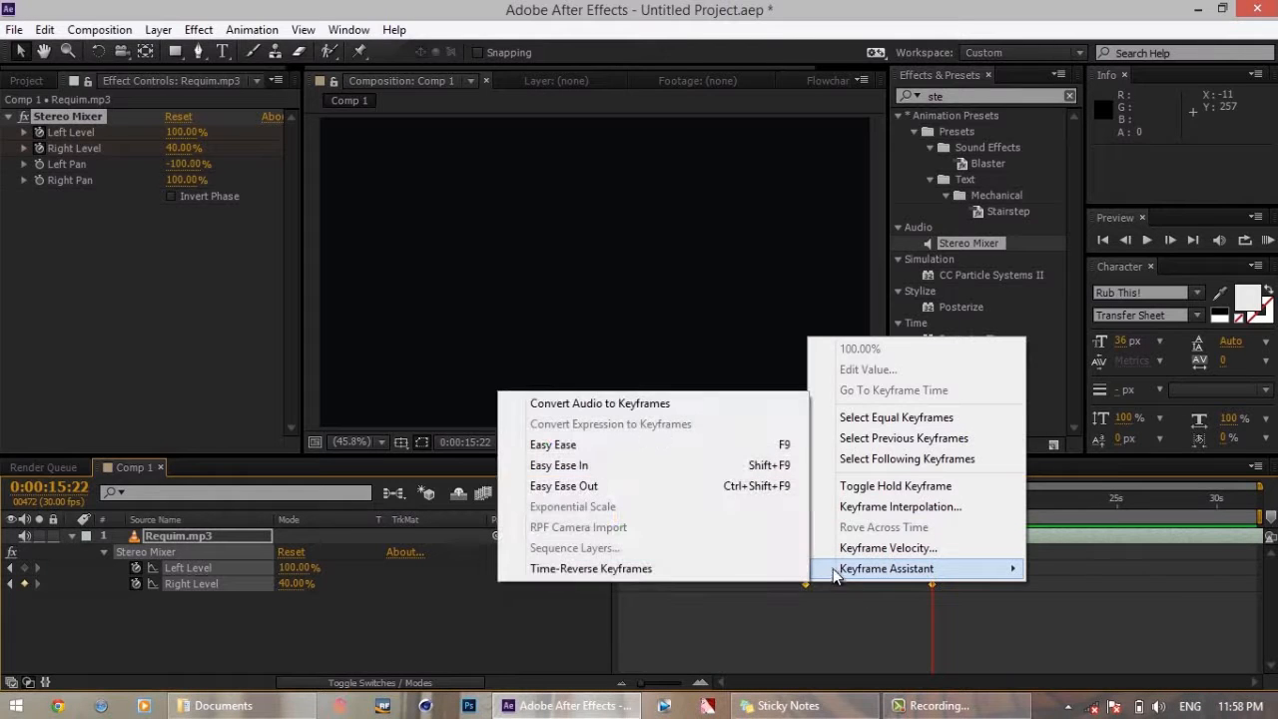
left_click(718, 445)
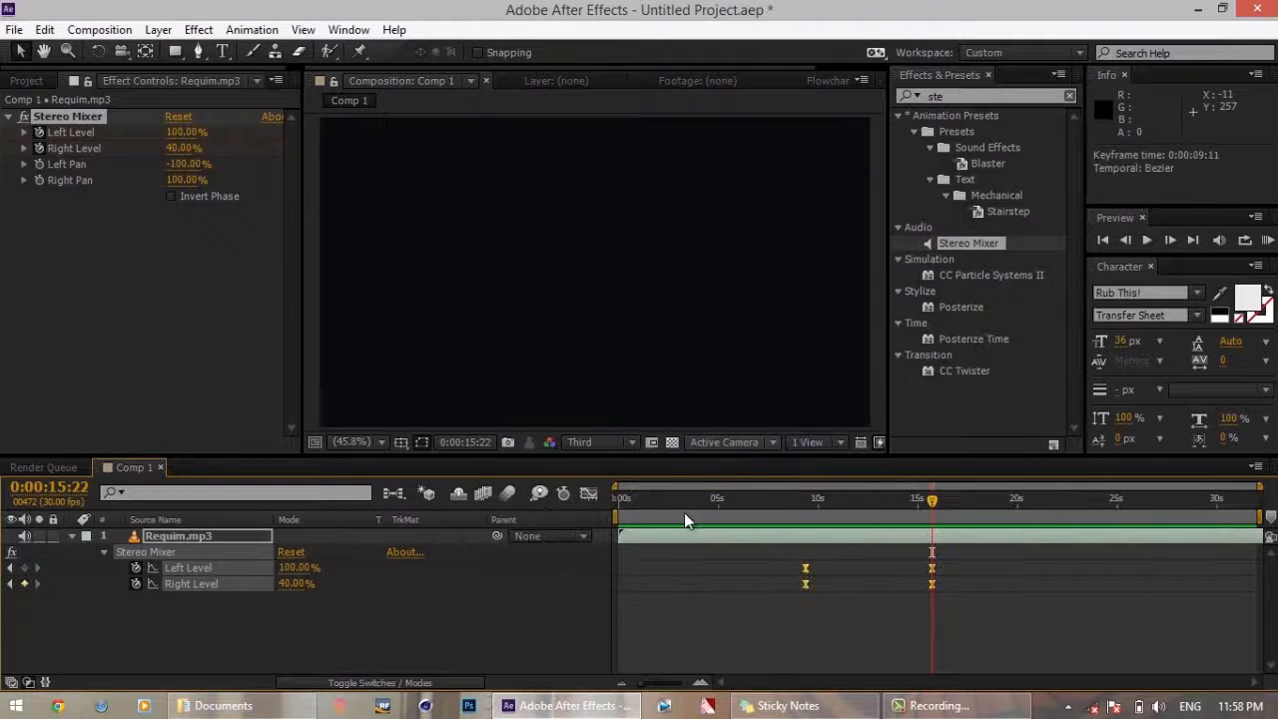
left_click(548, 615)
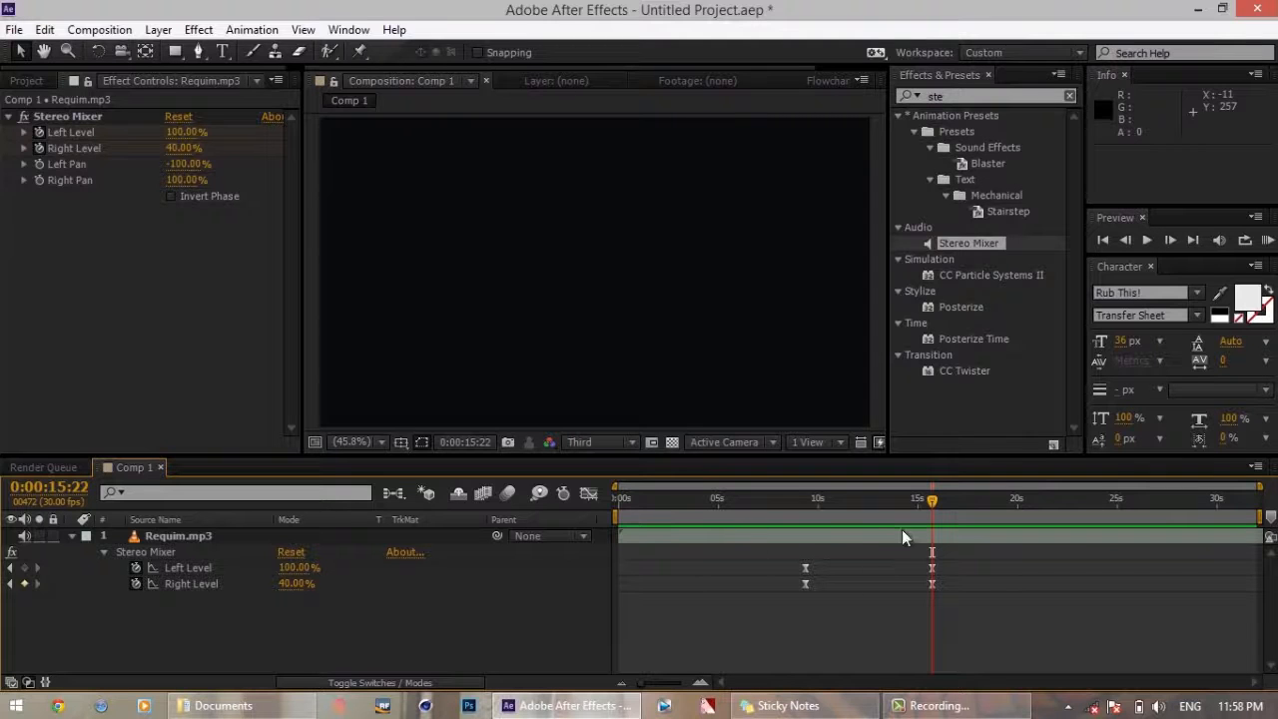
left_click_drag(932, 503, 902, 500)
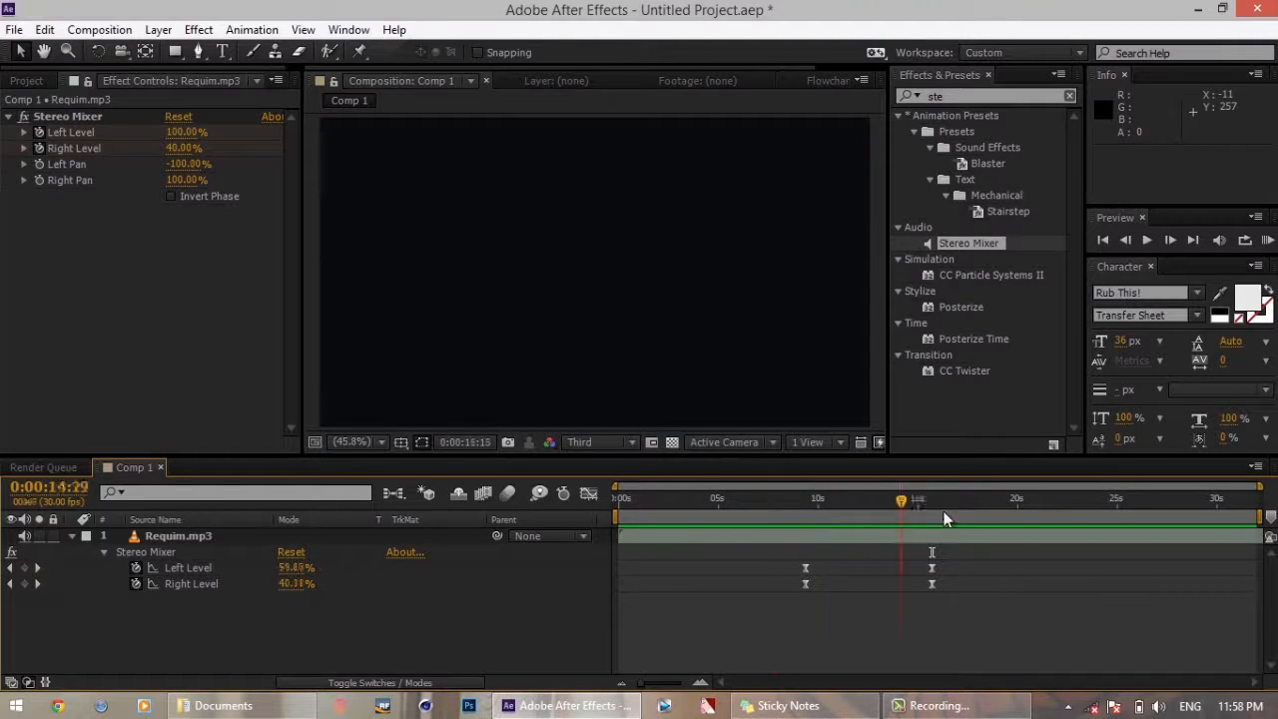
Launch Vegas Pro 12.0 (64-bit) and cancel the search for the previous project's missing media file
left_click(947, 511)
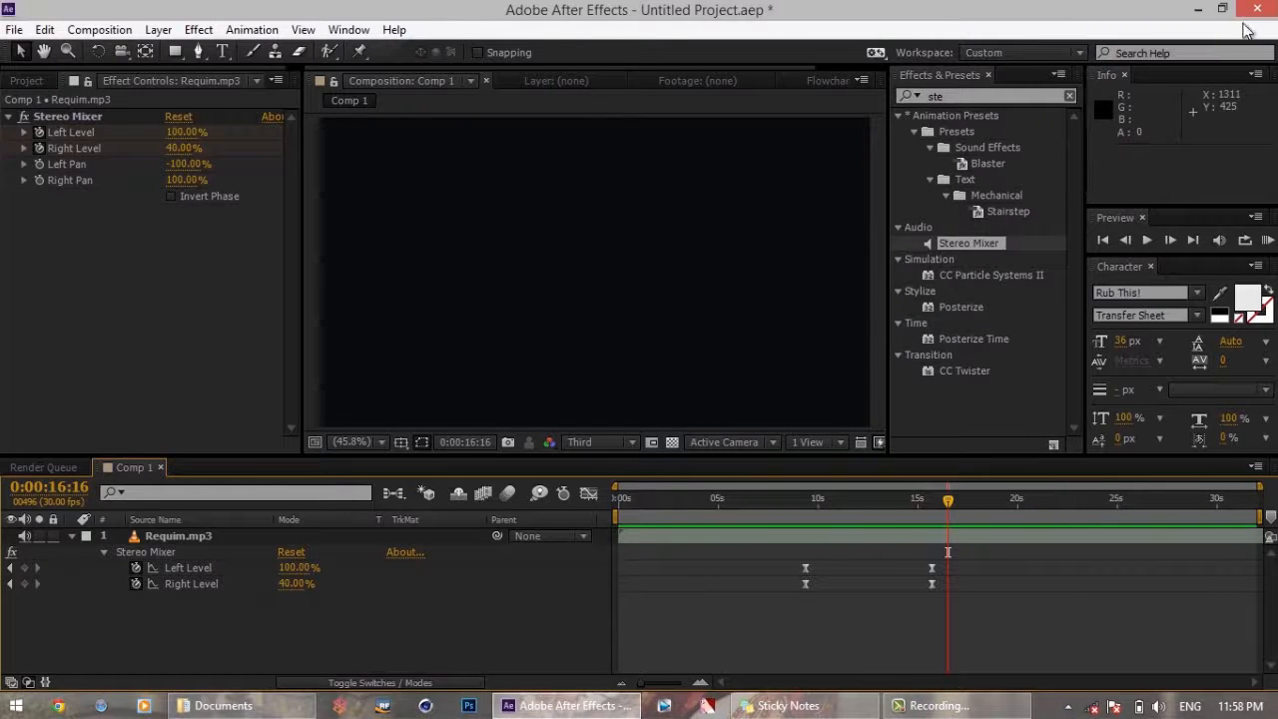
left_click(16, 705)
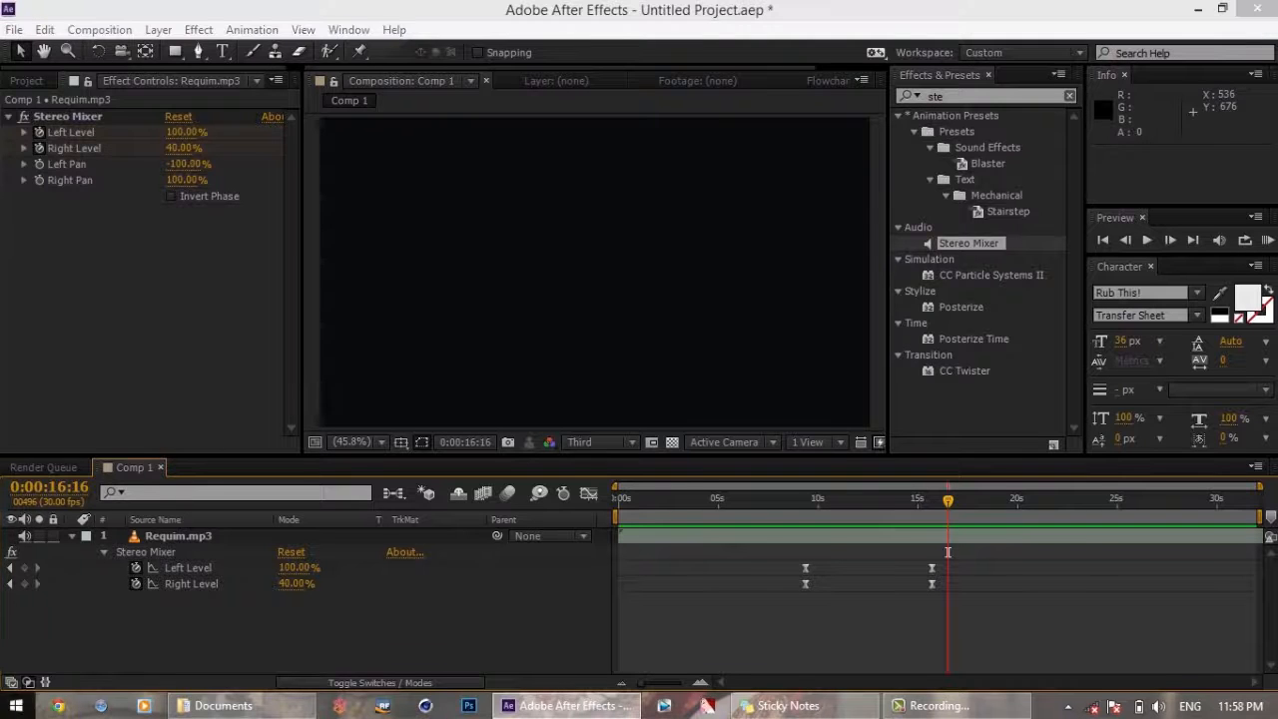
left_click(30, 633)
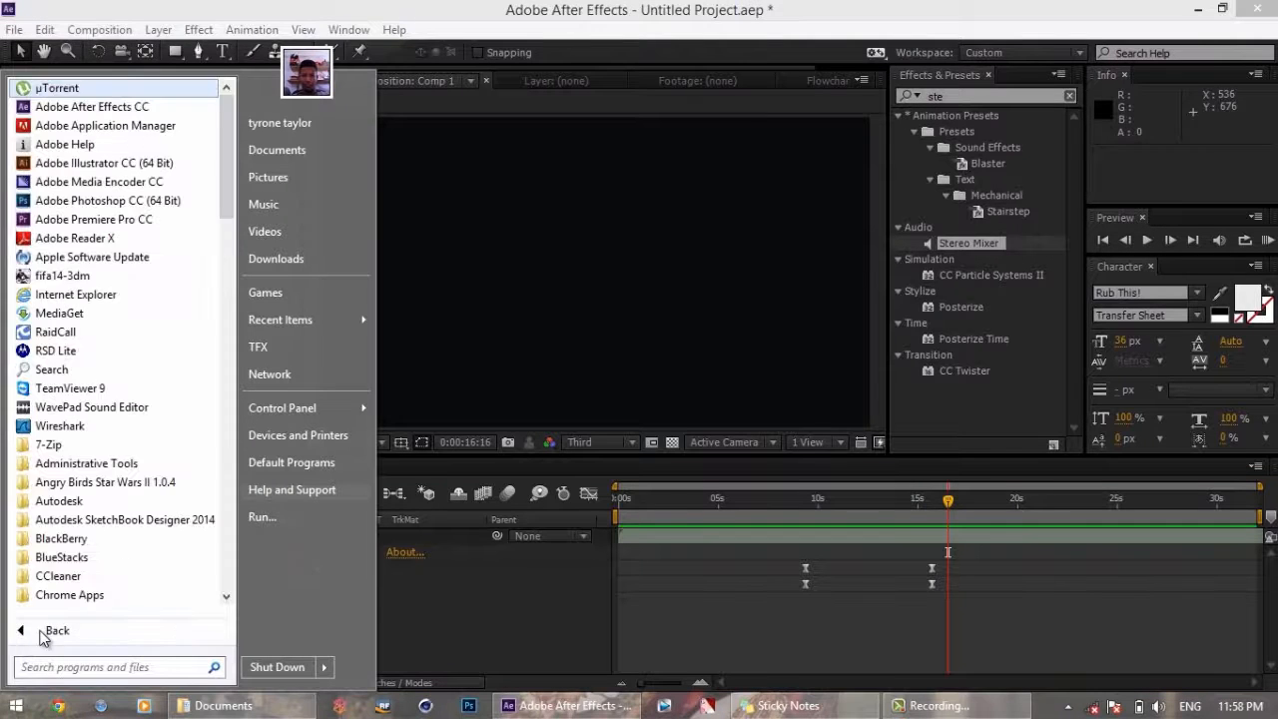
scroll(212, 340, "down", 9)
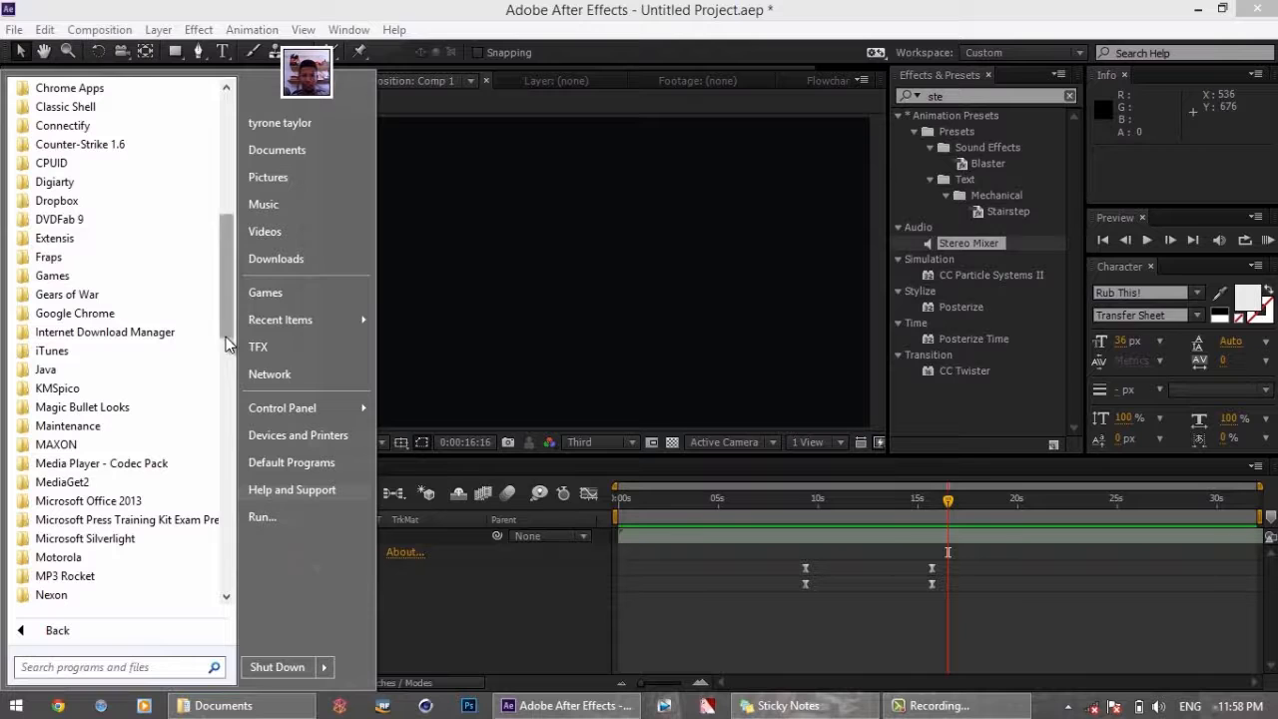
scroll(240, 520, "down", 10)
scroll(242, 559, "down", 7)
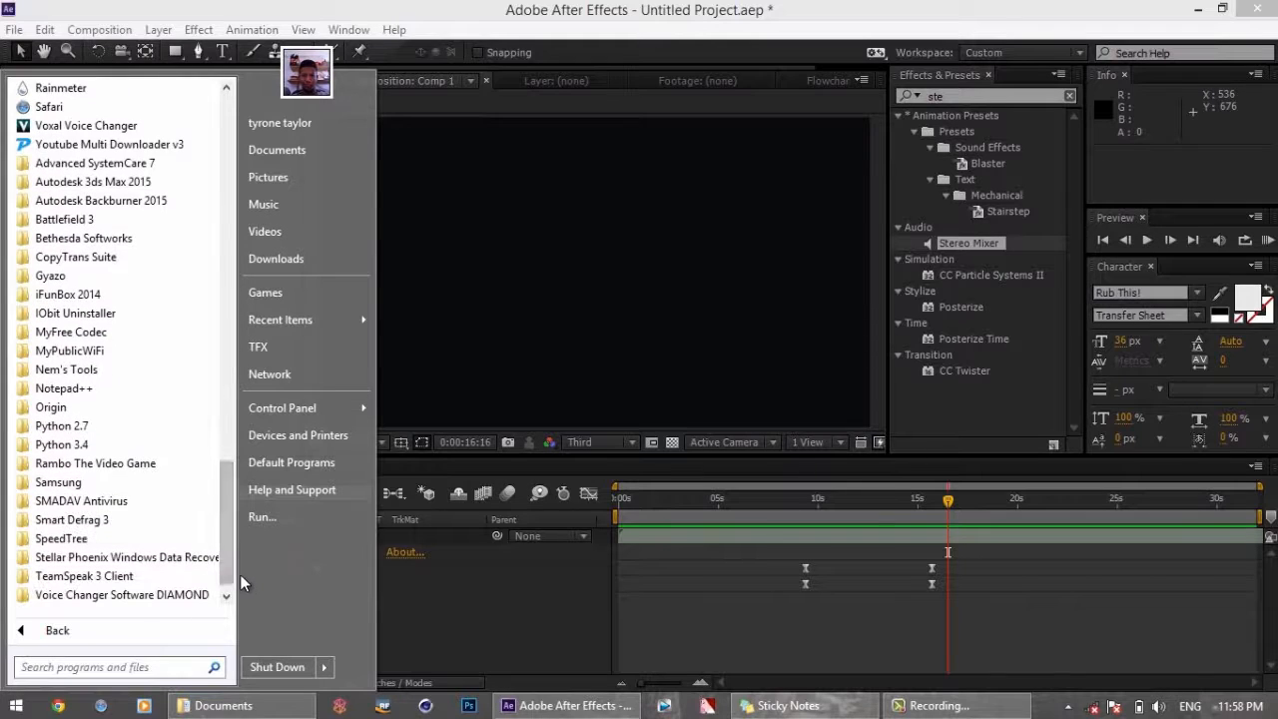
left_click_drag(225, 471, 230, 334)
left_click(179, 278)
left_click(180, 295)
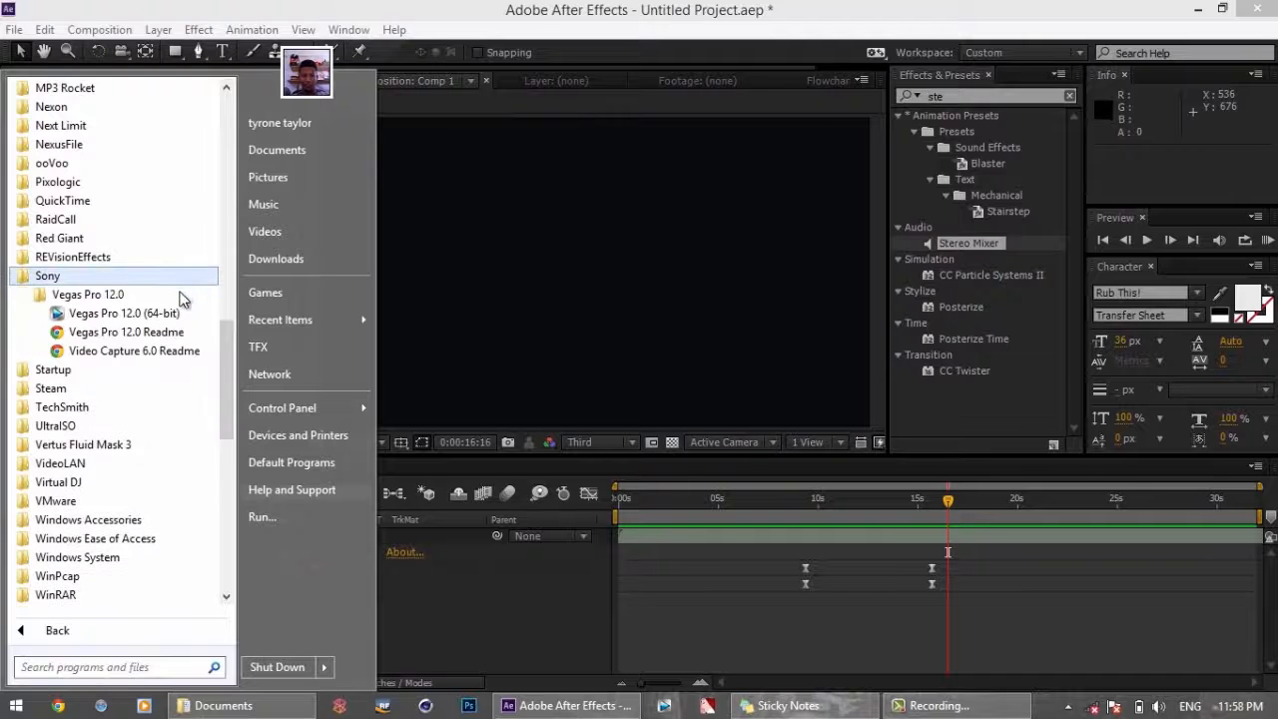
left_click(184, 312)
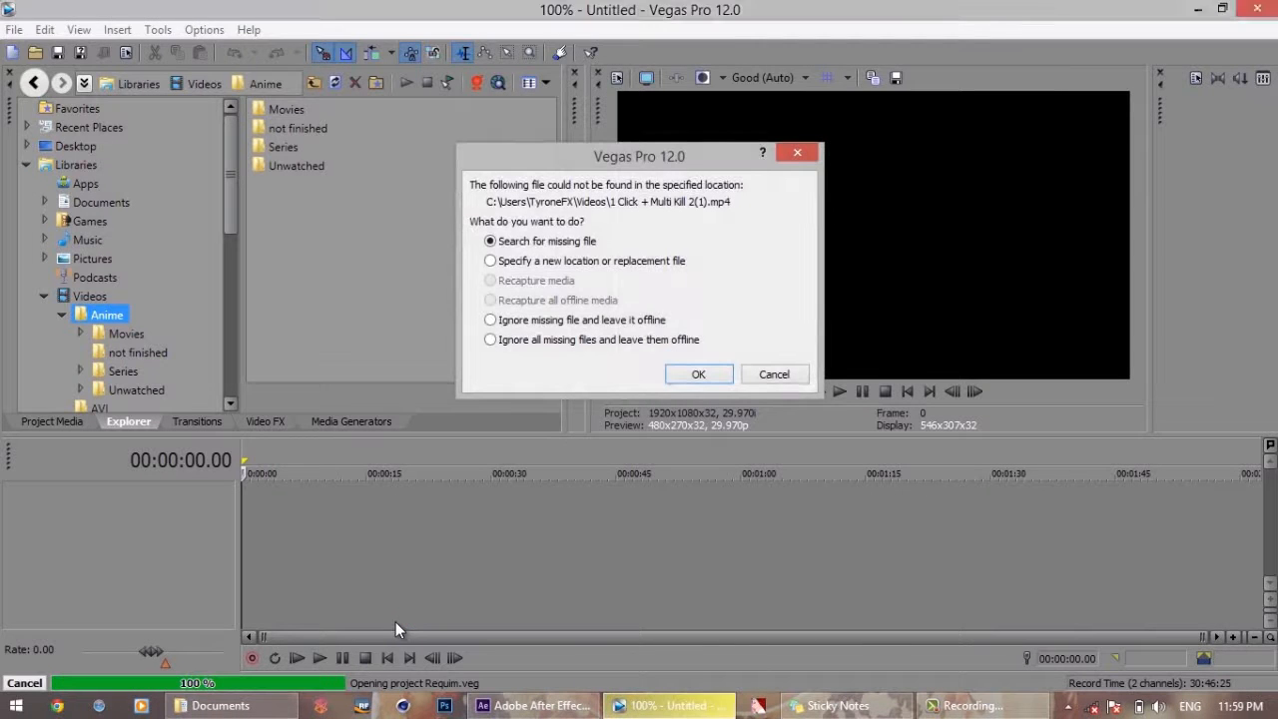
left_click(787, 374)
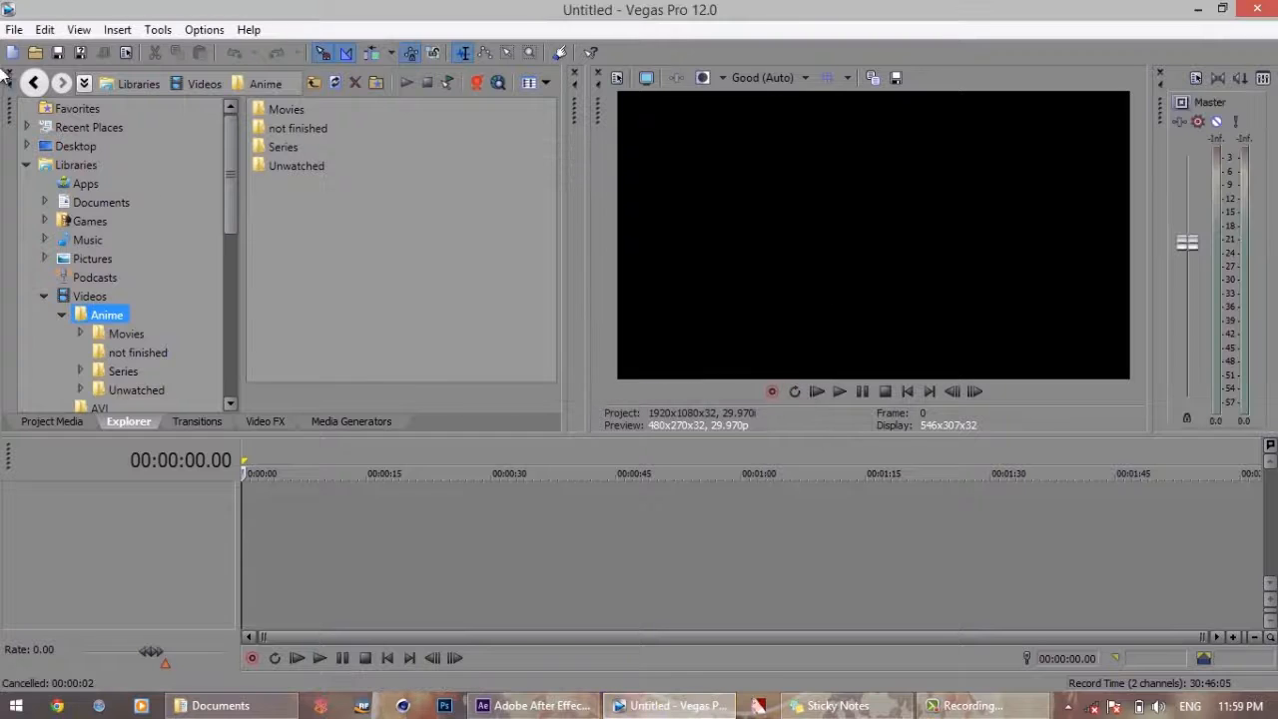
left_click(14, 29)
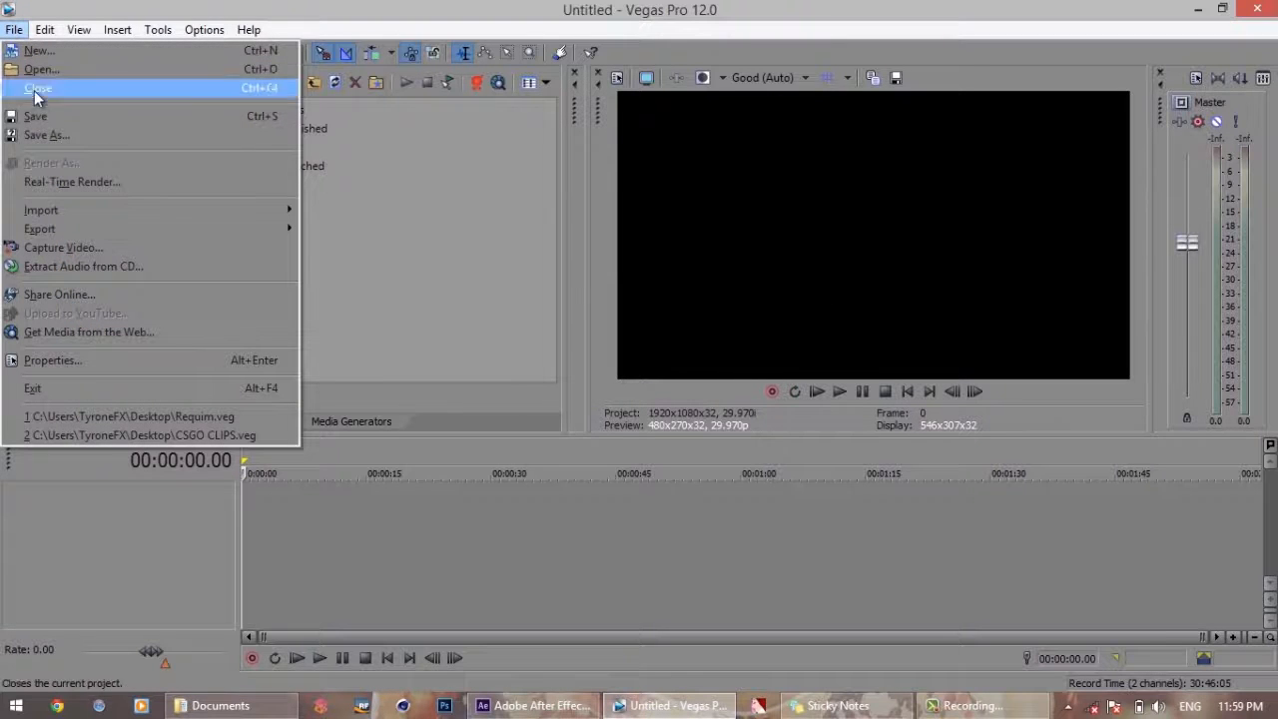
mouse_move(132, 213)
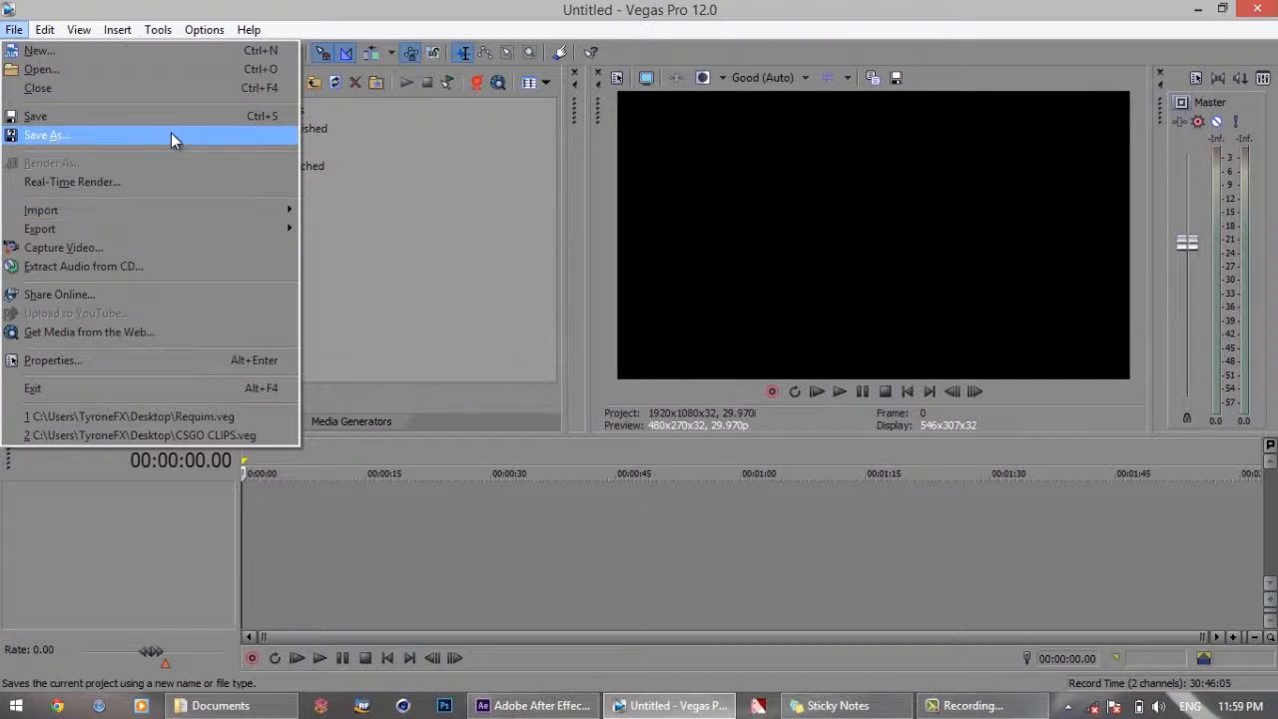
left_click(233, 3)
Add Requim.mp3 from the Documents folder to the empty Vegas Pro timeline as an audio track
left_click(227, 700)
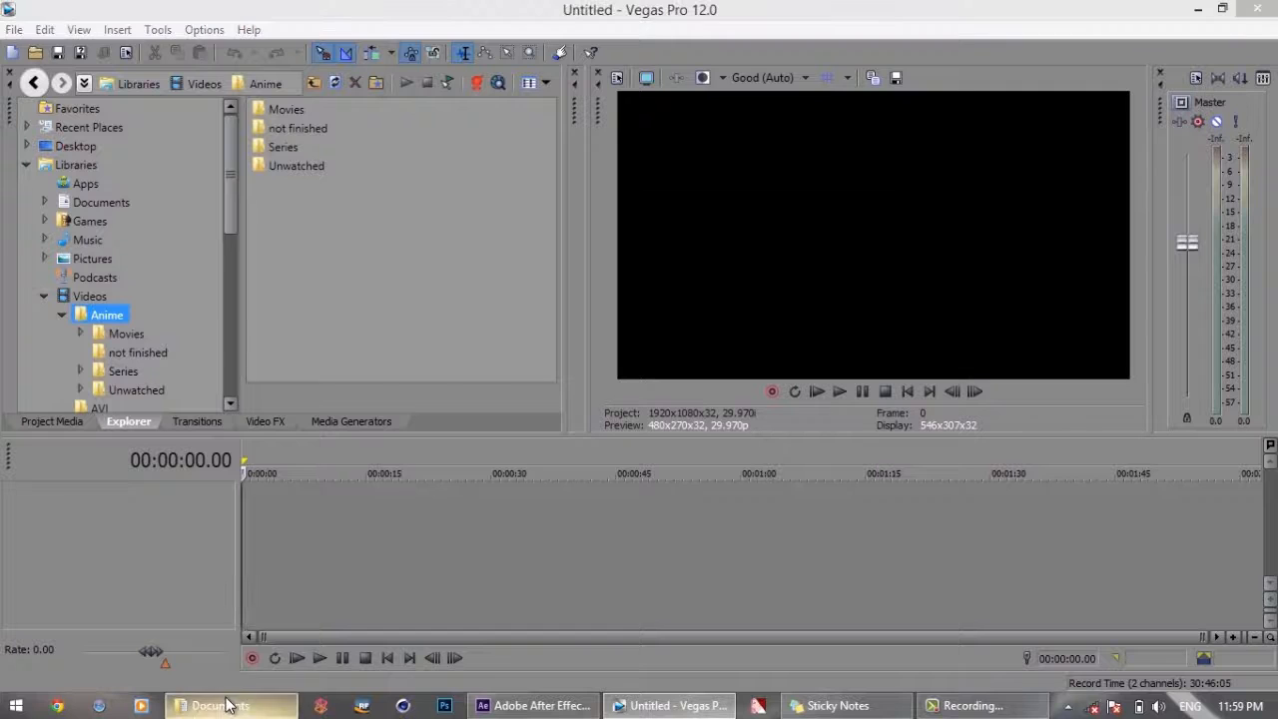
left_click(1059, 360)
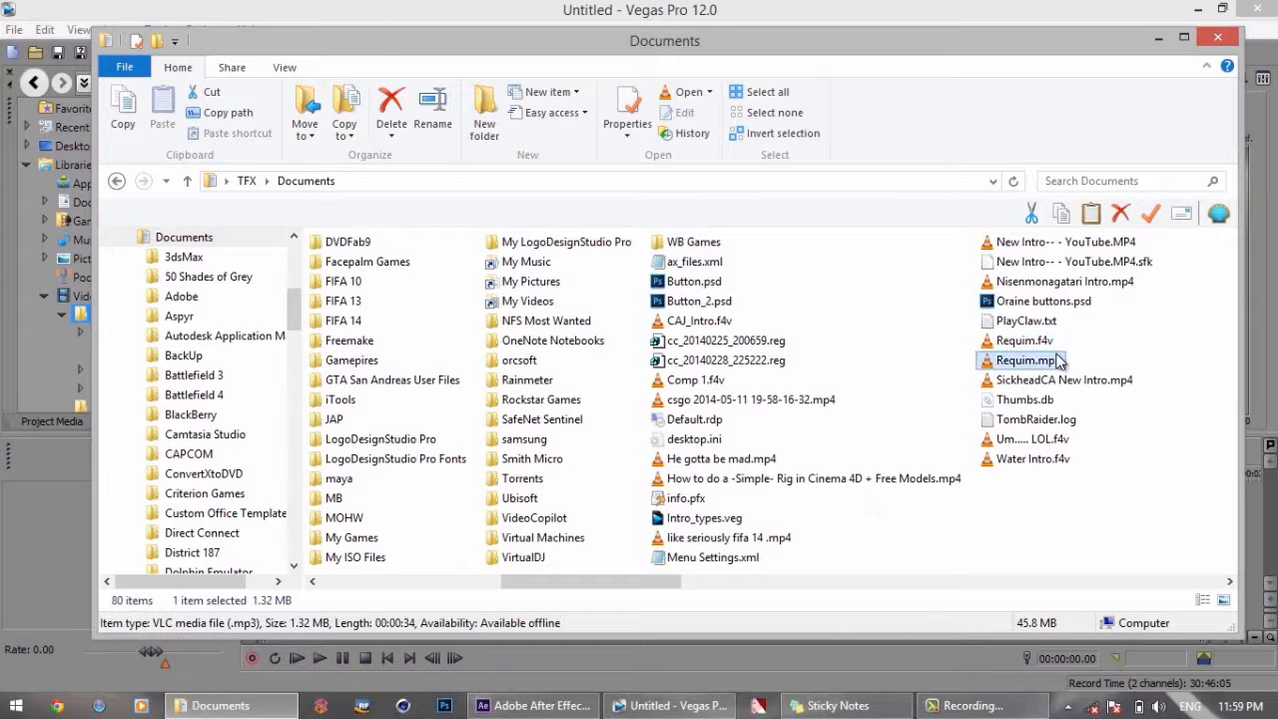
left_click_drag(954, 45, 1046, 42)
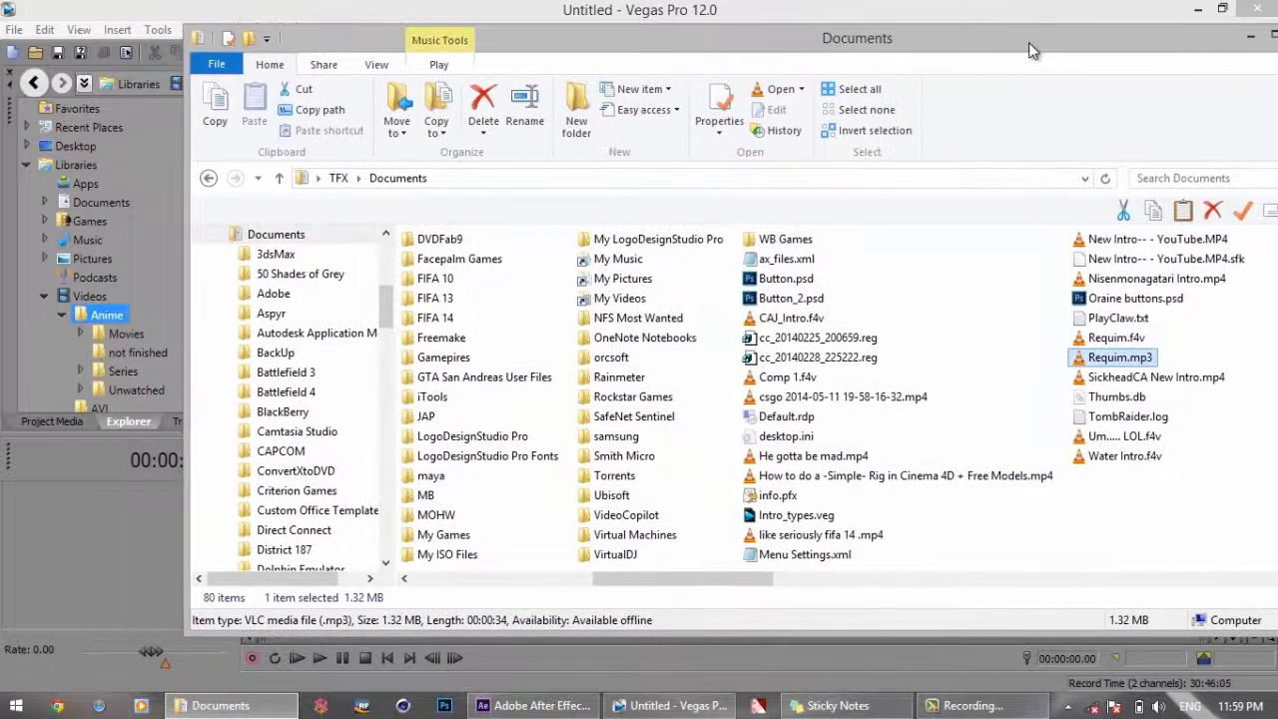
left_click_drag(1124, 365, 166, 524)
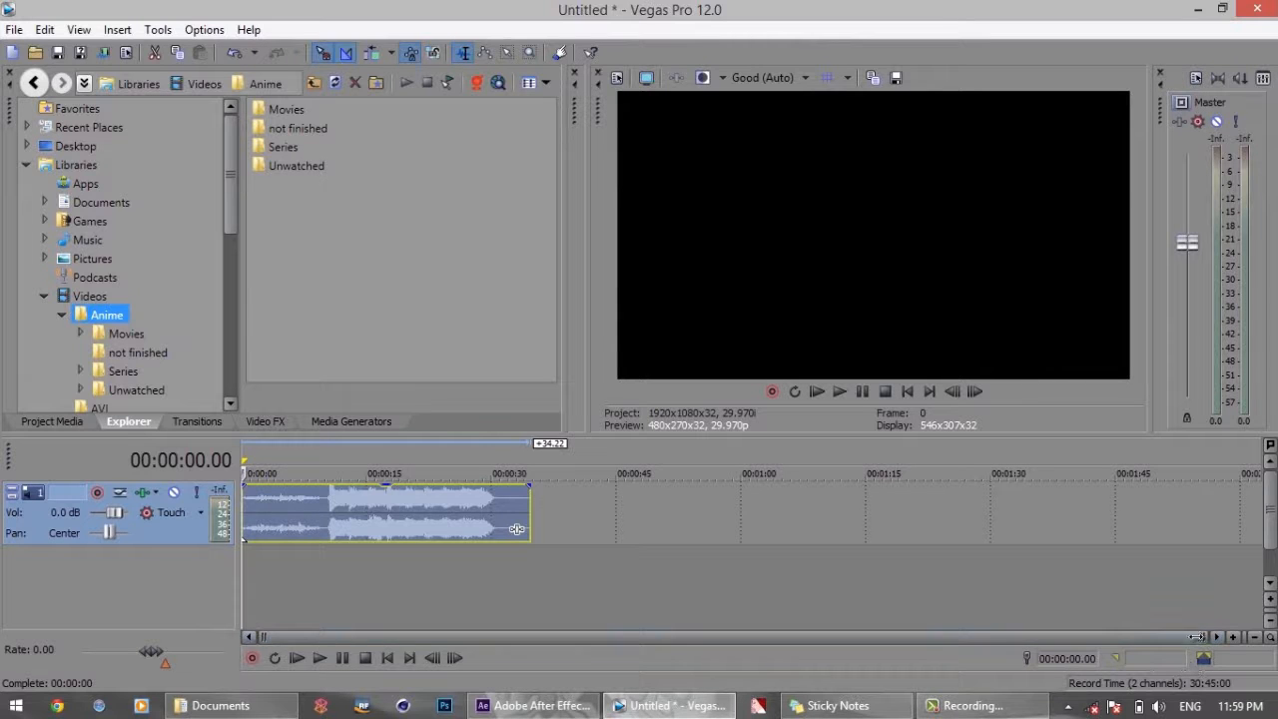
left_click_drag(1202, 636, 541, 634)
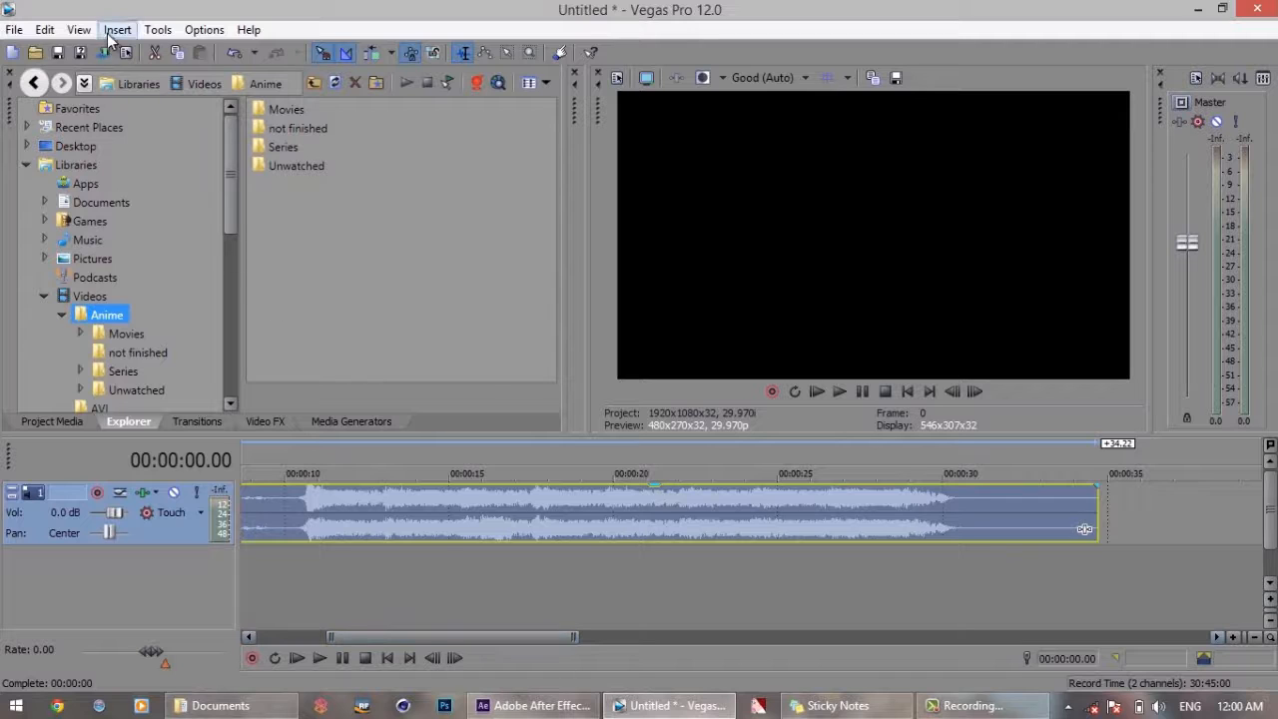
left_click(43, 31)
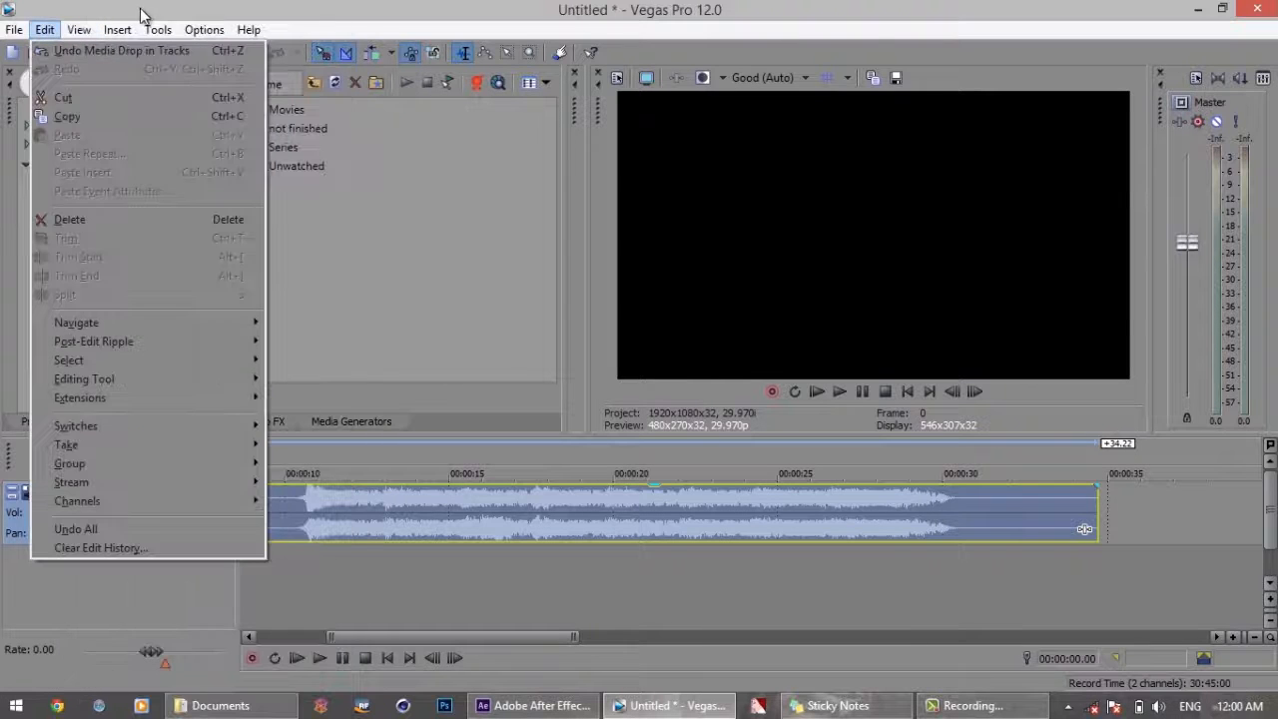
mouse_move(192, 31)
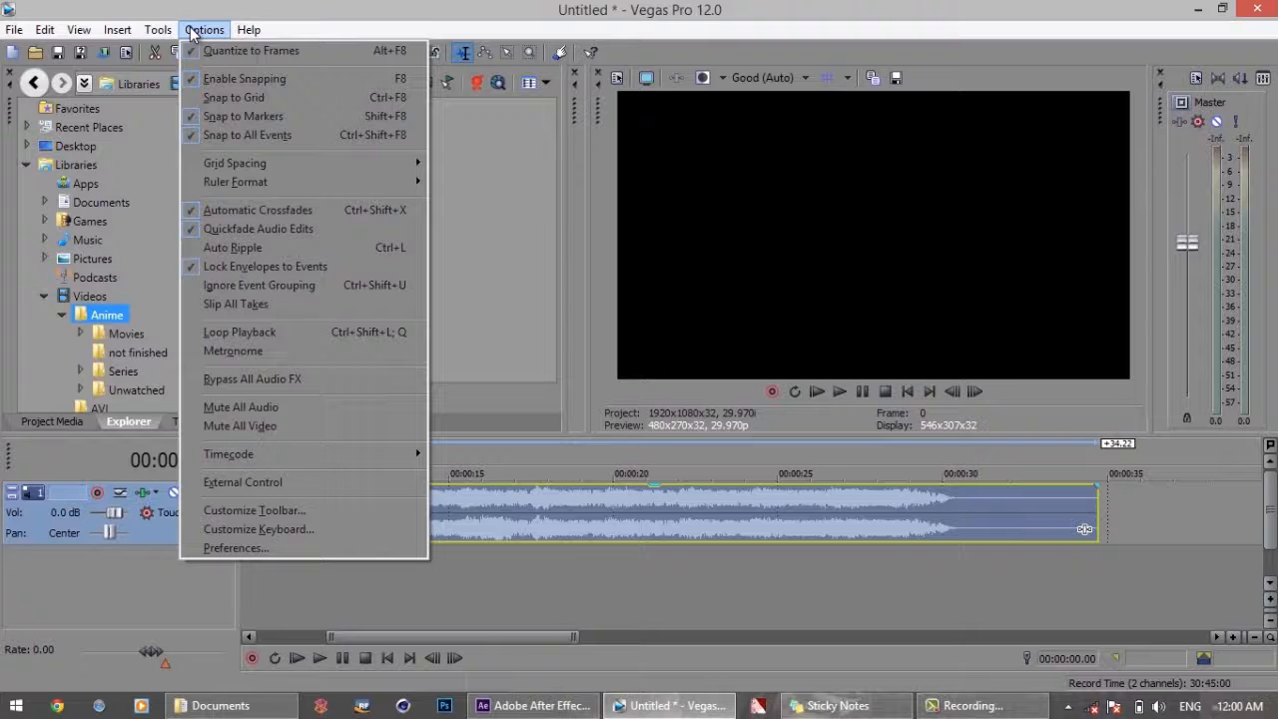
left_click(241, 540)
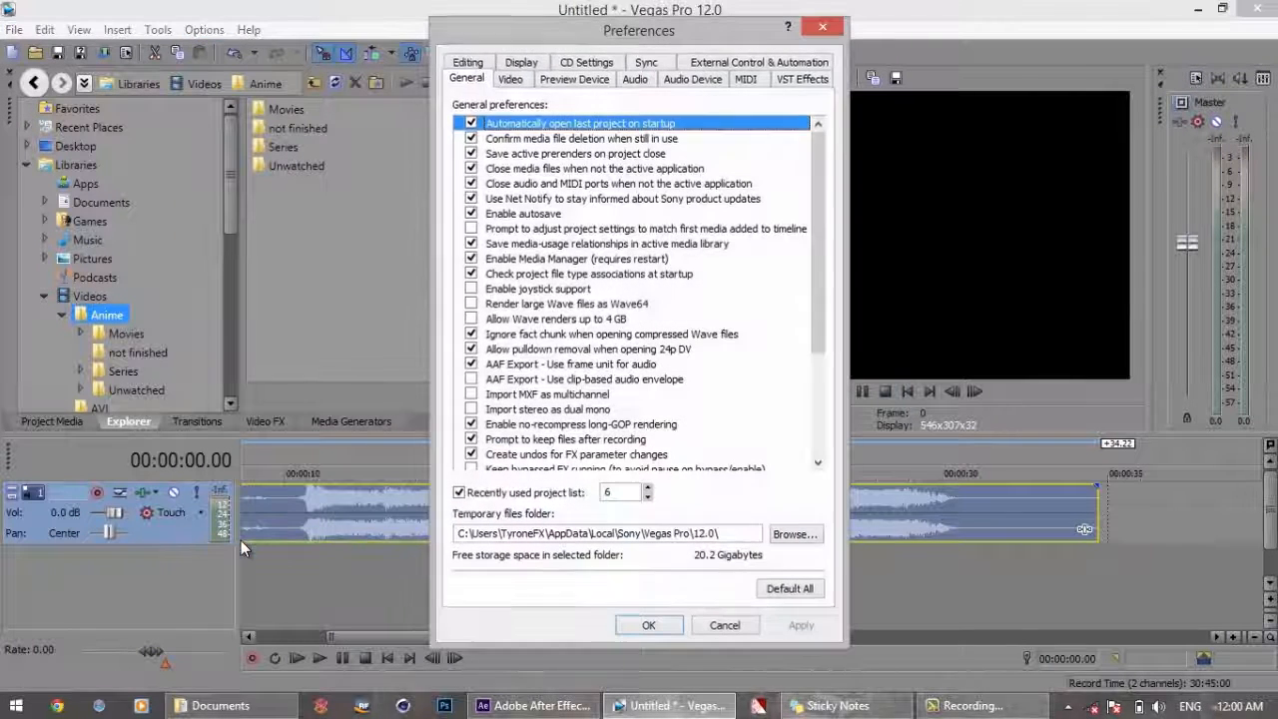
left_click(744, 627)
left_click(160, 32)
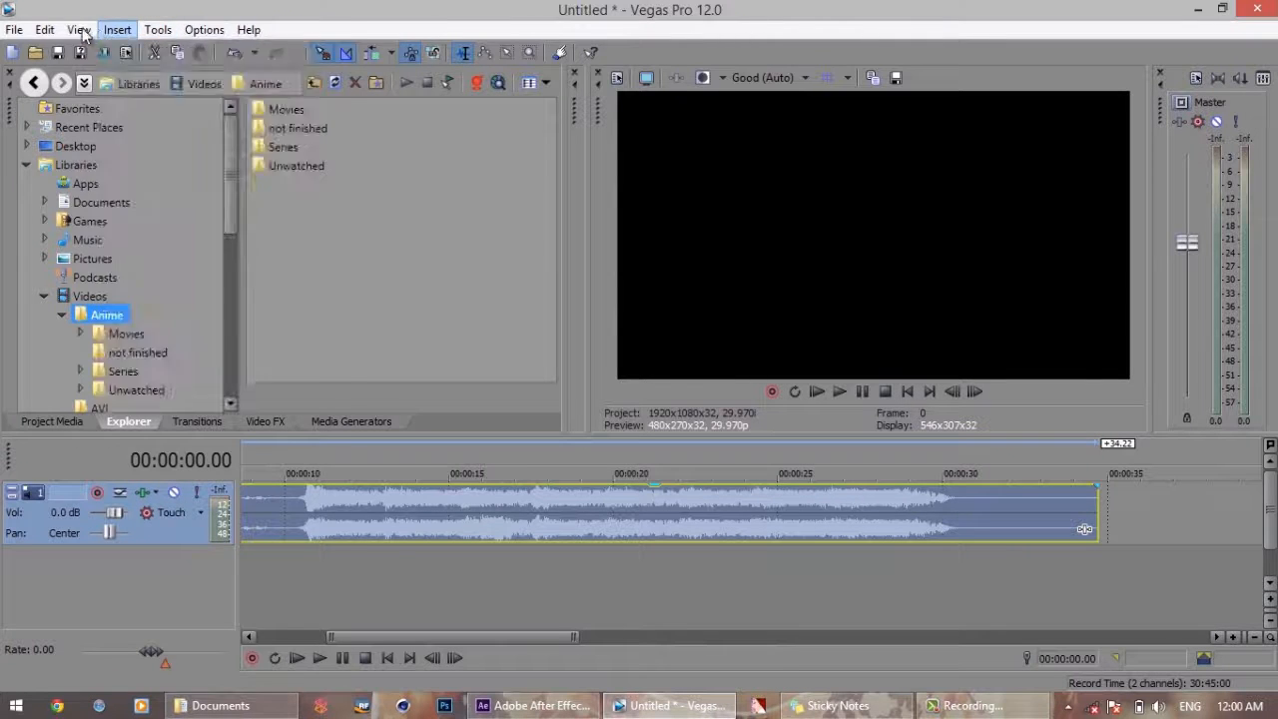
Open the project's audio properties and set the master bus mode to 5.1 Surround
mouse_move(44, 38)
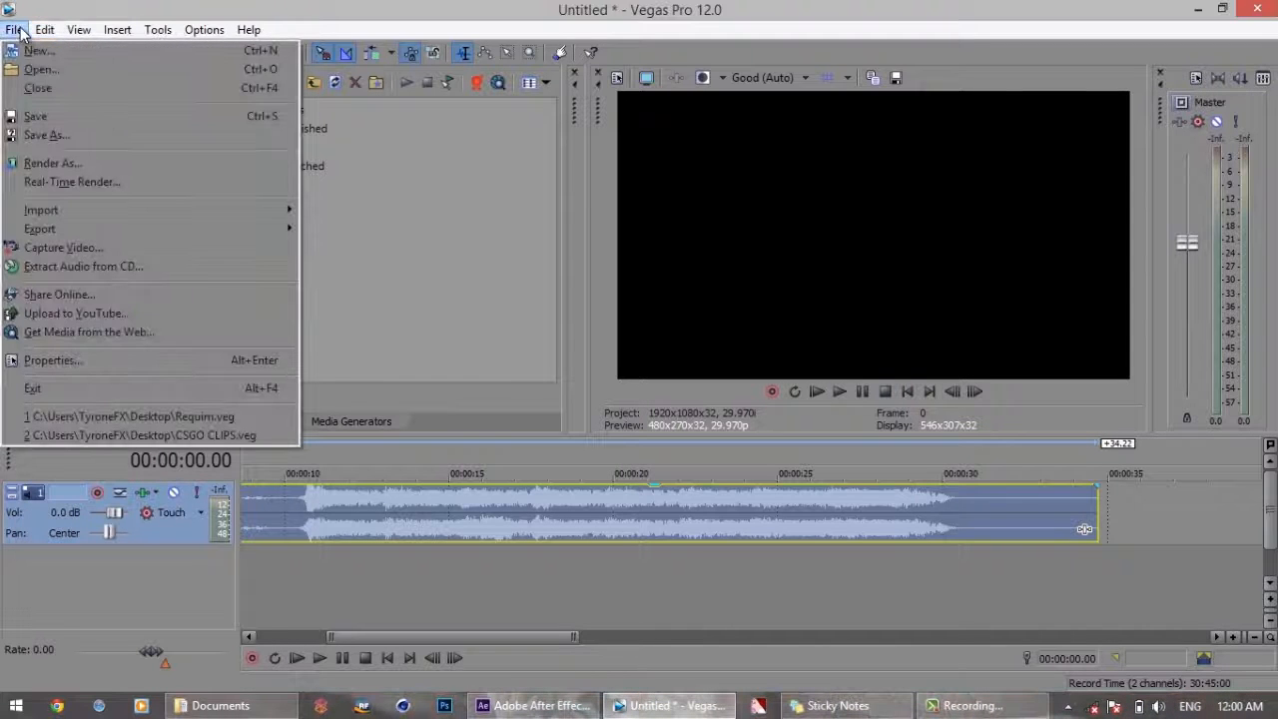
left_click(60, 358)
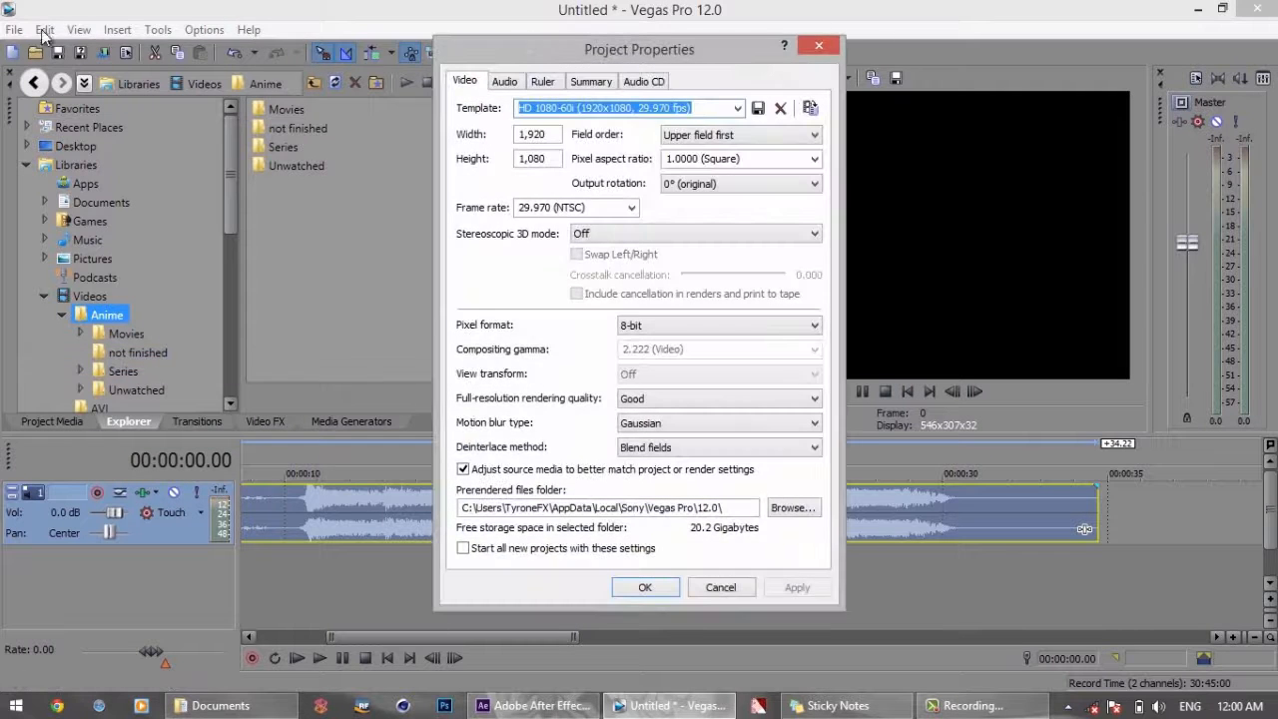
left_click(505, 81)
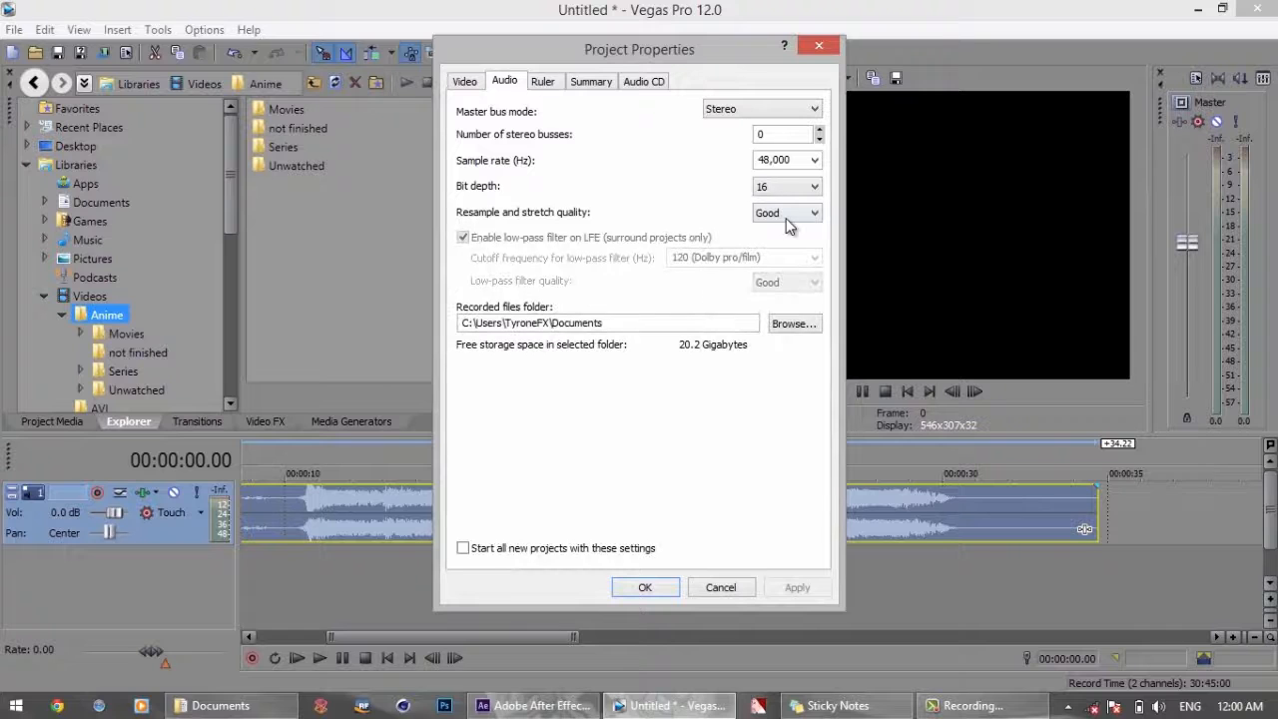
left_click(748, 103)
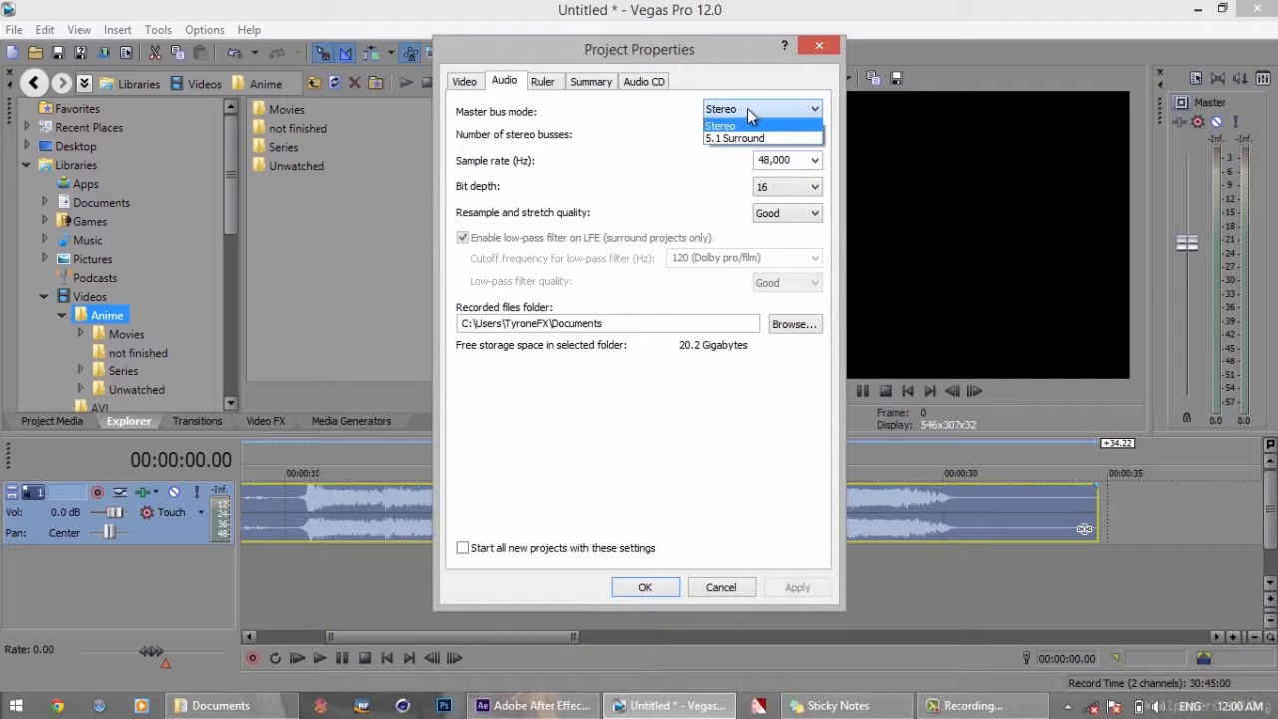
left_click(744, 138)
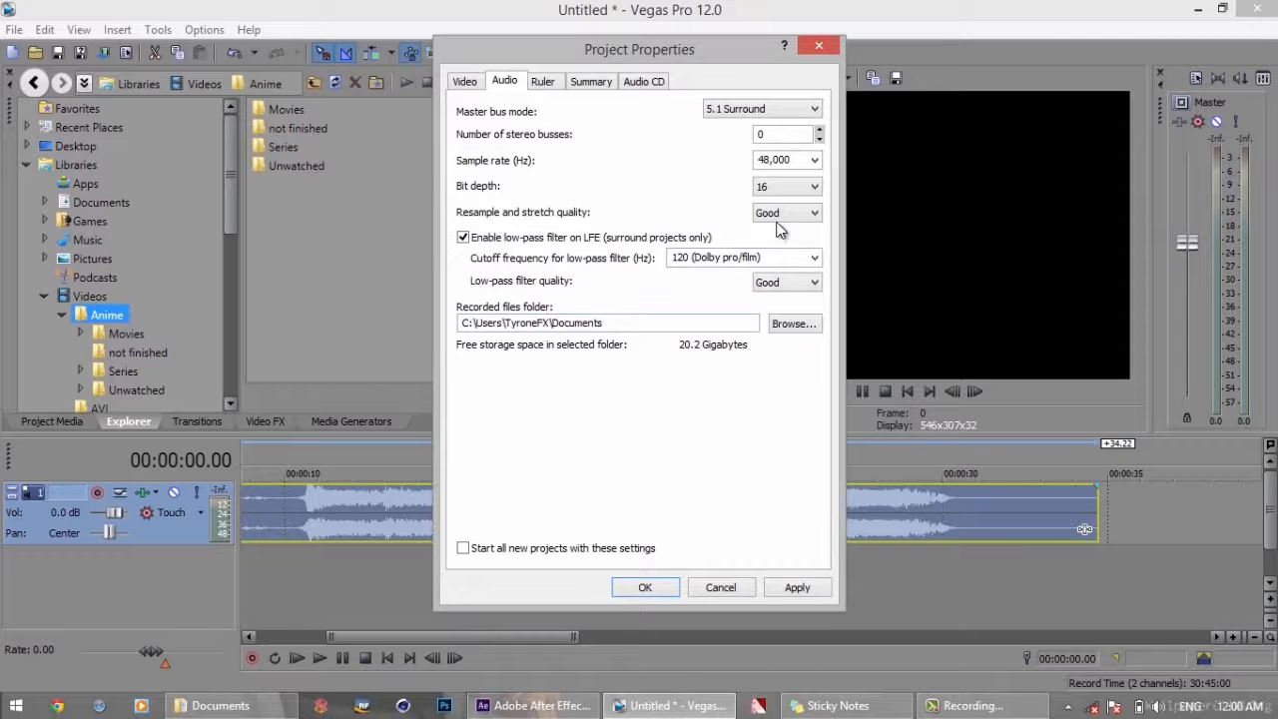
Set the low-pass filter quality and the resample and stretch quality to Best, and accept the project properties
left_click(790, 289)
left_click(789, 323)
left_click(770, 220)
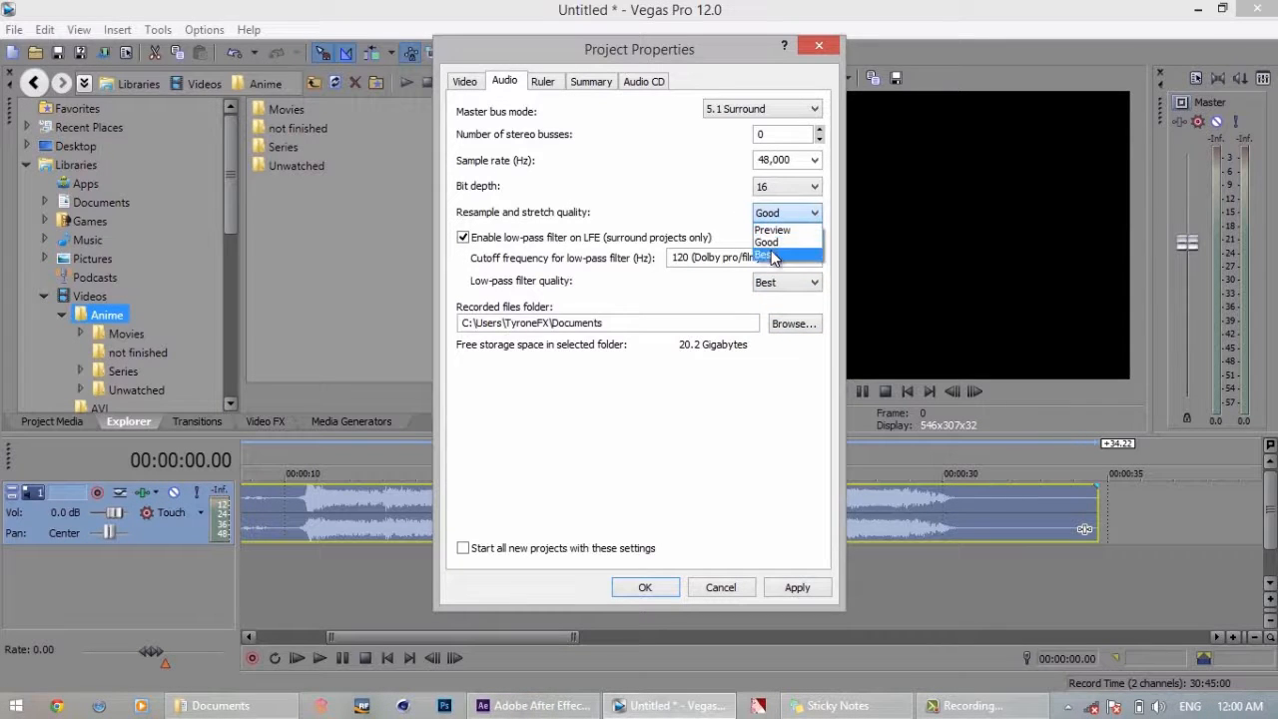
left_click(767, 255)
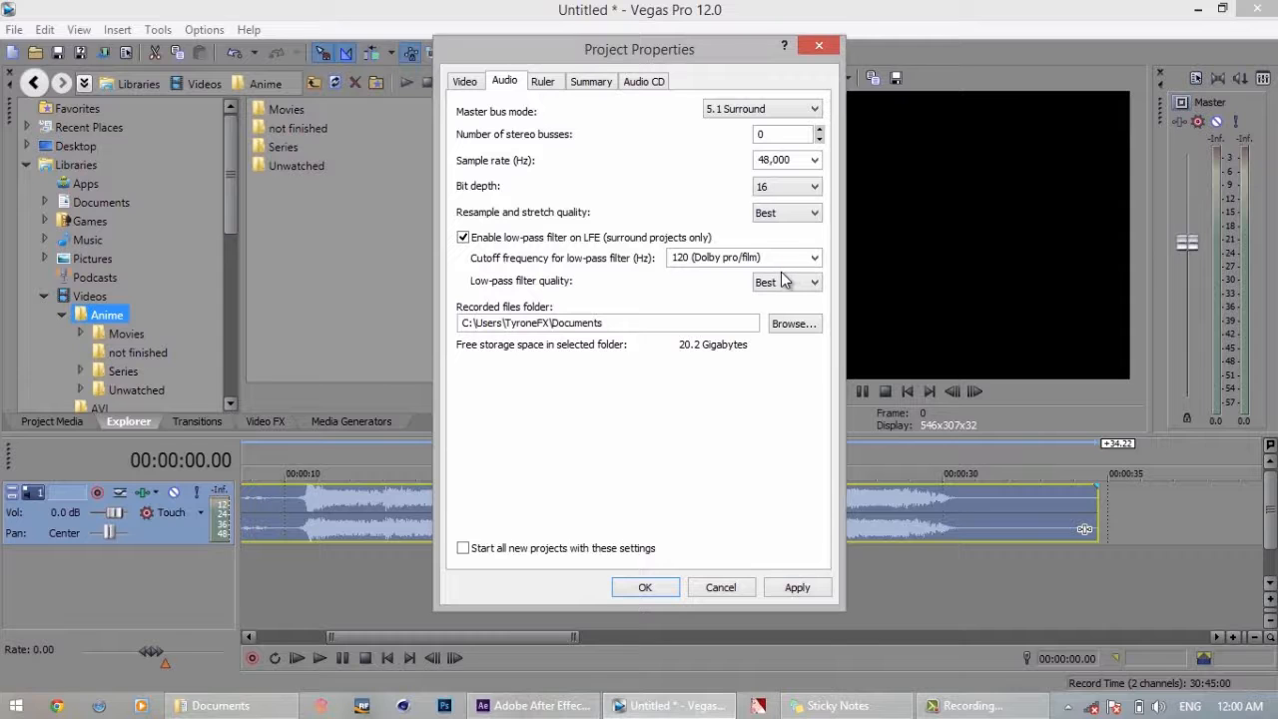
left_click(645, 588)
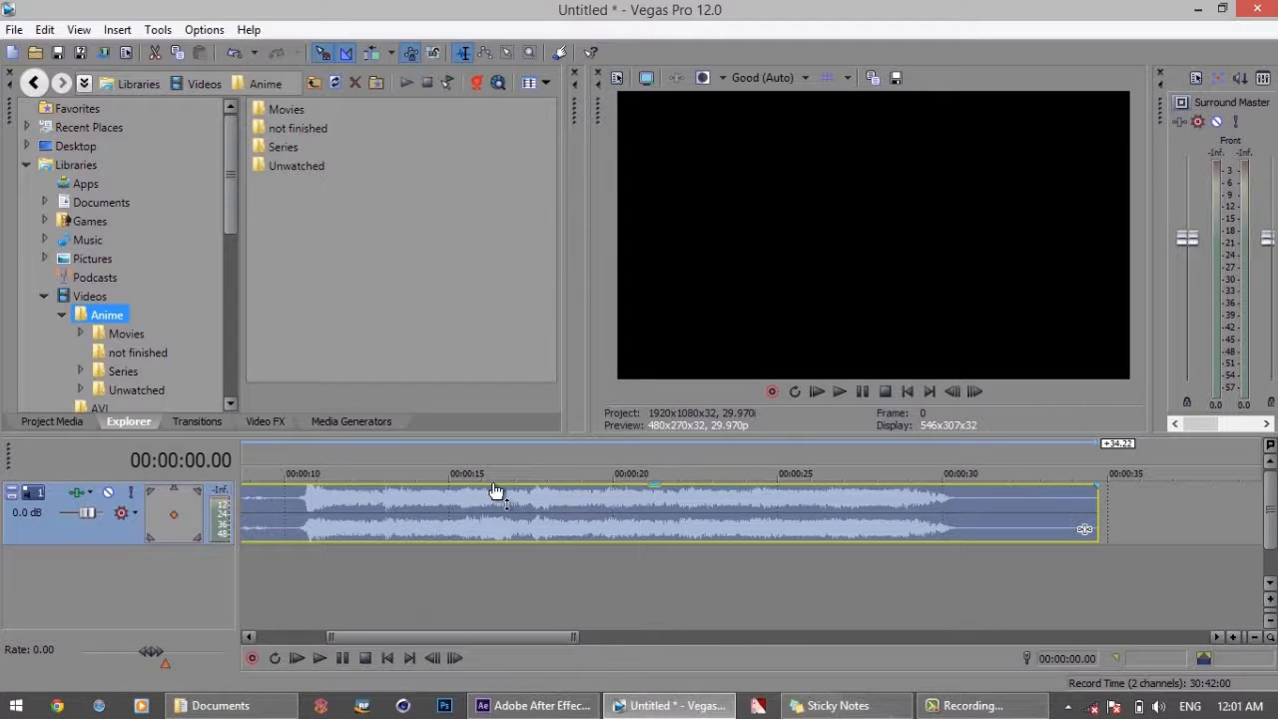
Split the Requim.mp3 audio event at 00:00:12.08 and again at 00:00:15.09
left_click(359, 503)
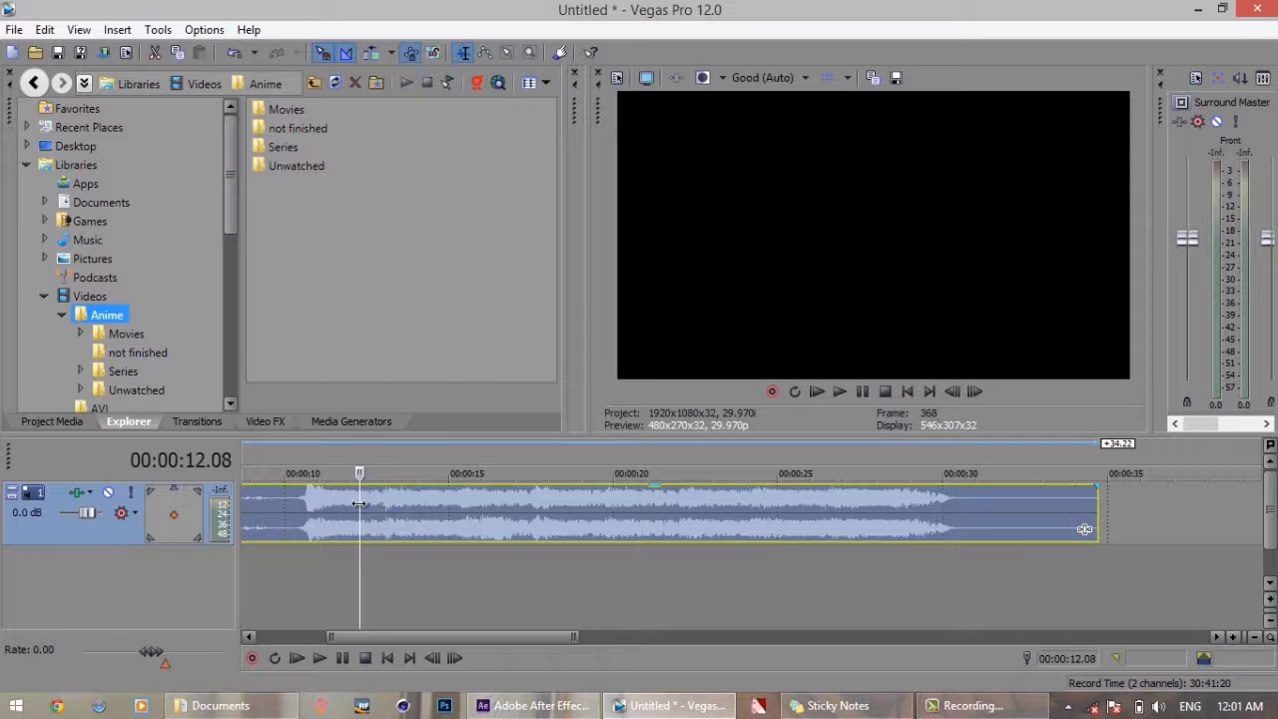
key("s")
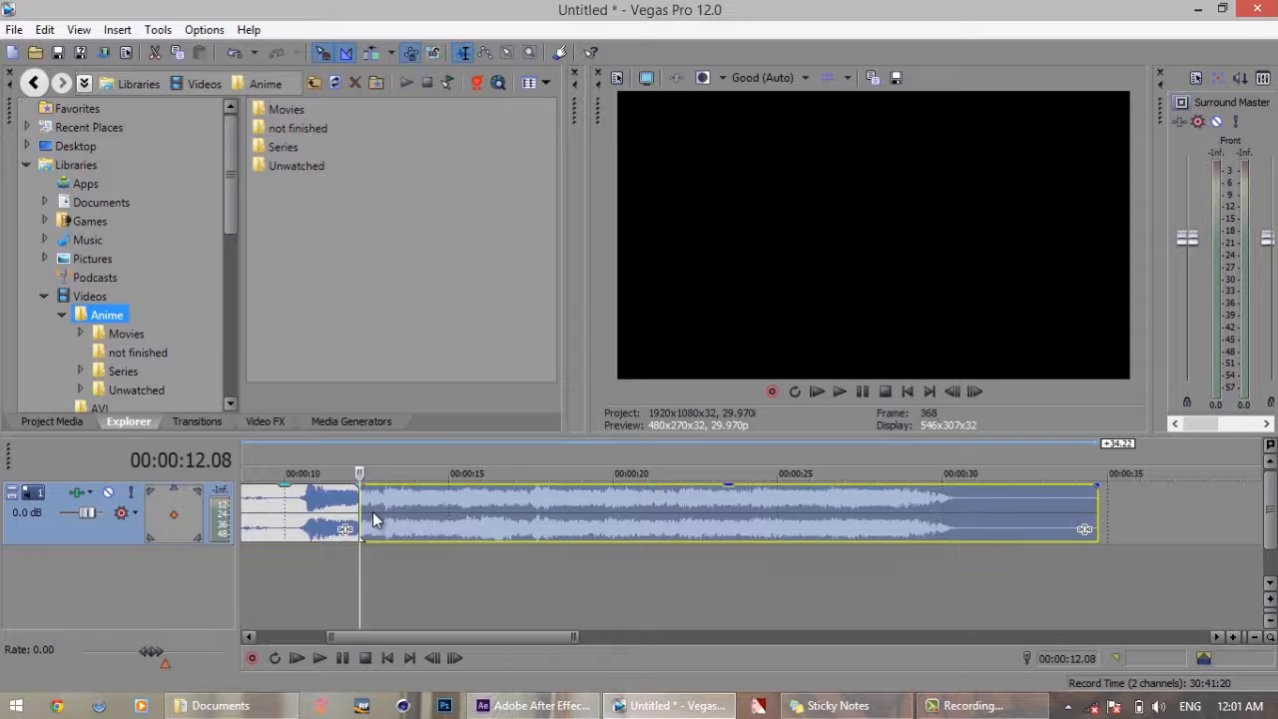
left_click(459, 501)
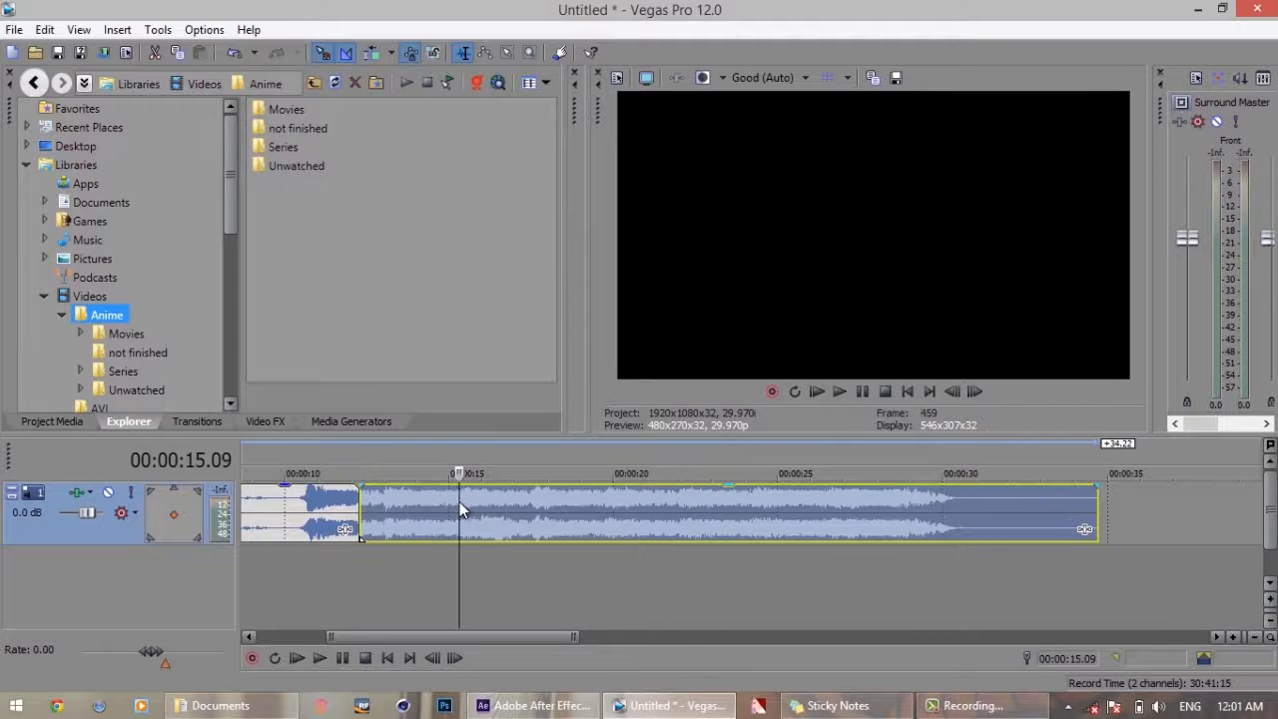
key("s")
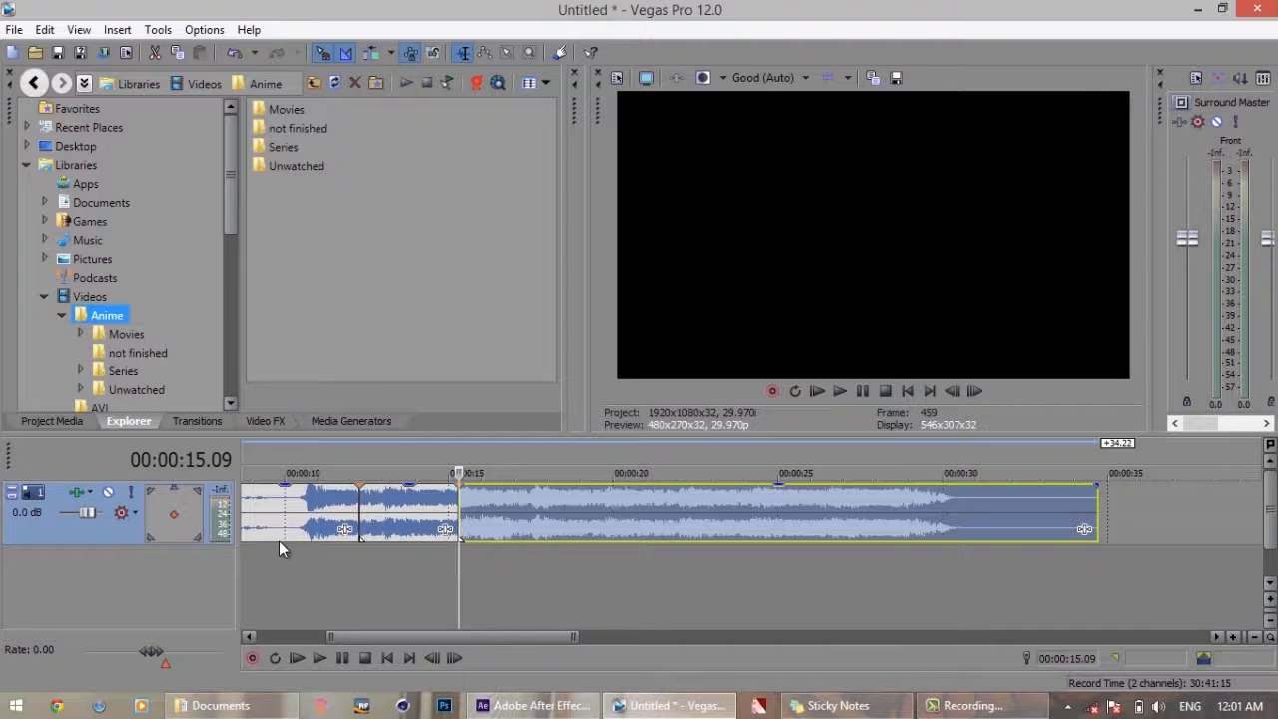
Insert a second audio track and move the middle audio segment straight down onto it, keeping its time position
right_click(276, 566)
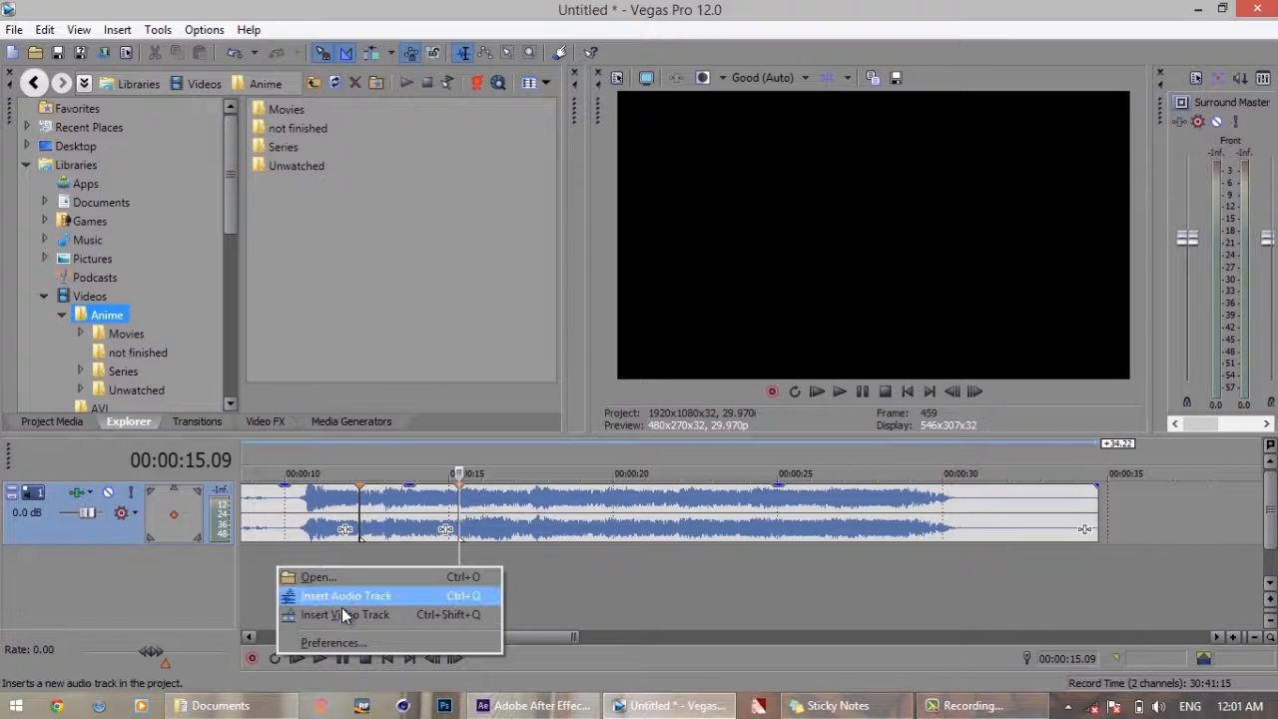
left_click(373, 596)
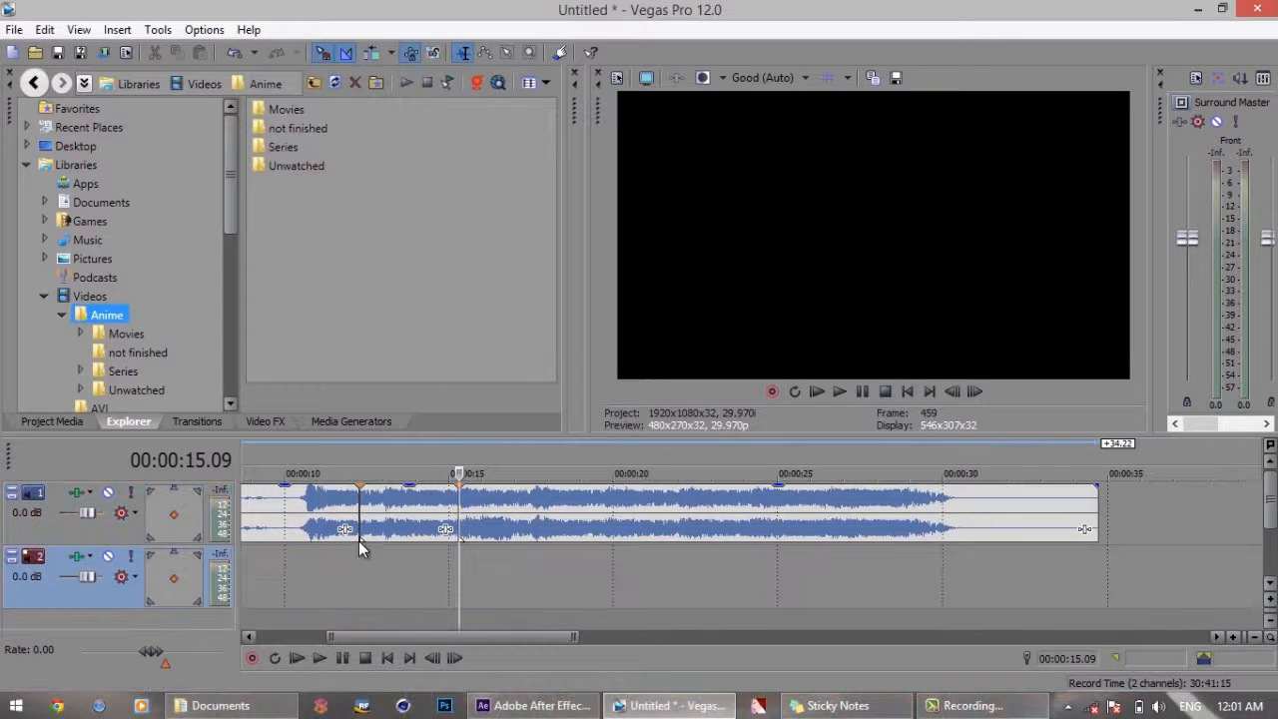
left_click(442, 529)
left_click_drag(413, 524, 410, 596)
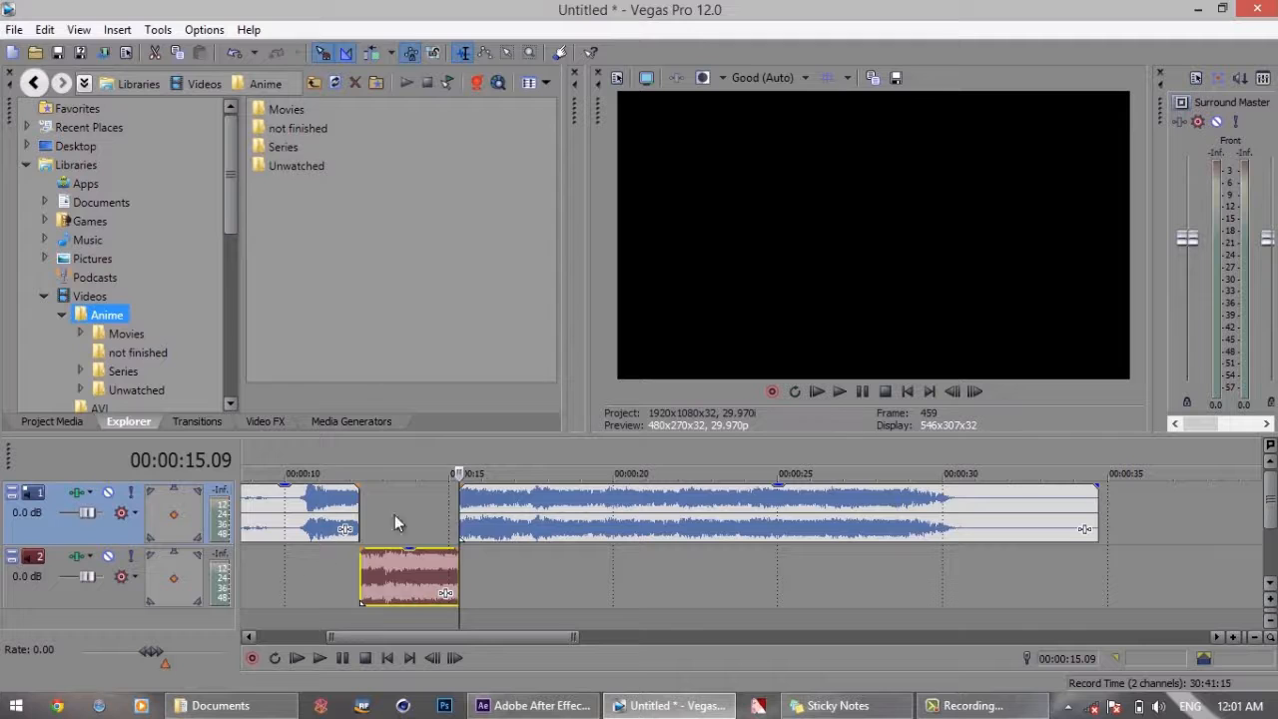
Split the final segment on the first audio track at 00:00:18.09 and insert a third audio track
left_click(556, 521)
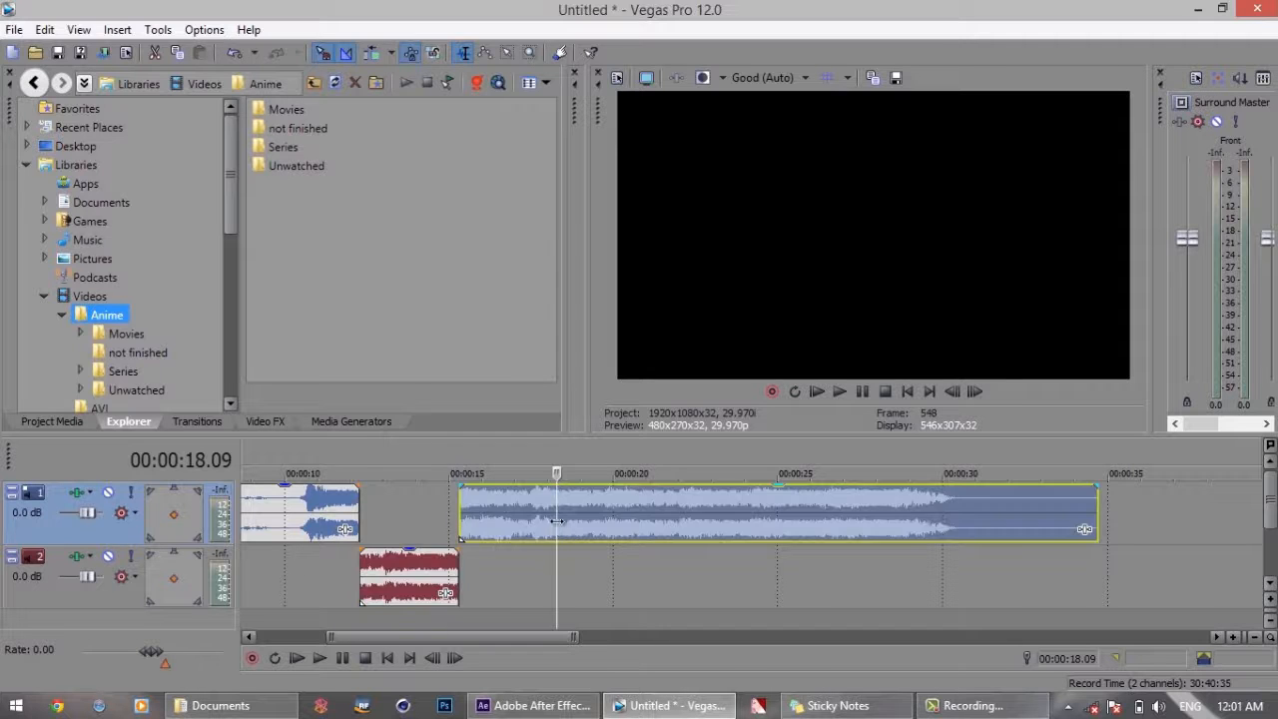
key("s")
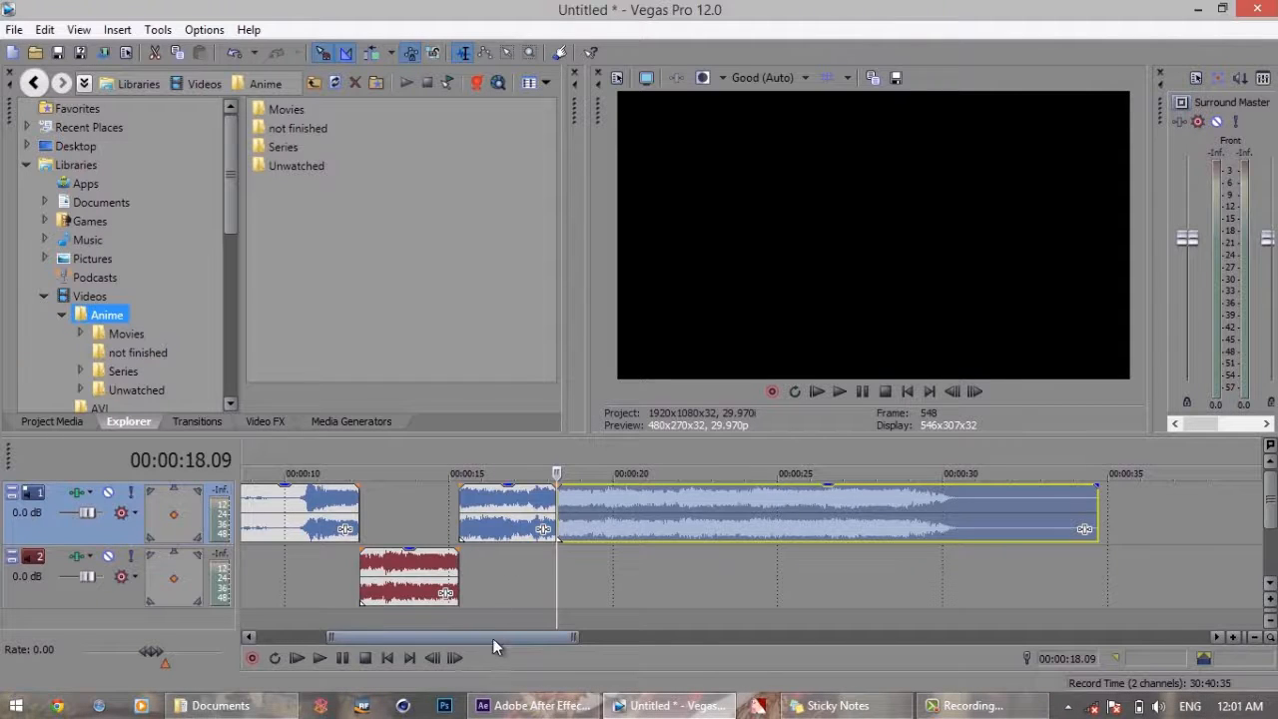
key("Delete")
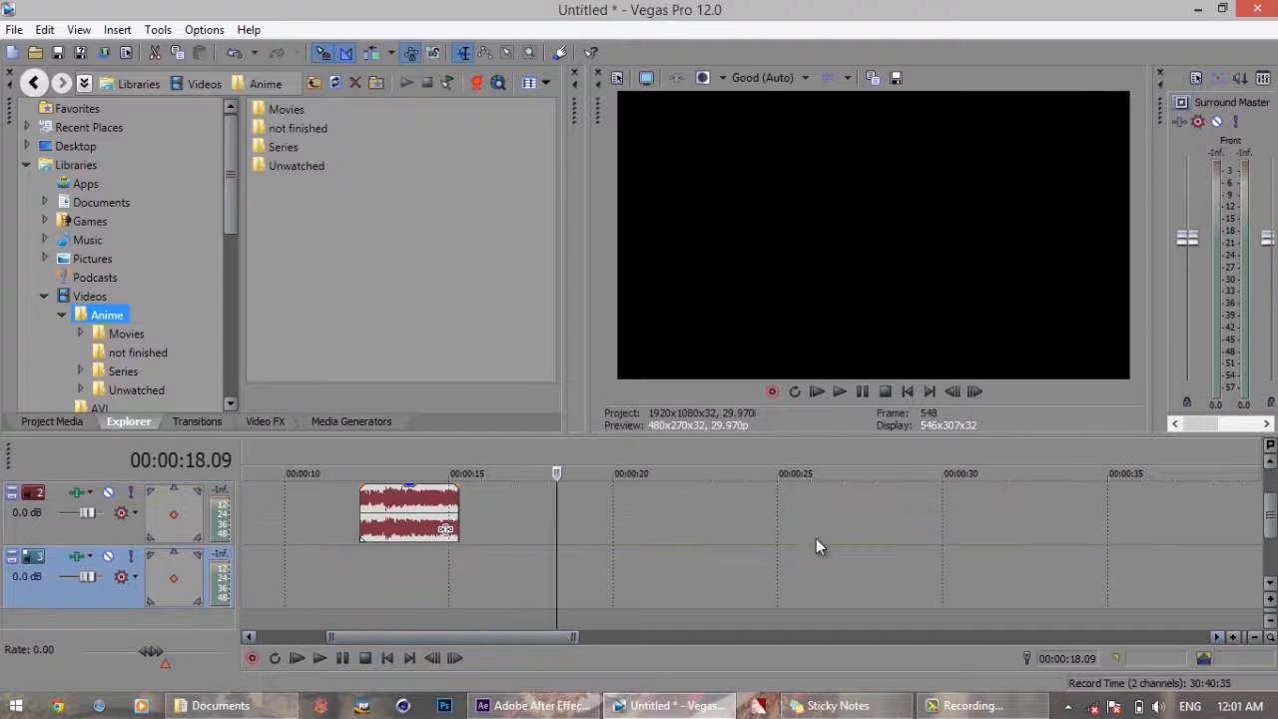
Move the segment between 00:00:15.09 and 00:00:18.09 straight down onto the third audio track, keeping its time position
left_click(1270, 620)
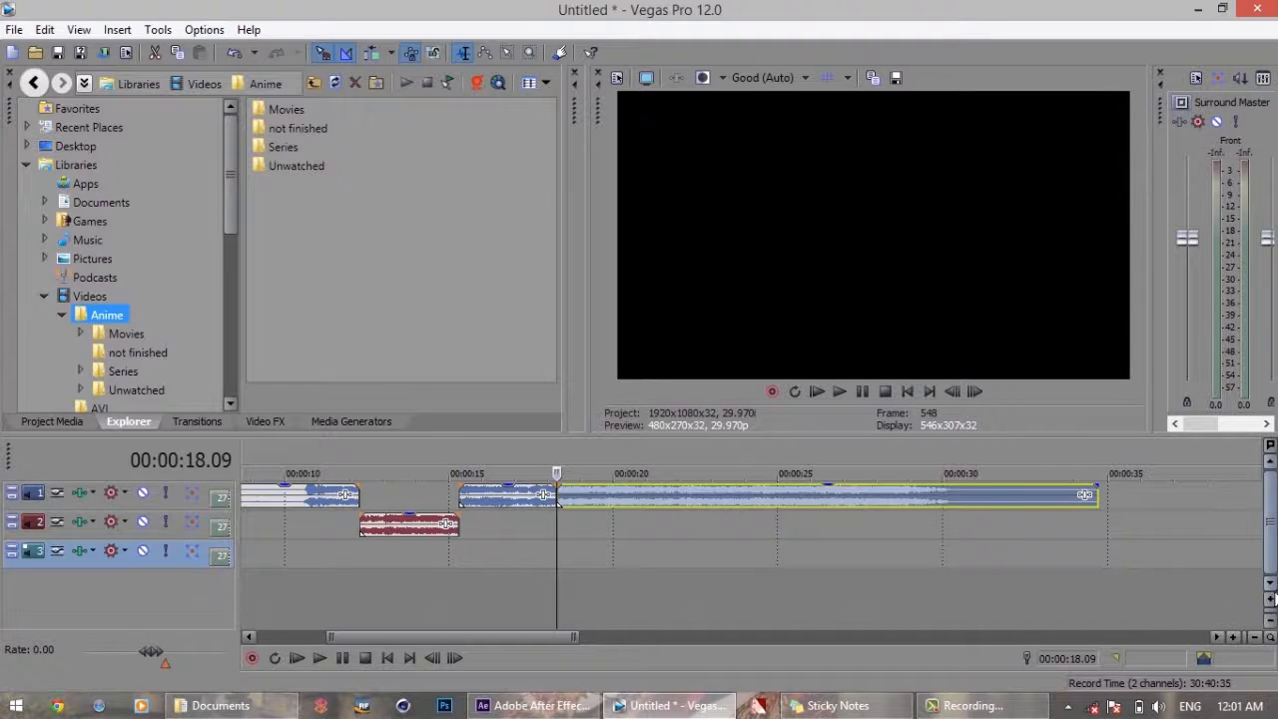
left_click(1271, 602)
left_click(1272, 603)
left_click(1271, 602)
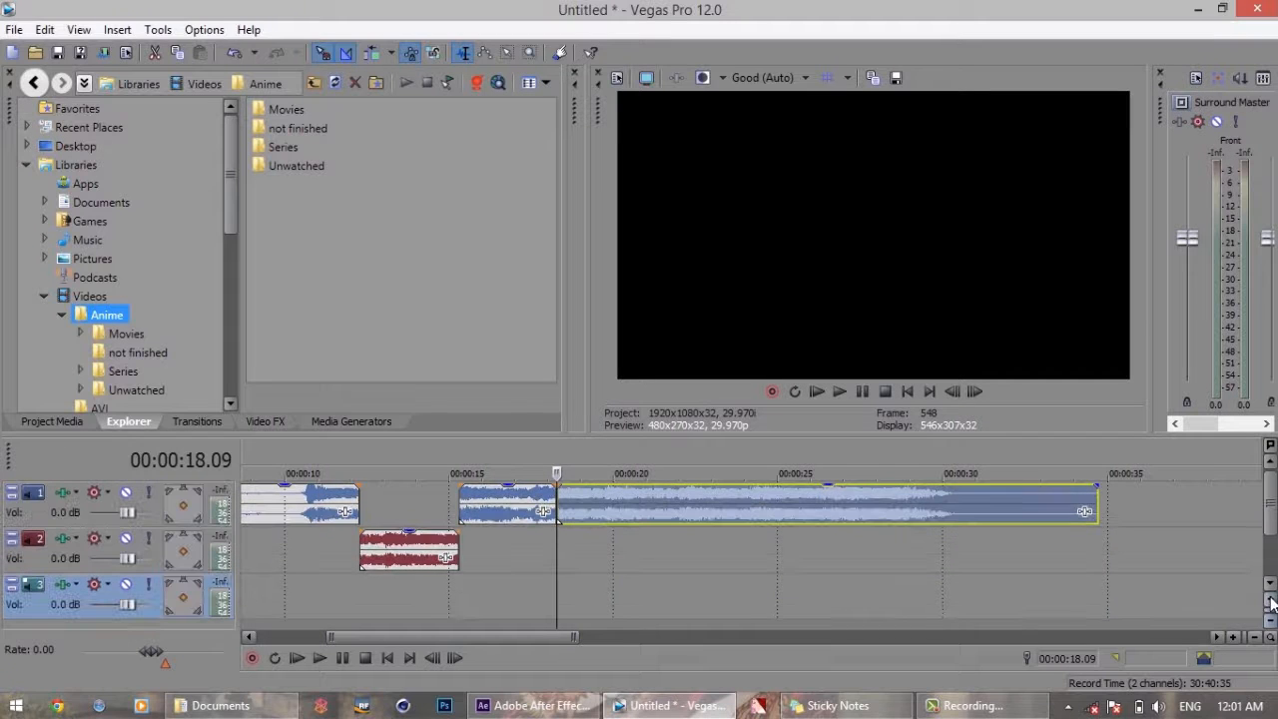
left_click_drag(502, 514, 504, 577)
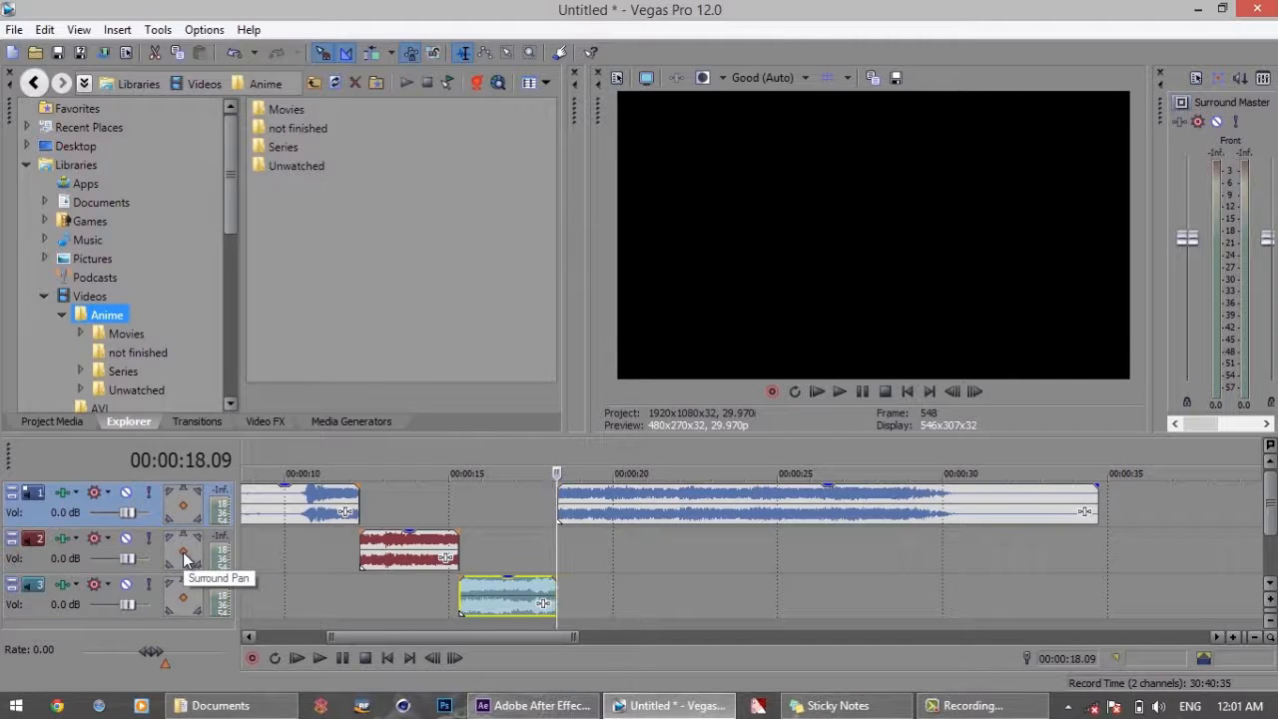
Surround-pan the second track to the left and the third track to the right, and play the audio from 00:00:12.00
left_click_drag(183, 551, 168, 550)
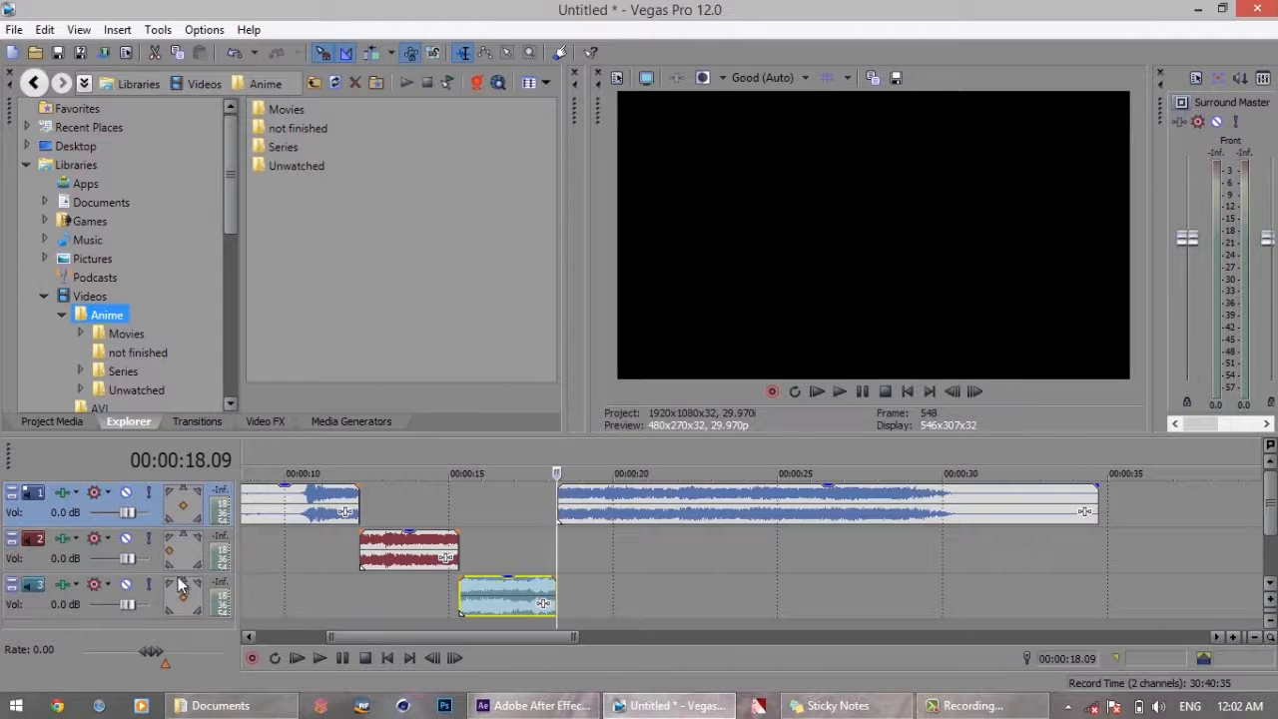
left_click_drag(185, 597, 201, 597)
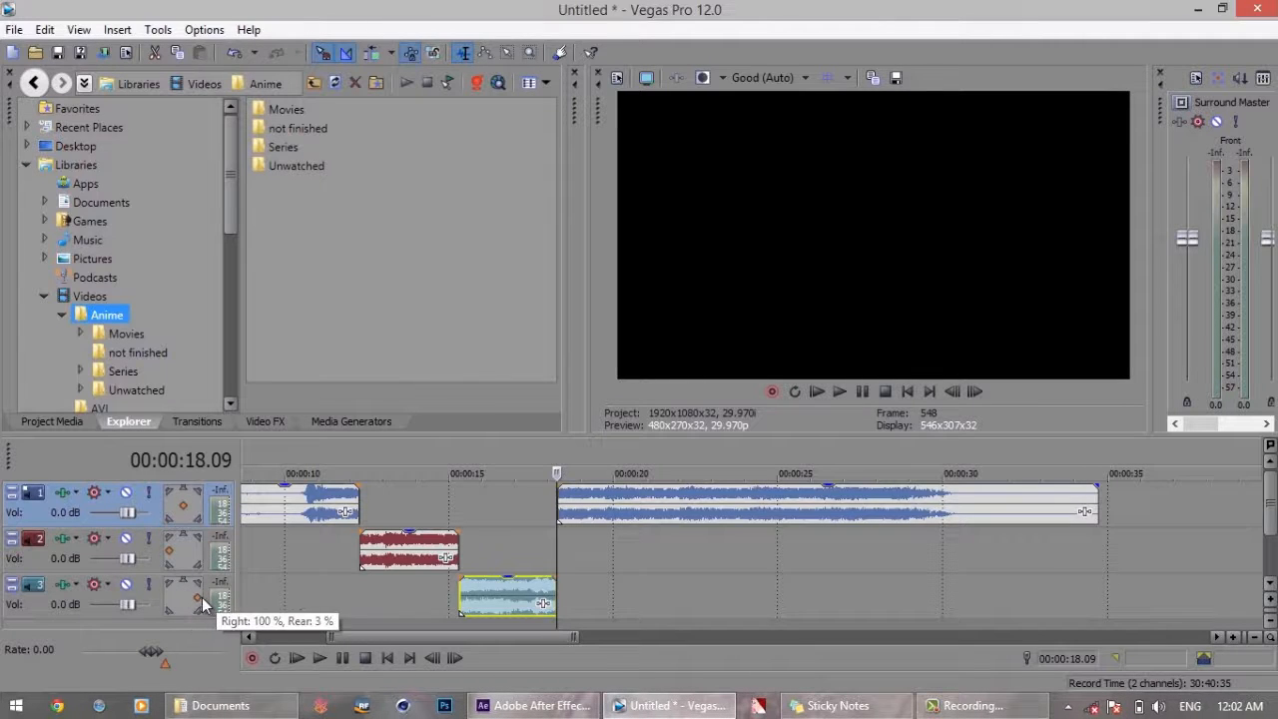
left_click(350, 495)
key("space")
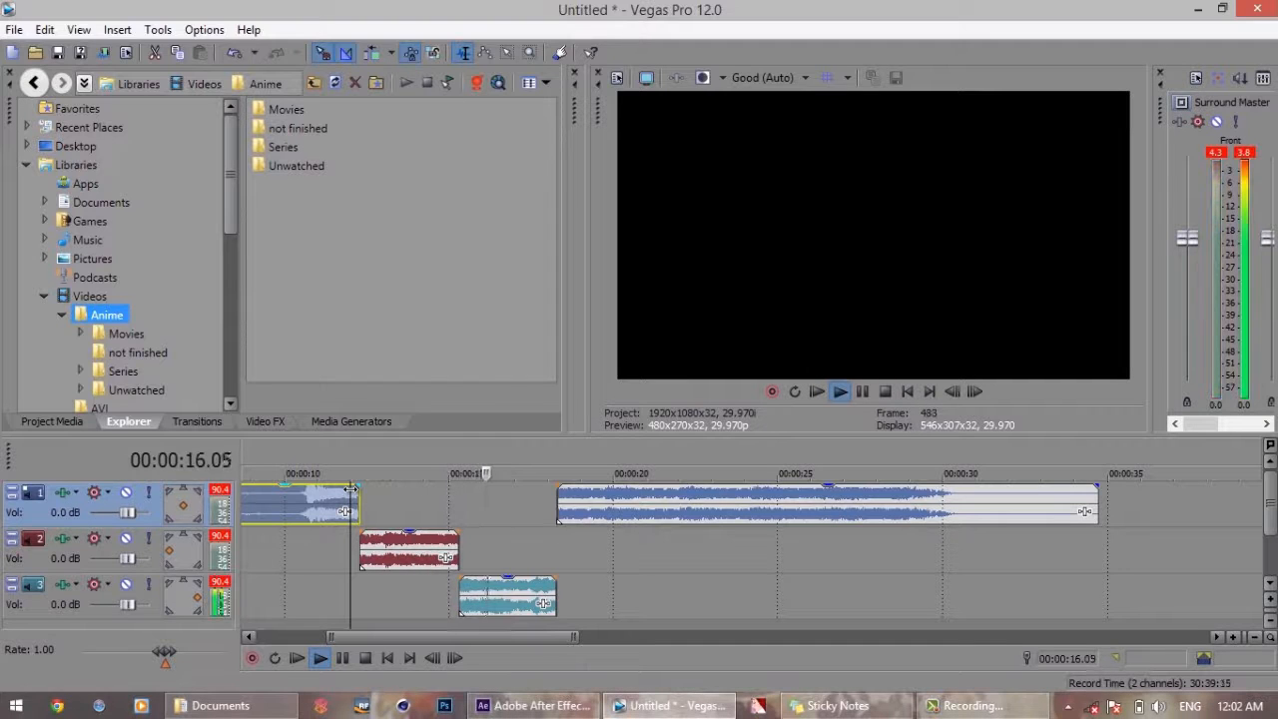
key("space")
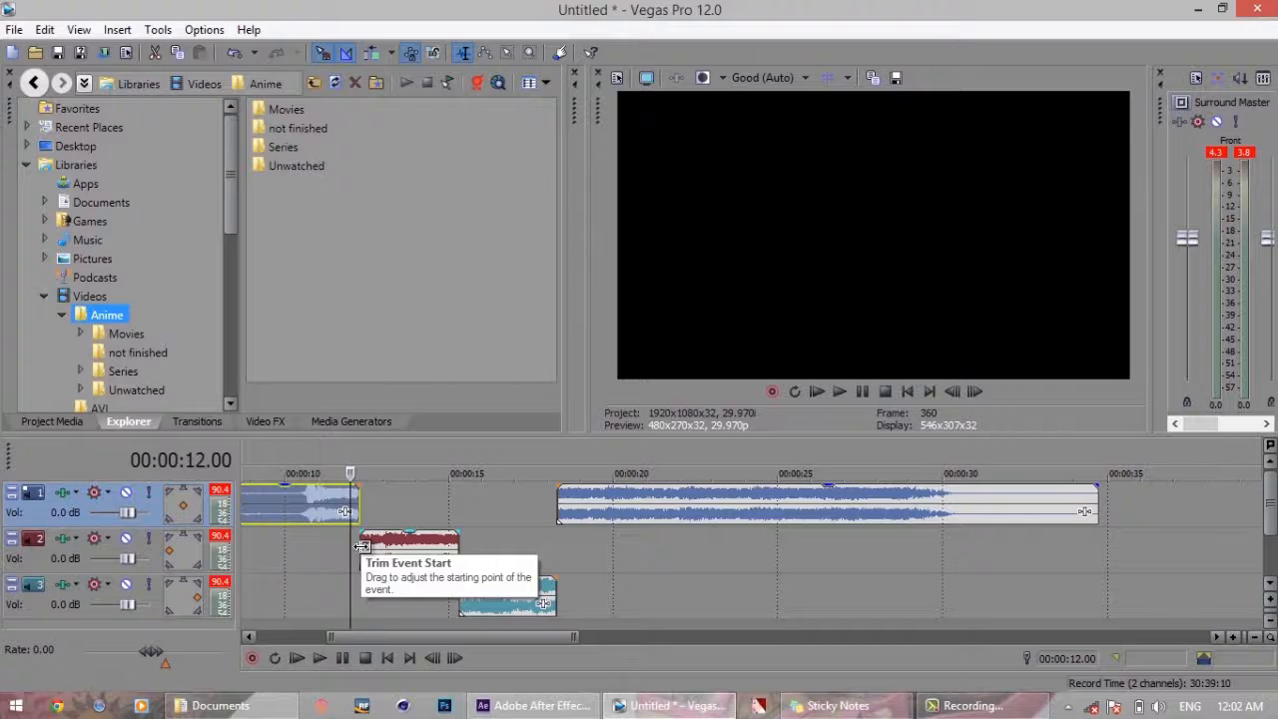
Extend the second track's segment so it starts at 00:00:11.21 and its end runs 0.15 longer, overlapping both neighbouring segments
left_click_drag(350, 474, 341, 474)
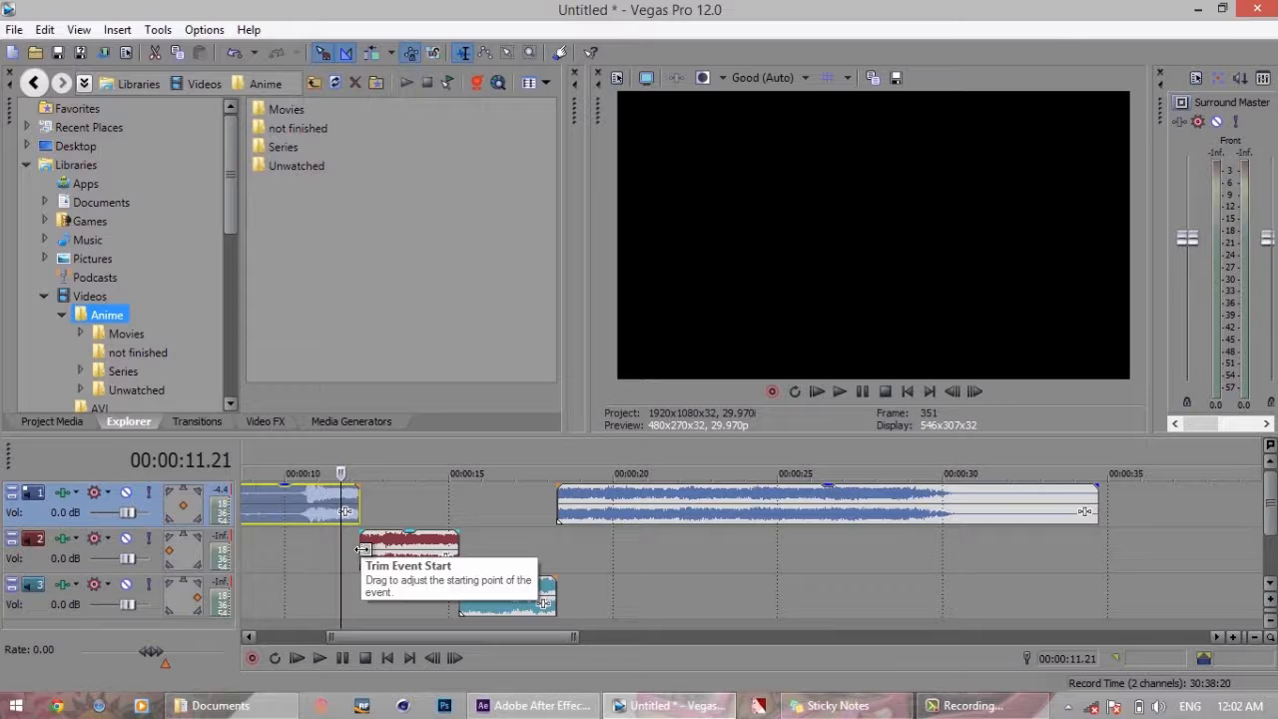
left_click(362, 549)
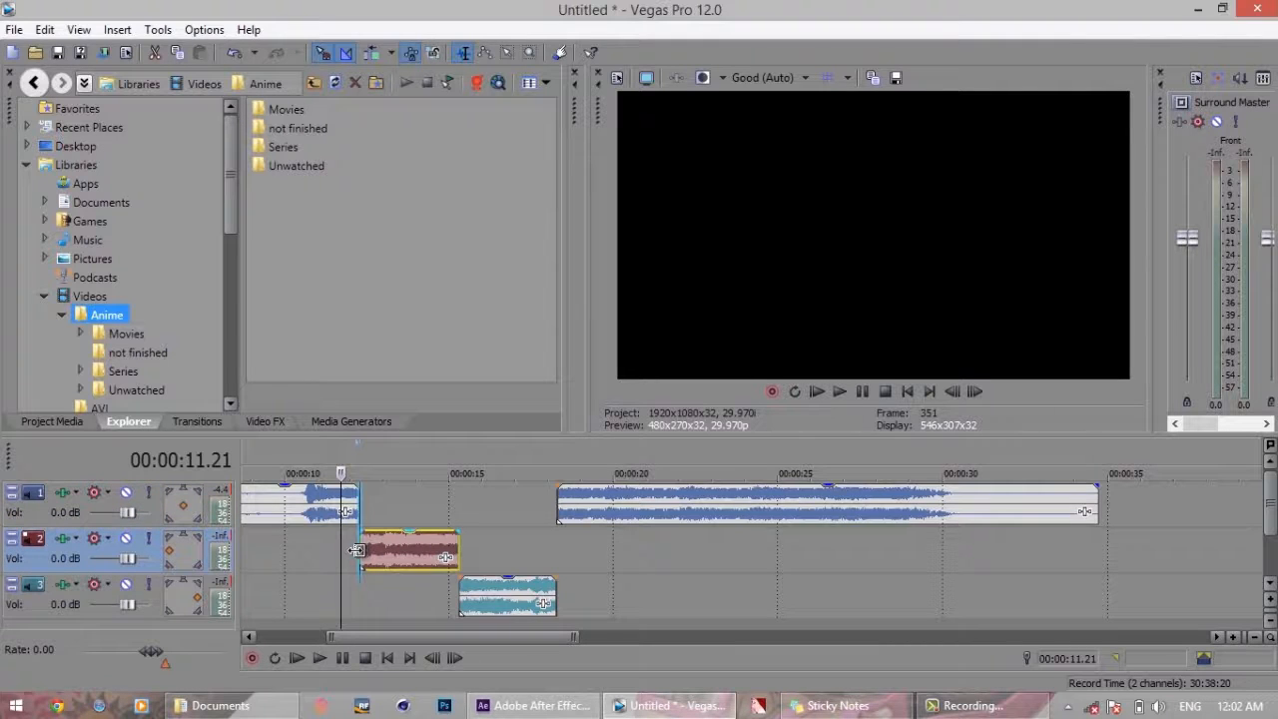
left_click_drag(357, 549, 342, 550)
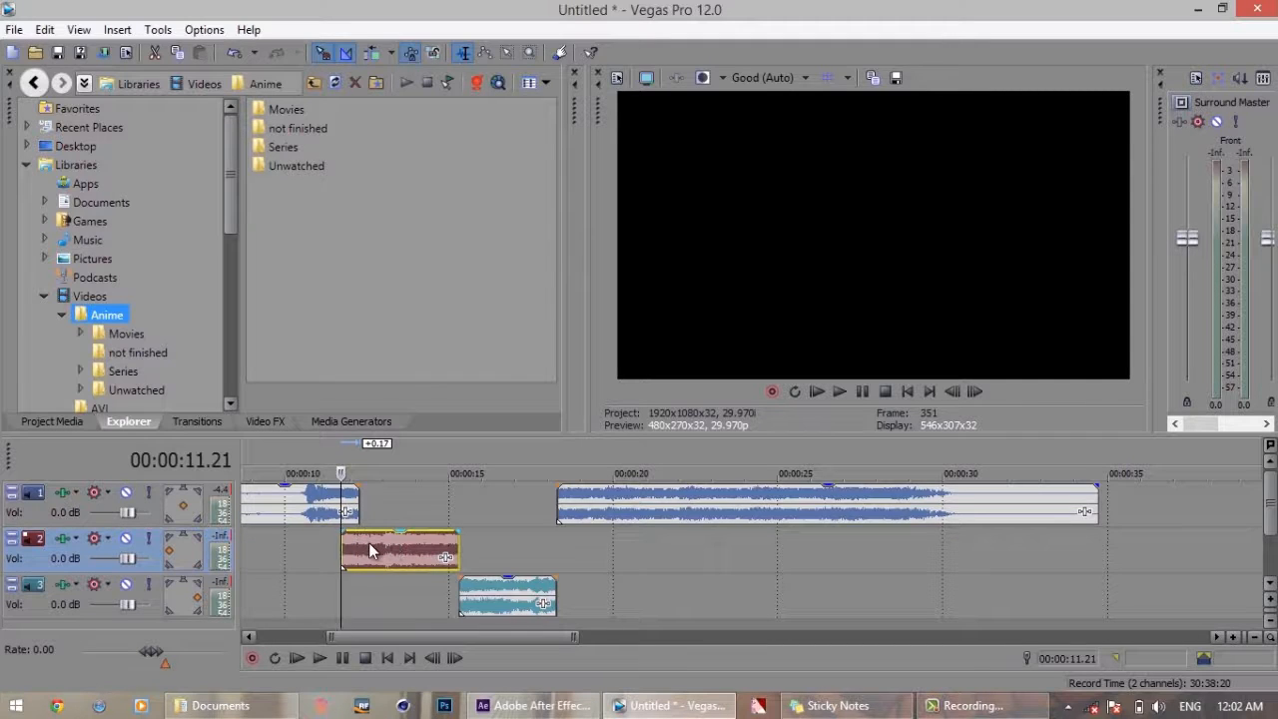
left_click_drag(459, 544, 460, 552)
left_click(456, 557)
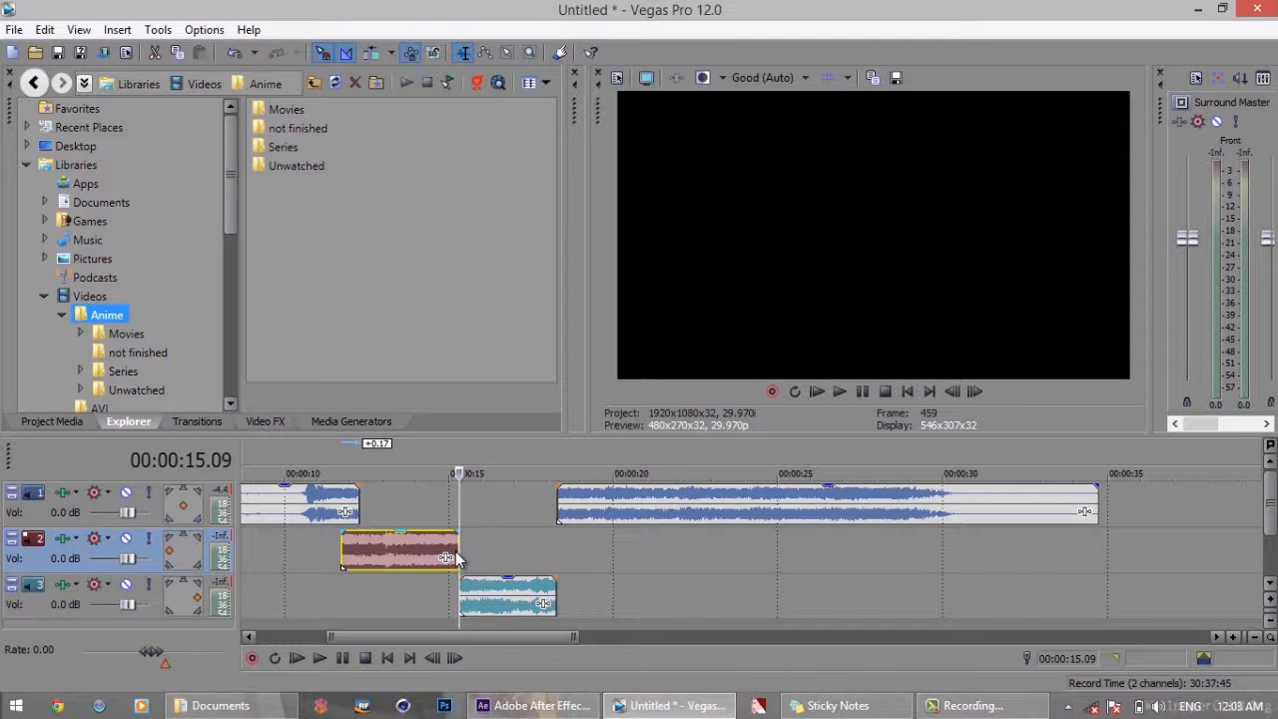
left_click_drag(457, 550, 473, 550)
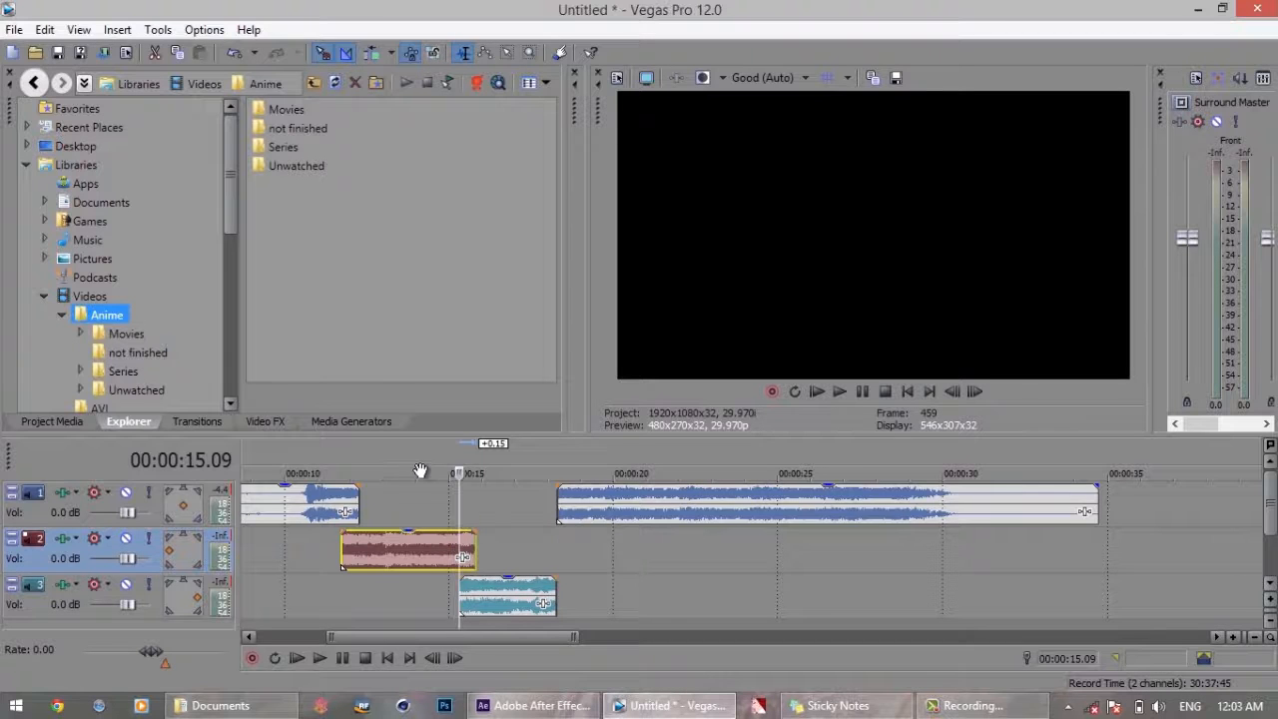
Add a fade-out and a fade-in to the second track's segment, covering its overlaps with the neighbouring segments
left_click(398, 558)
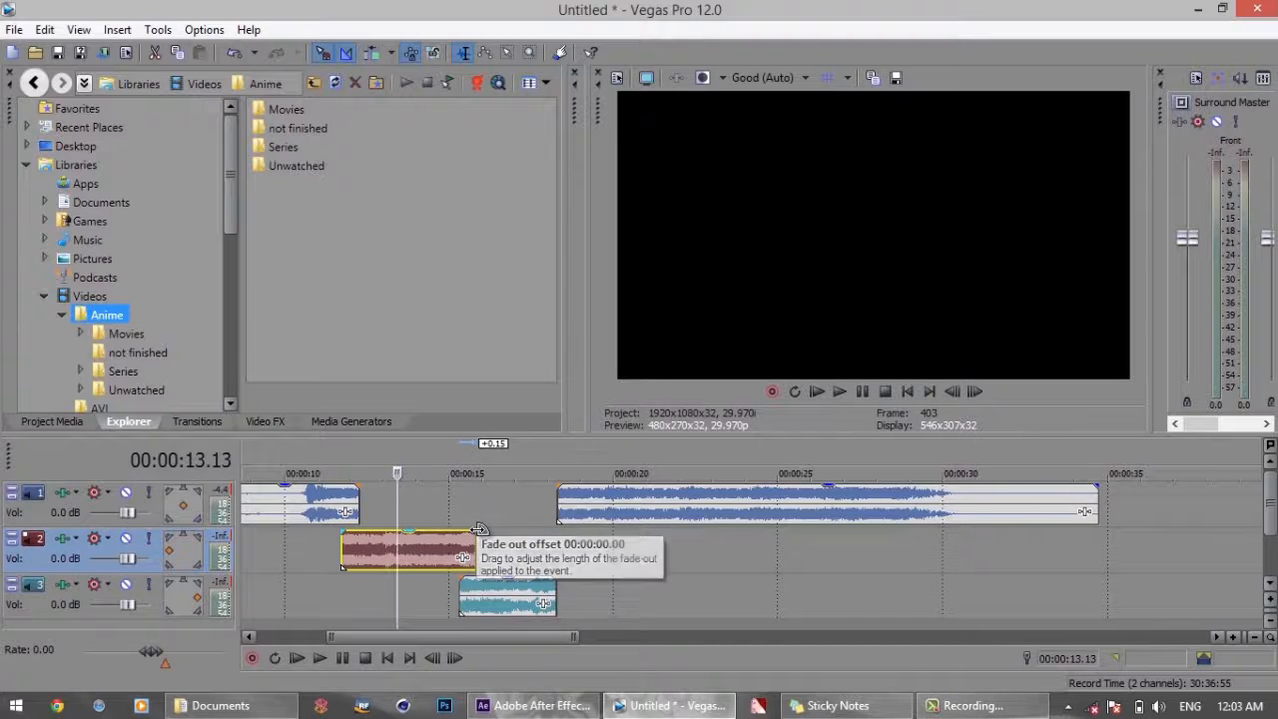
left_click_drag(479, 527, 451, 529)
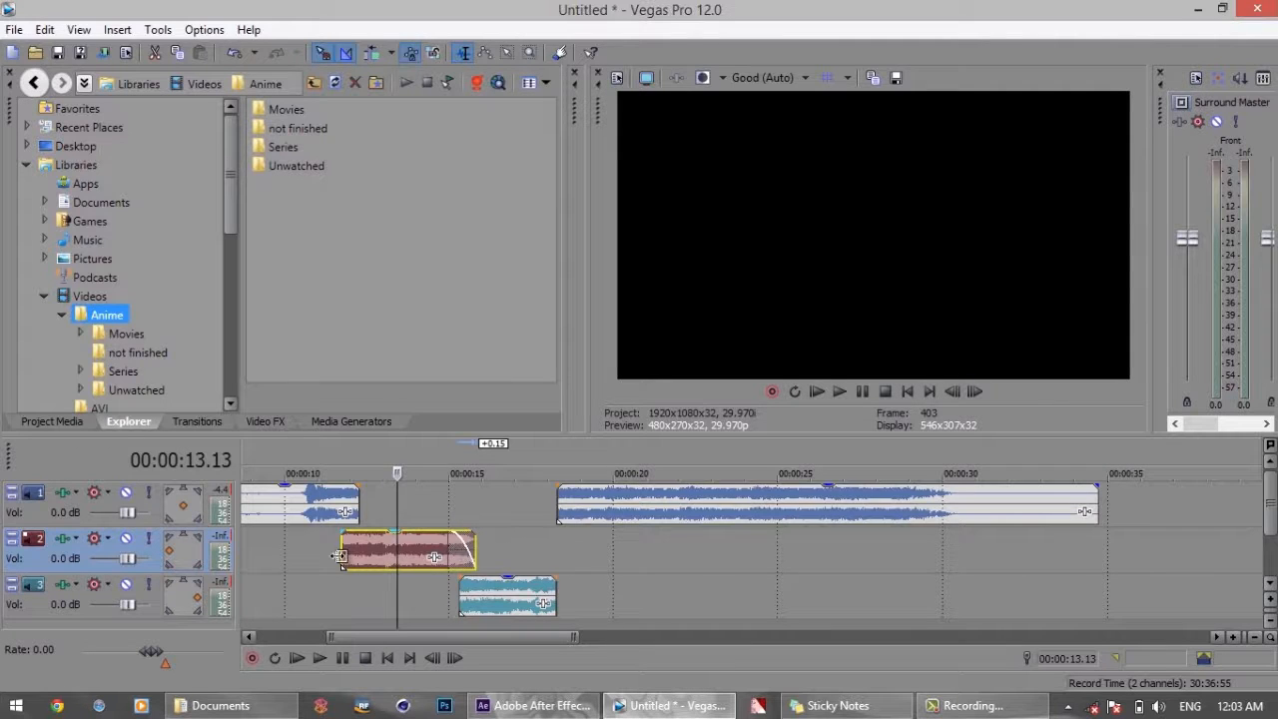
left_click_drag(342, 532, 358, 531)
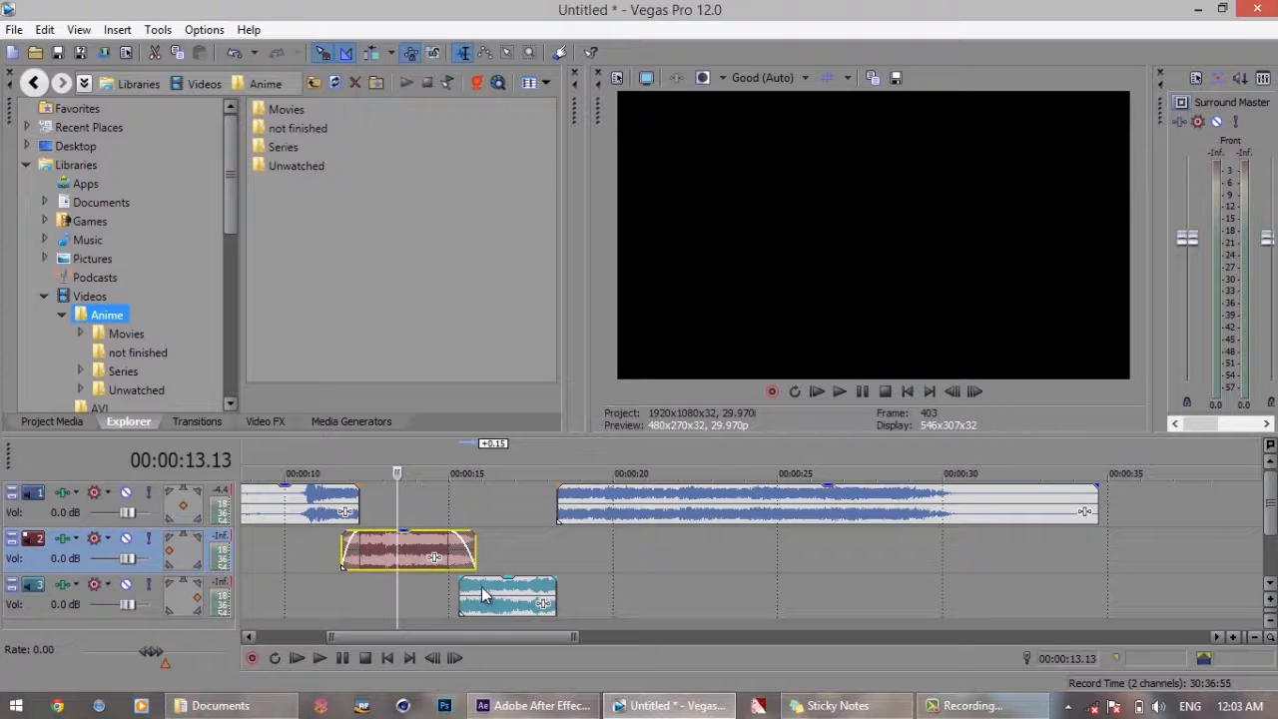
Extend the third track's segment by 0.08 at its start and 0.13 at its end, and fade both ends over the overlaps
left_click_drag(461, 589, 454, 589)
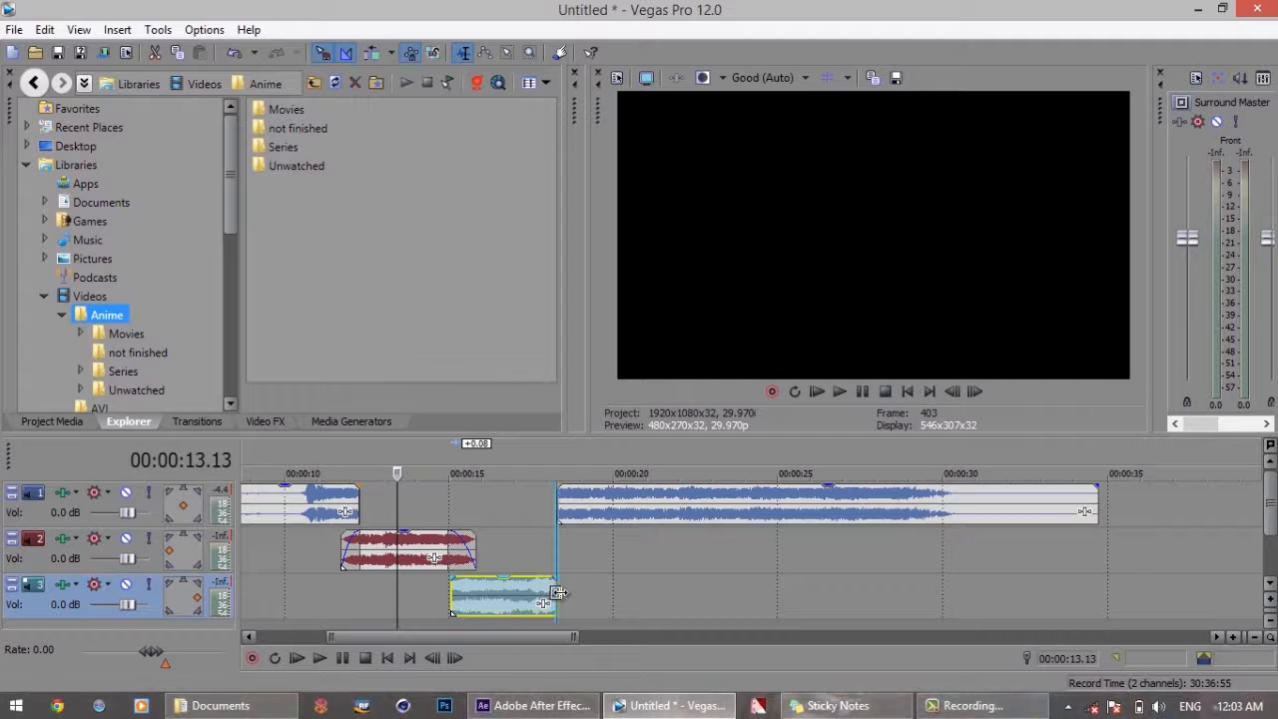
left_click_drag(557, 591, 571, 589)
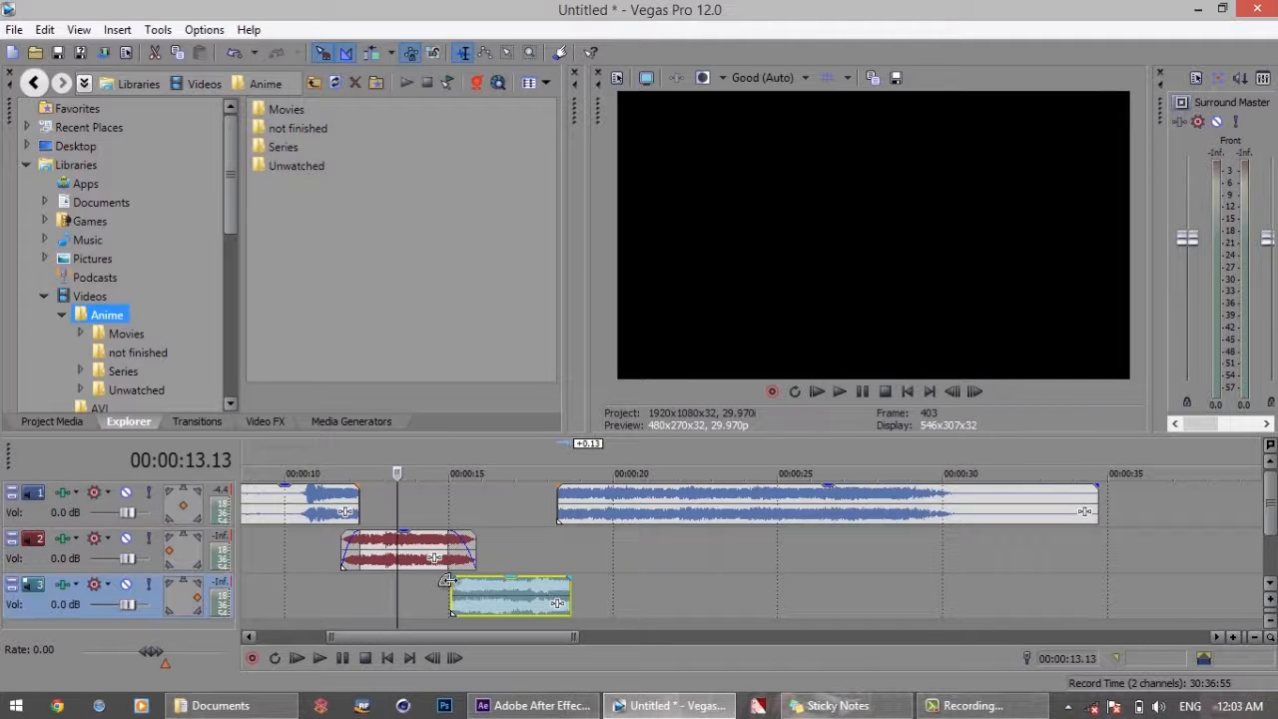
left_click_drag(451, 578, 476, 579)
left_click_drag(570, 579, 555, 587)
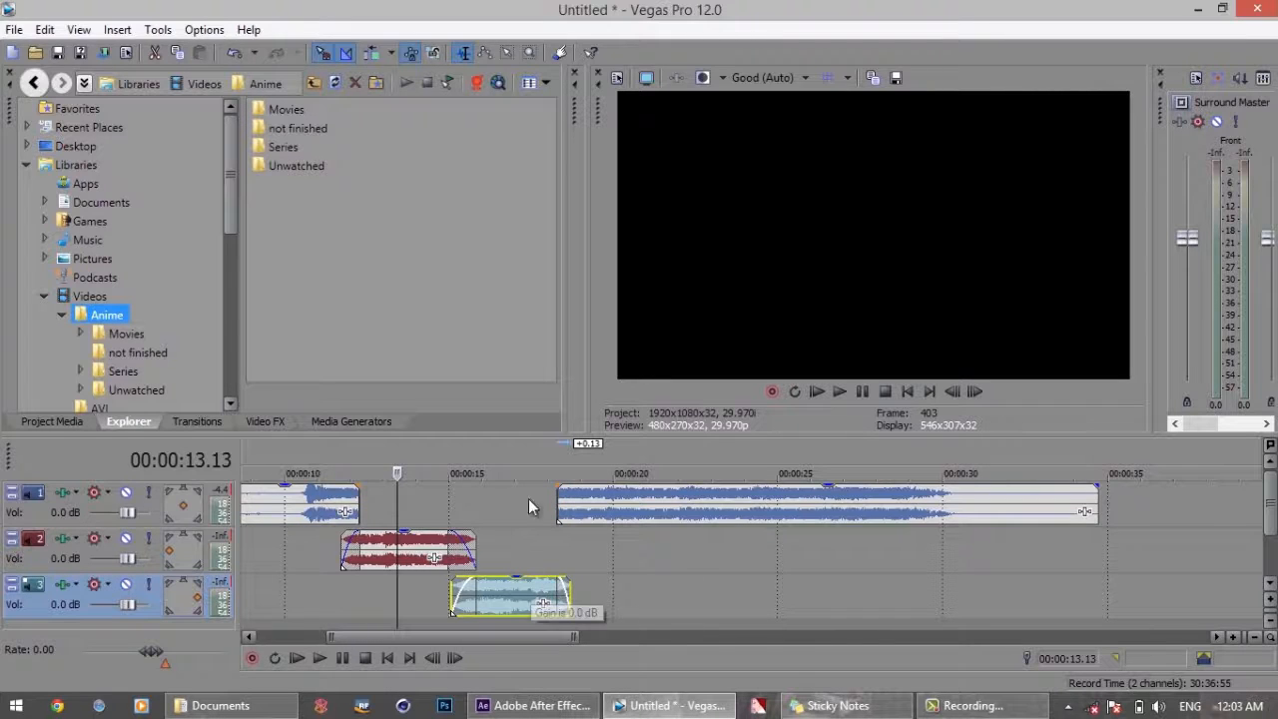
Add a short fade-in to the first track's last segment over its overlap, and play the audio from 00:00:11.13
left_click_drag(557, 486, 571, 485)
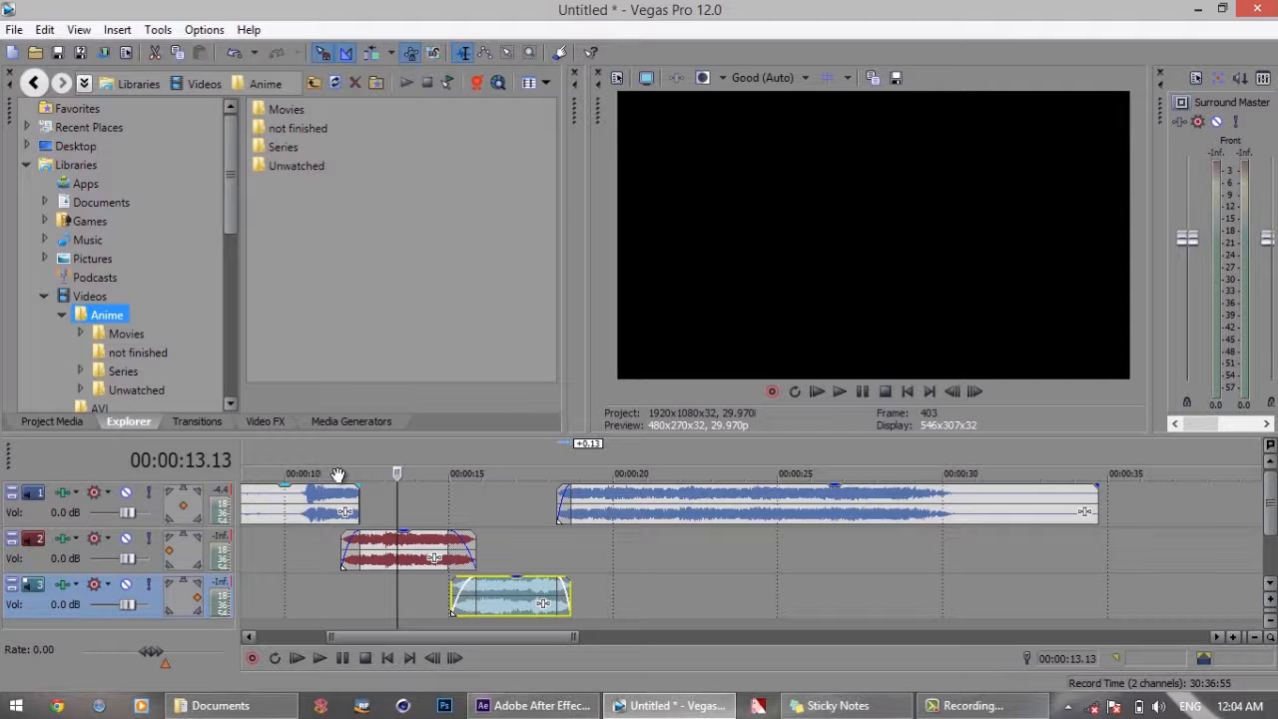
left_click(333, 539)
key("space")
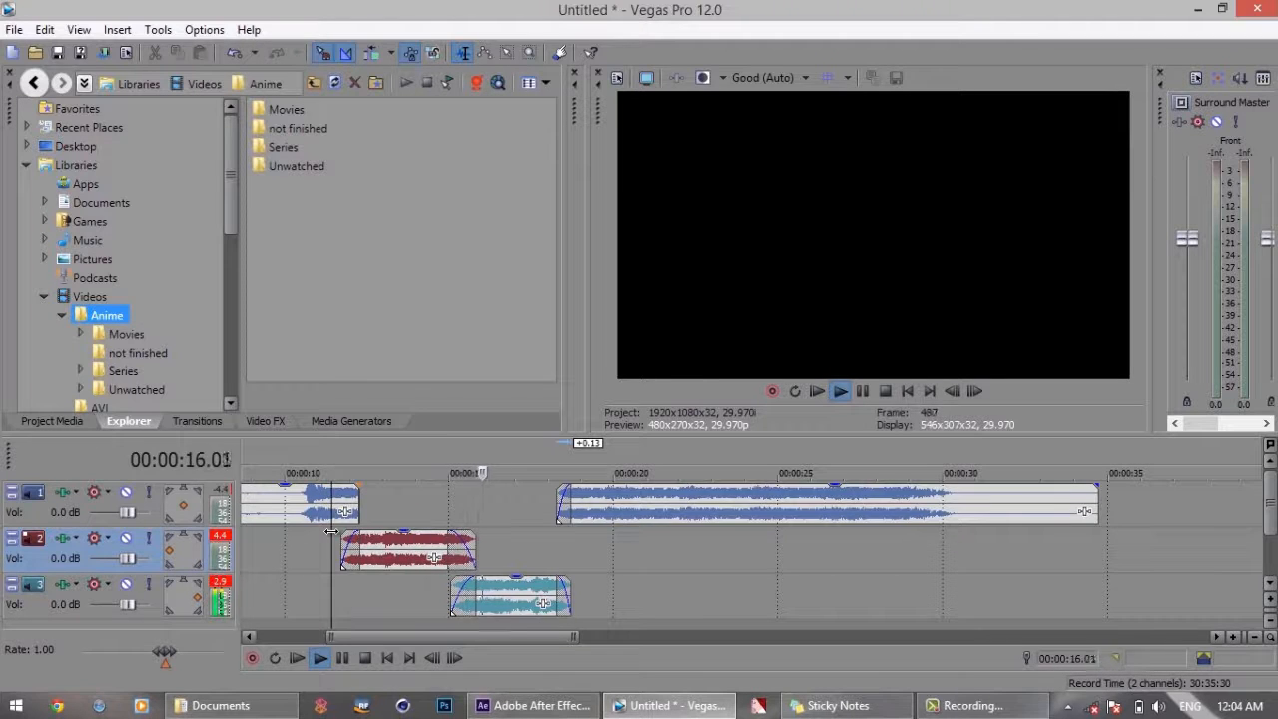
key("space")
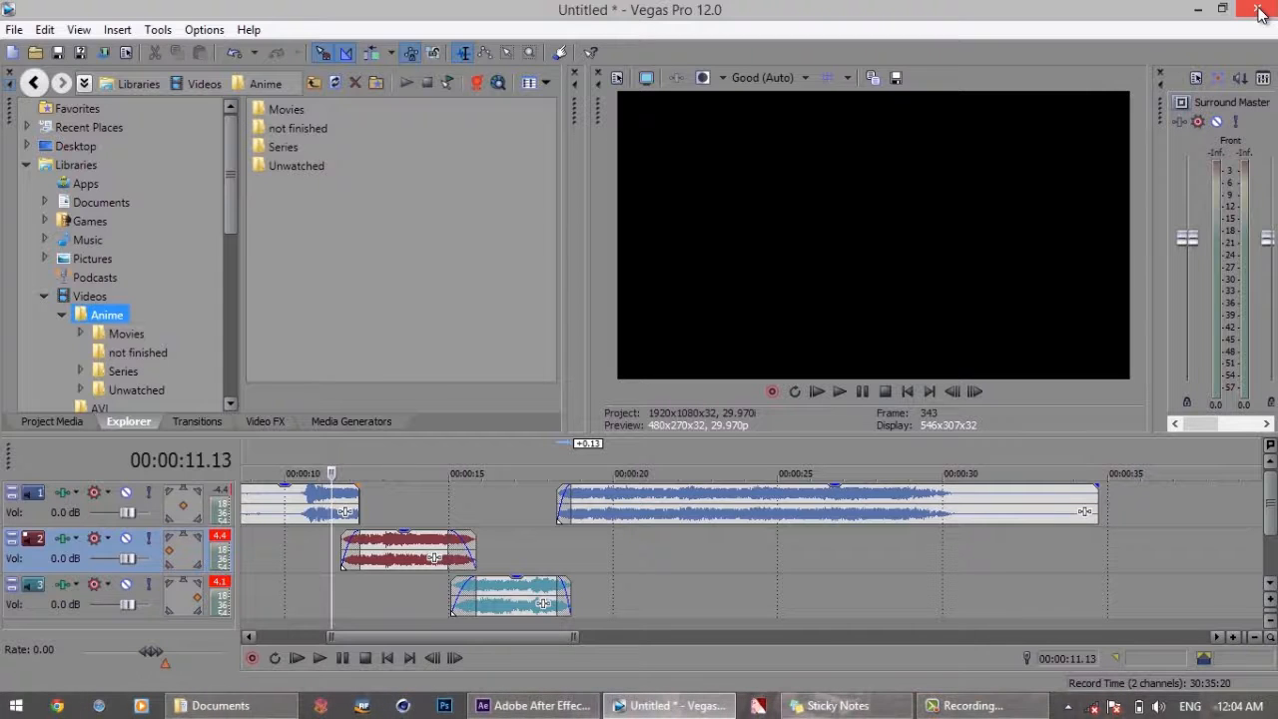
left_click(999, 706)
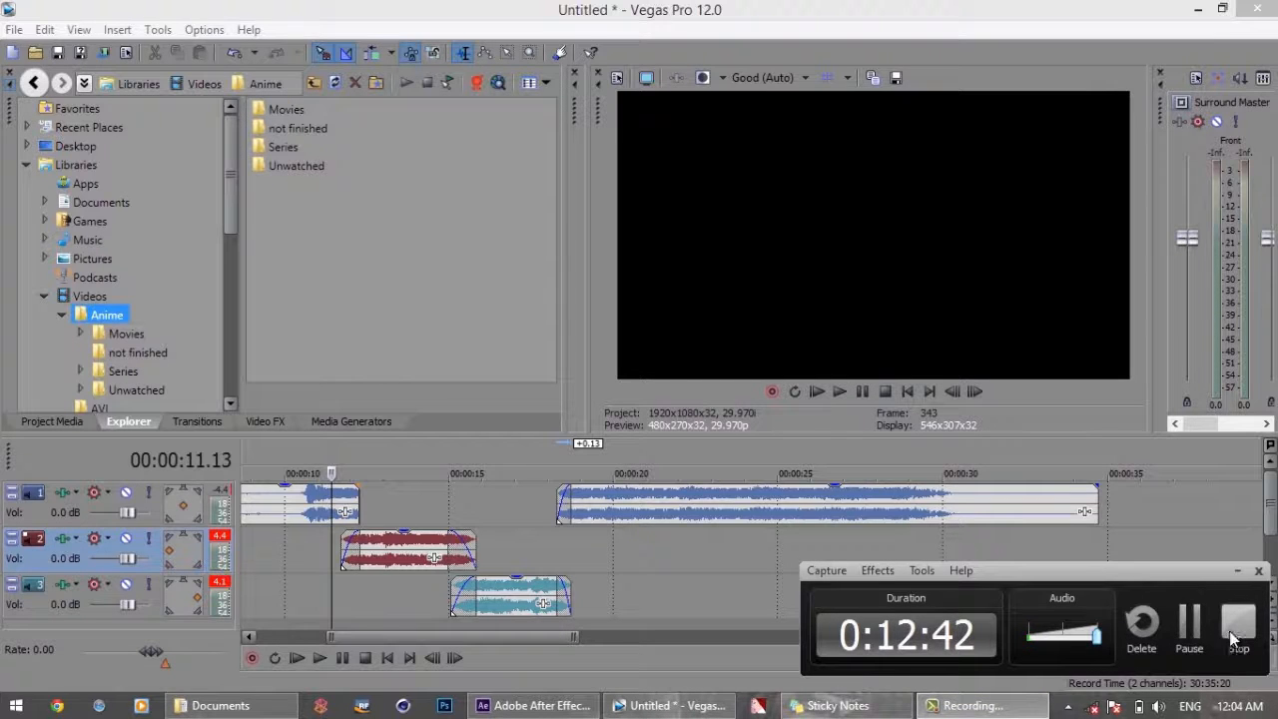
left_click(1231, 639)
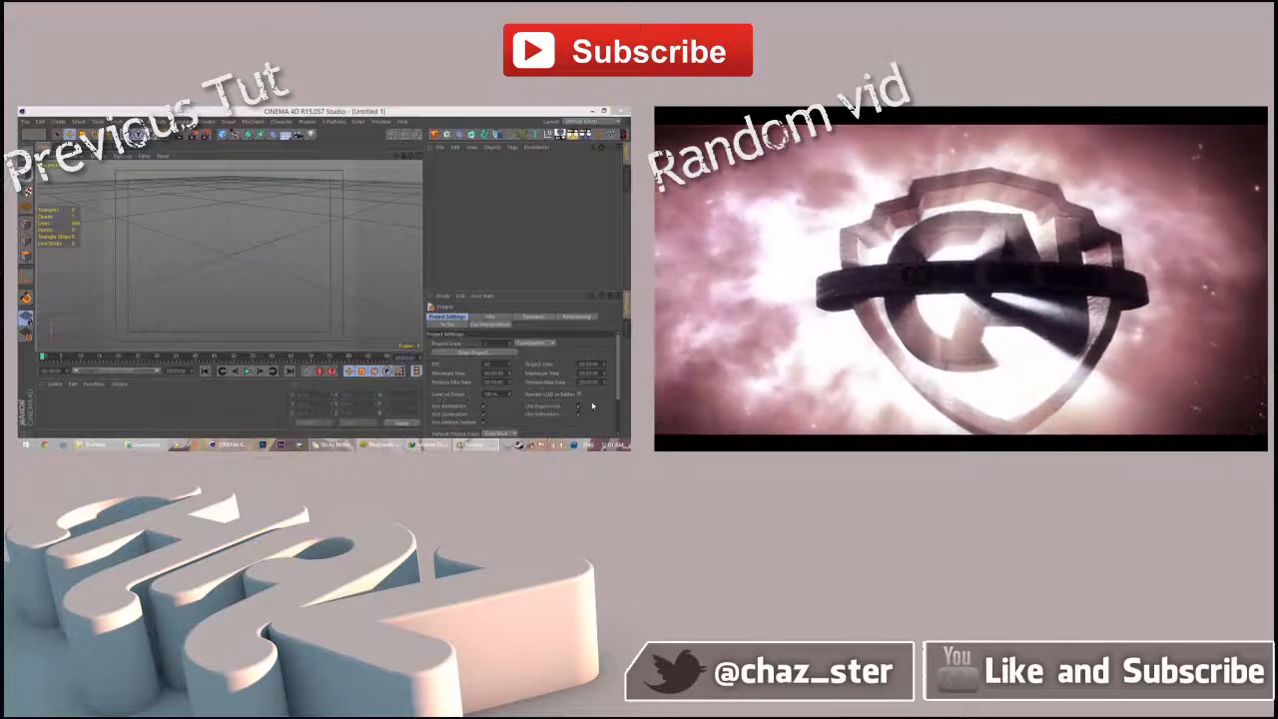